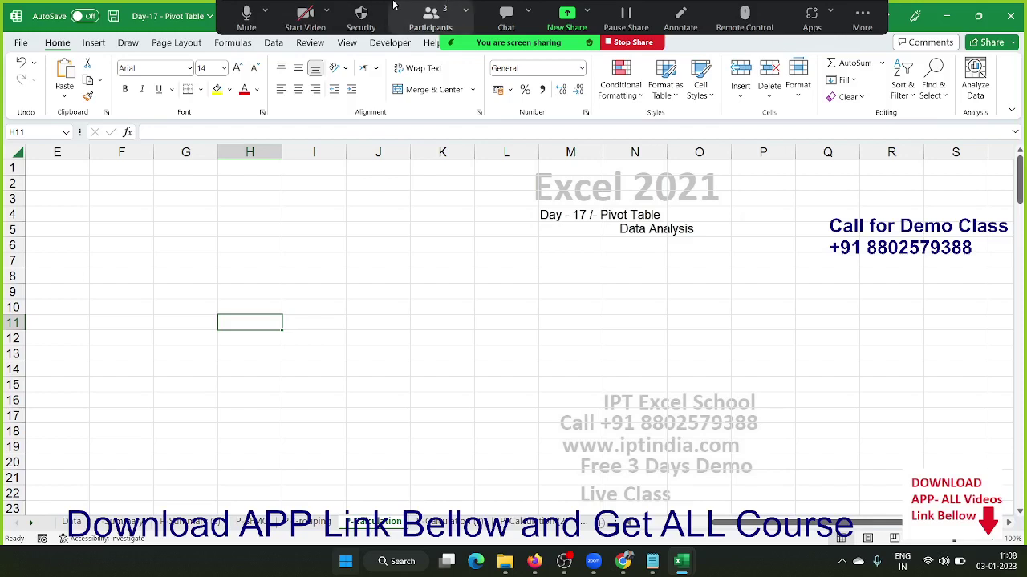
Move from the blank sheet to the Data sheet with the Sr, Date, Name, City, Course, Qty, MRP and Month records
{"action": "left_click", "coordinate": [28, 172]}
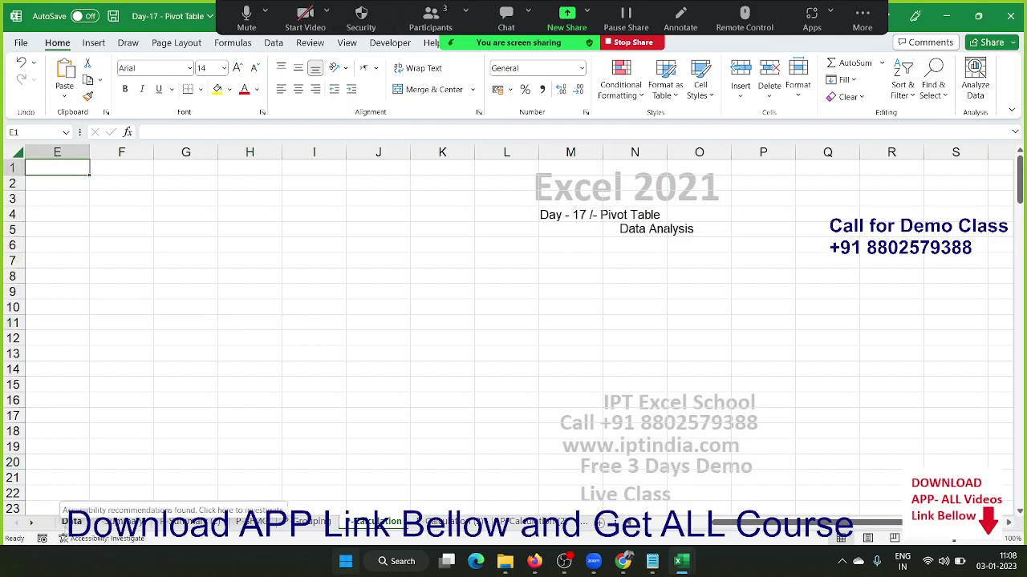
{"action": "left_click", "coordinate": [72, 522]}
{"action": "left_click", "coordinate": [143, 200]}
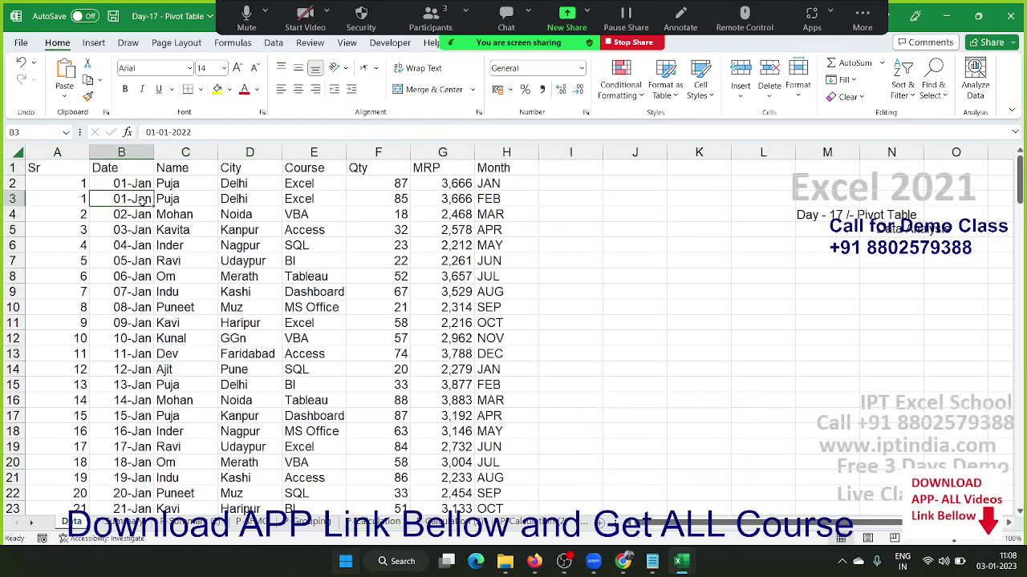
Insert an empty PivotTable from Data range A1:H167 at P-Calculation!E2
{"action": "left_click", "coordinate": [50, 167]}
{"action": "left_click", "coordinate": [93, 43]}
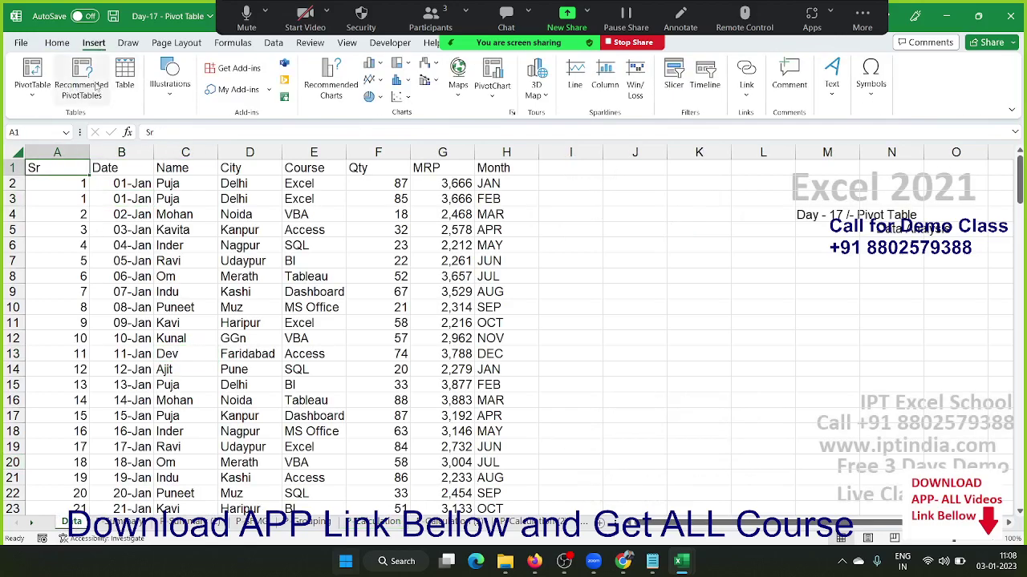
{"action": "left_click", "coordinate": [31, 73]}
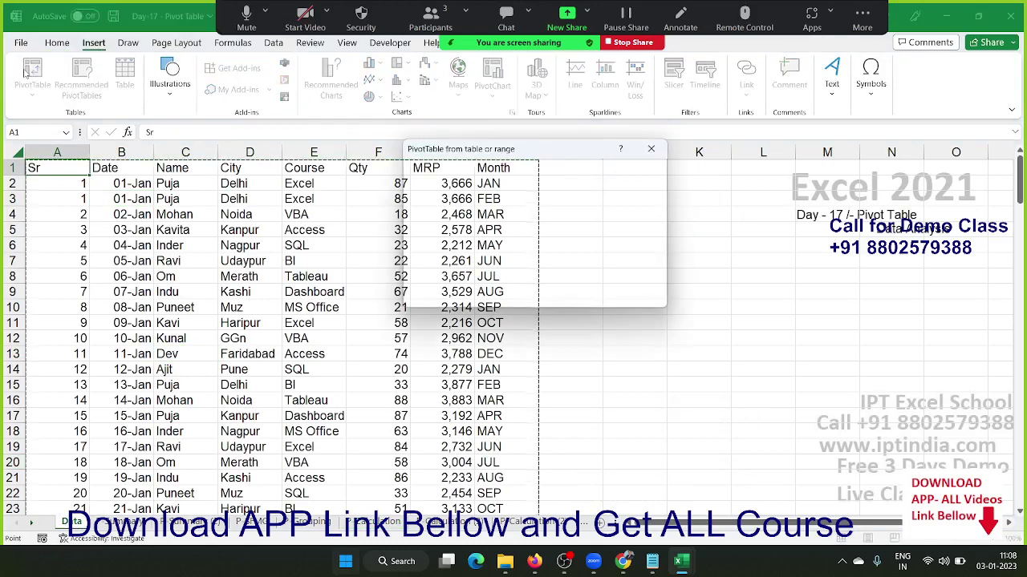
{"action": "left_click", "coordinate": [449, 232]}
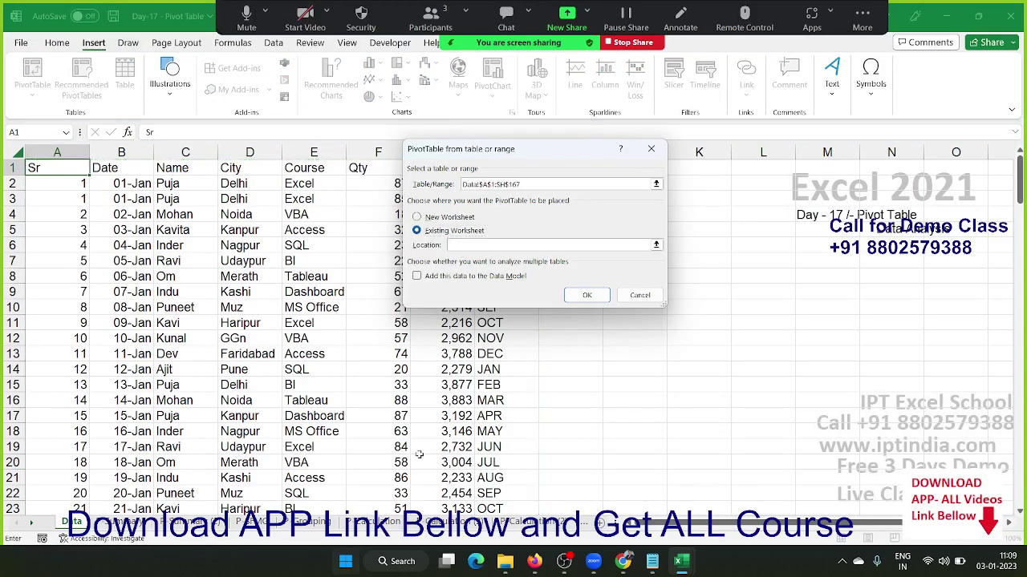
{"action": "left_click", "coordinate": [373, 522]}
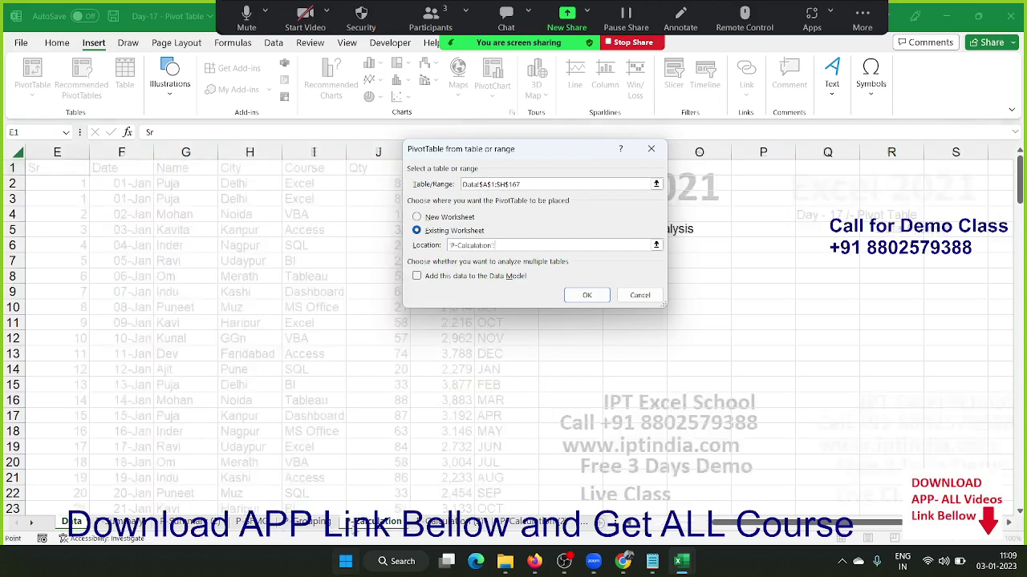
{"action": "left_click", "coordinate": [65, 186]}
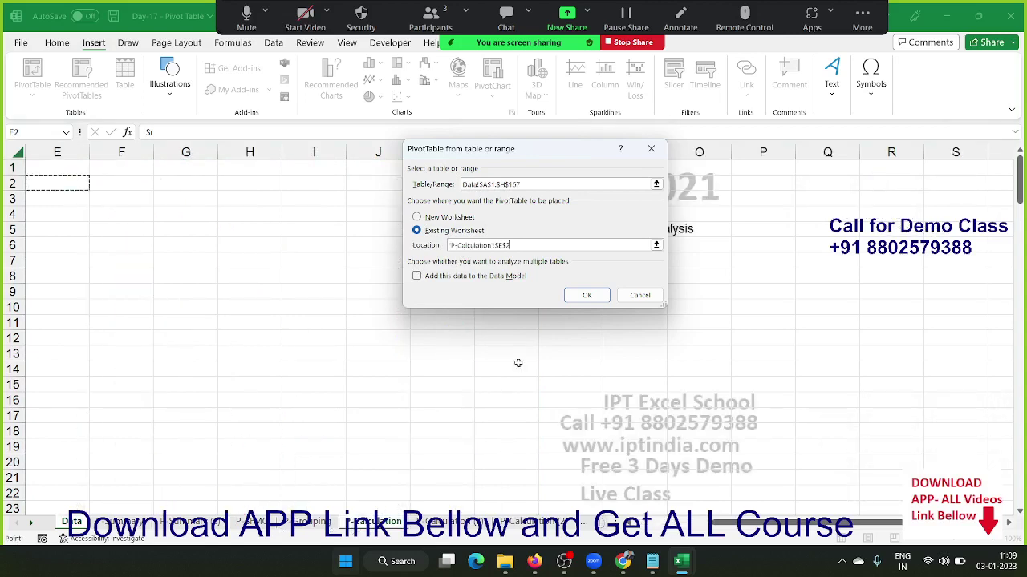
{"action": "left_click", "coordinate": [587, 297]}
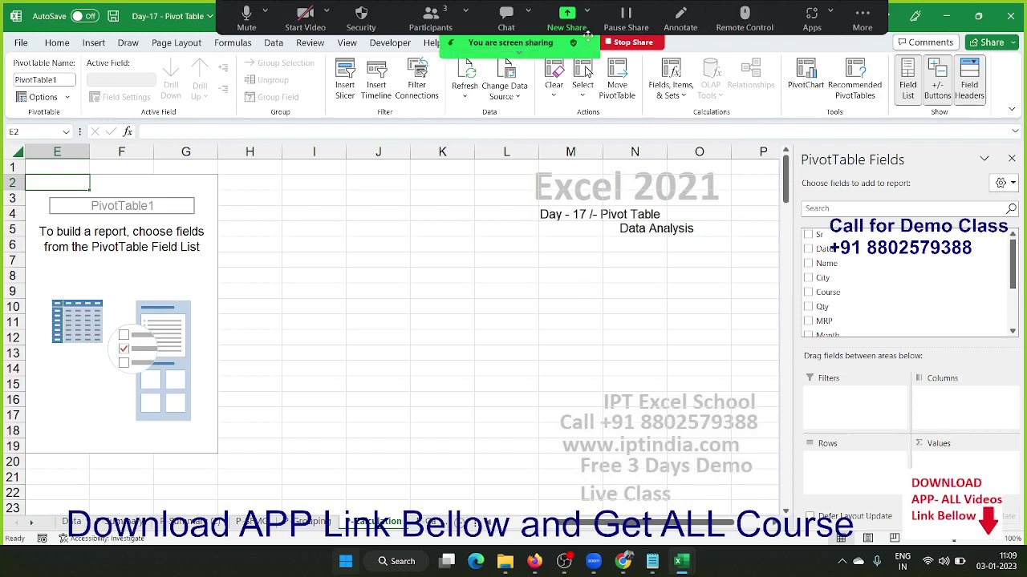
{"action": "left_click", "coordinate": [449, 9]}
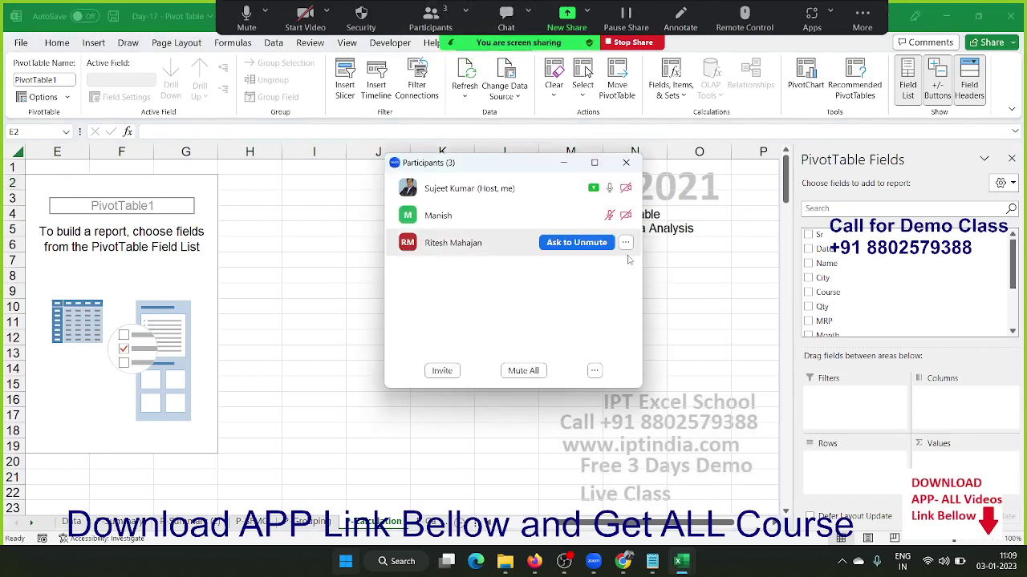
{"action": "left_click", "coordinate": [625, 216]}
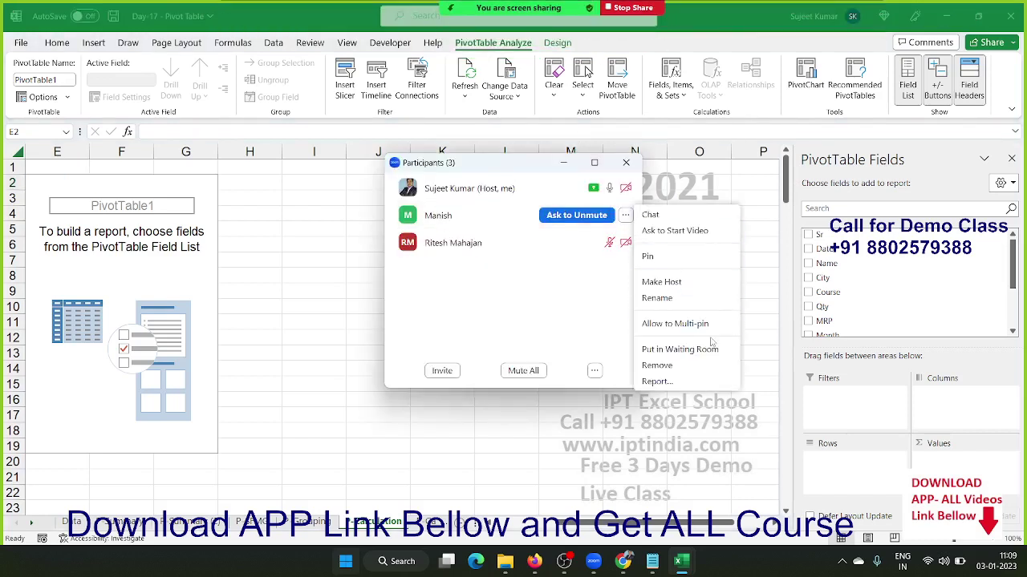
{"action": "left_click", "coordinate": [598, 325]}
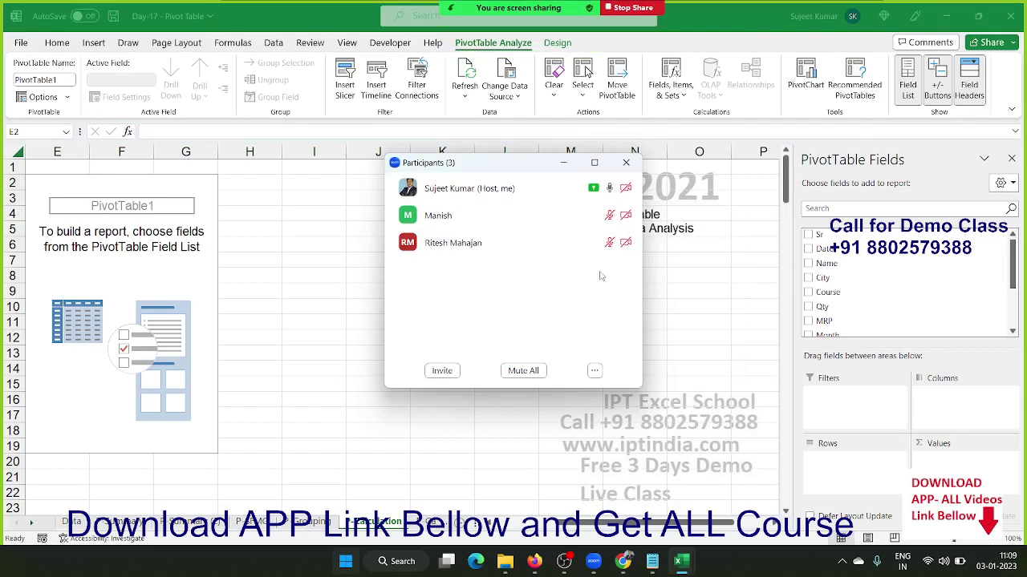
{"action": "left_click", "coordinate": [624, 243]}
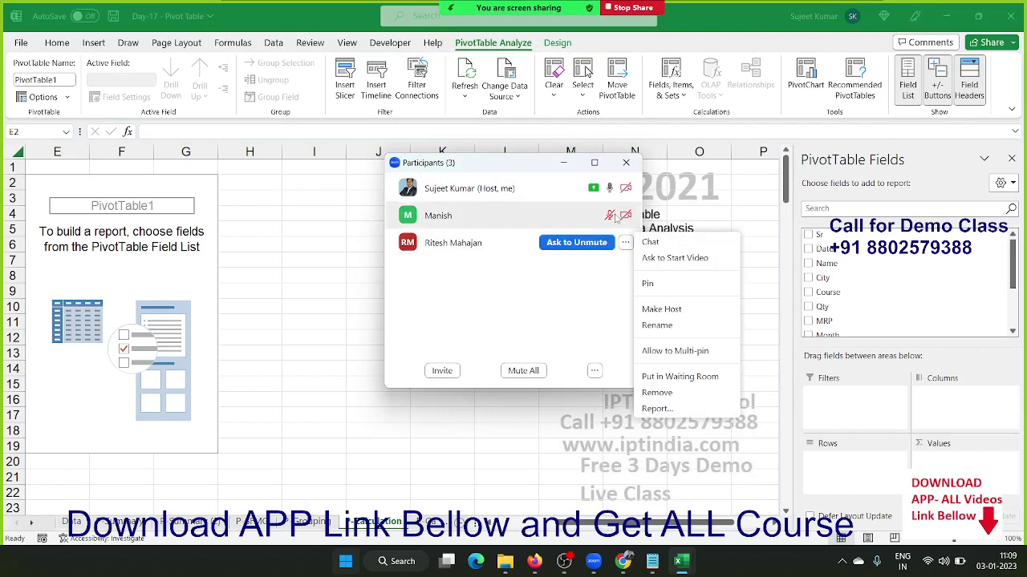
{"action": "left_click", "coordinate": [616, 218]}
{"action": "left_click", "coordinate": [624, 215]}
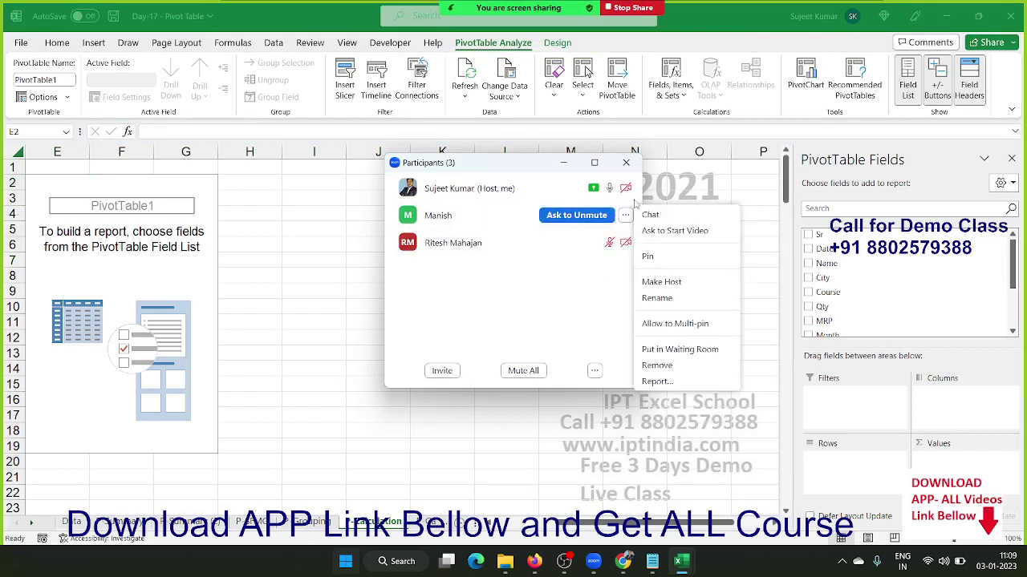
{"action": "left_click", "coordinate": [626, 163]}
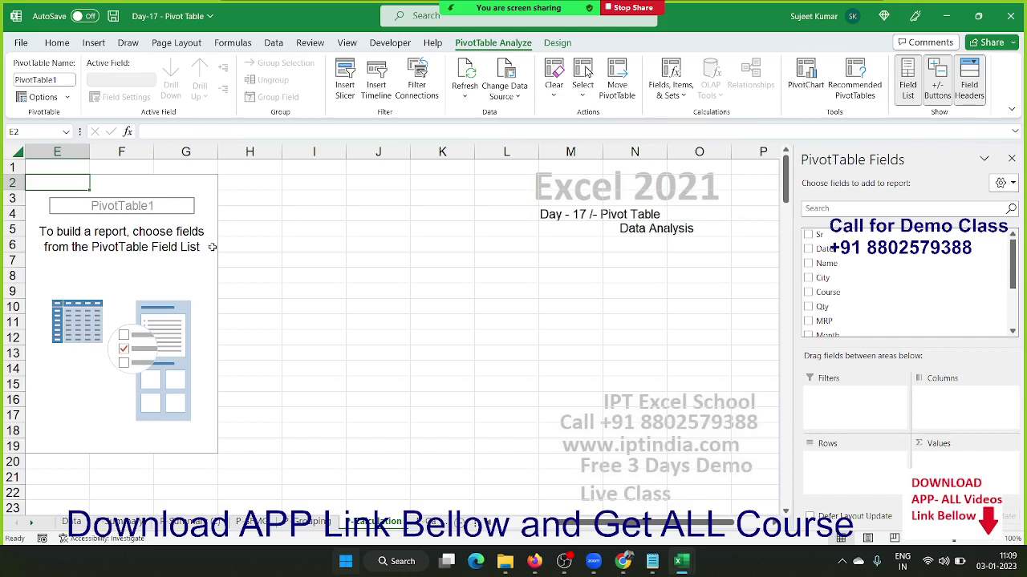
Put Name in Rows and Qty in Values to sum quantity per name
{"action": "mouse_move", "coordinate": [518, 8]}
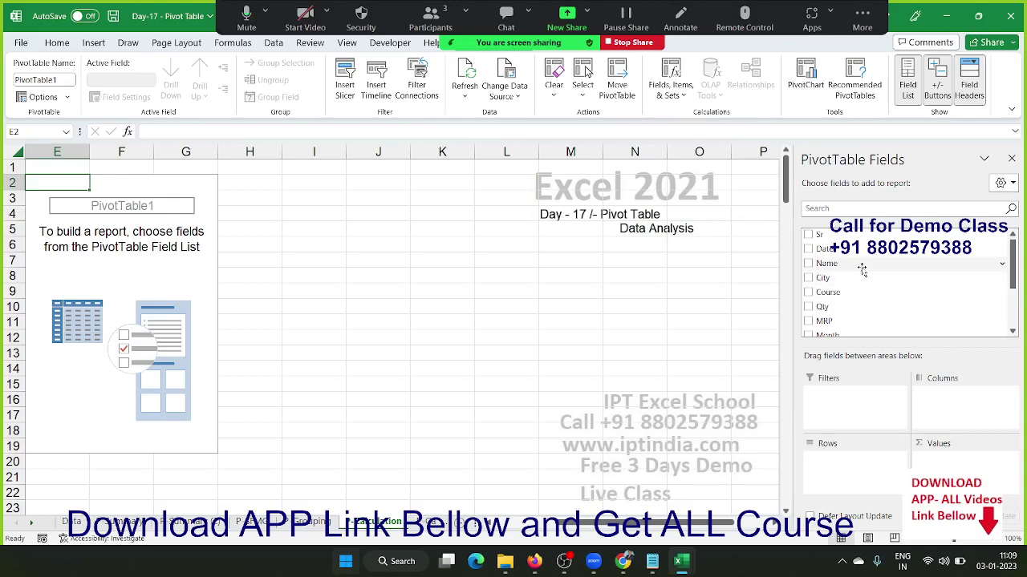
{"action": "left_click_drag", "start_coordinate": [863, 270], "coordinate": [856, 462]}
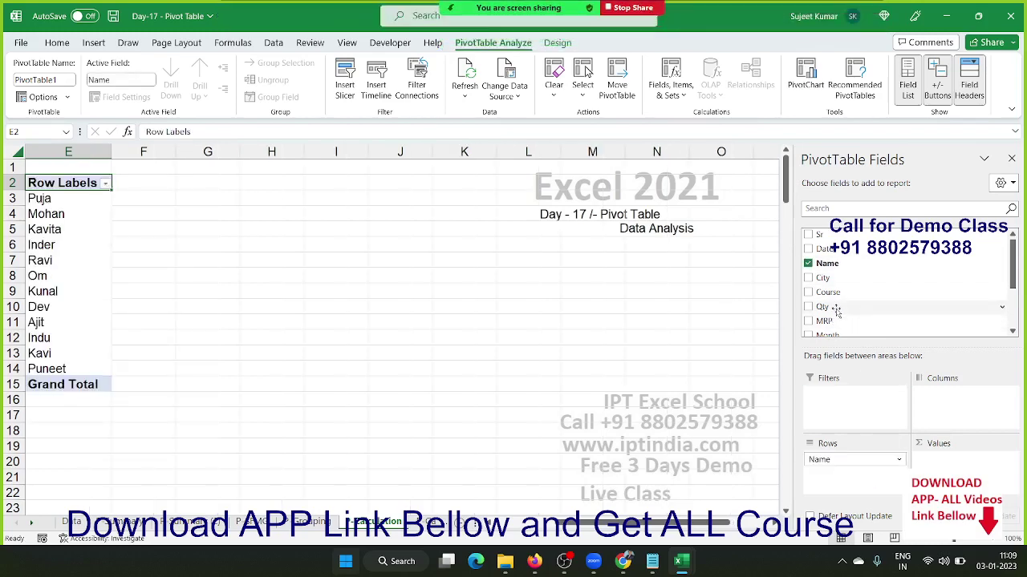
{"action": "left_click_drag", "start_coordinate": [836, 309], "coordinate": [933, 458]}
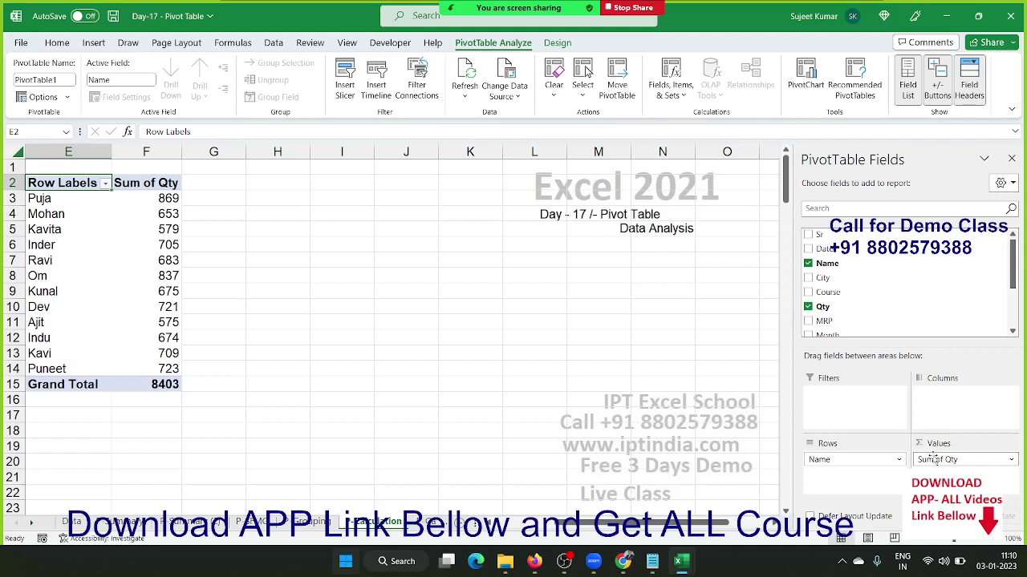
Check the Qty totals (869, 653, grand total 8403) and add Qty to Values again as Sum of Qty2
{"action": "left_click", "coordinate": [172, 198]}
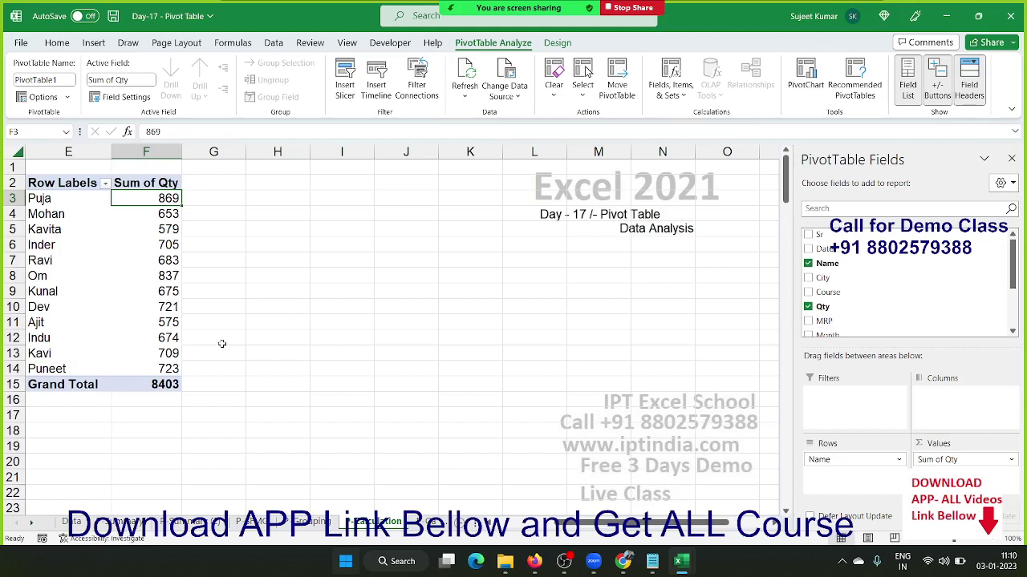
{"action": "left_click", "coordinate": [167, 215]}
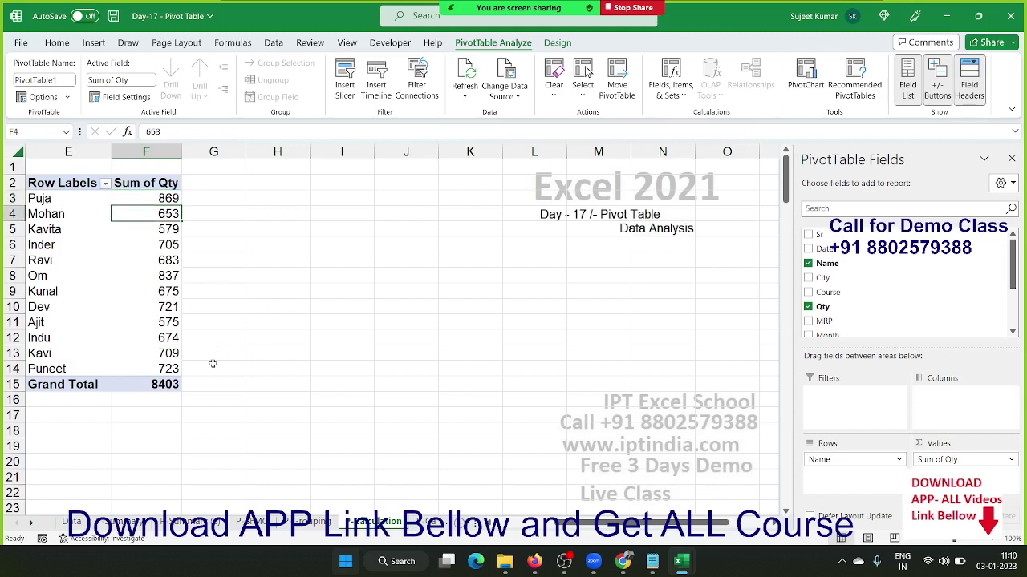
{"action": "left_click", "coordinate": [173, 383]}
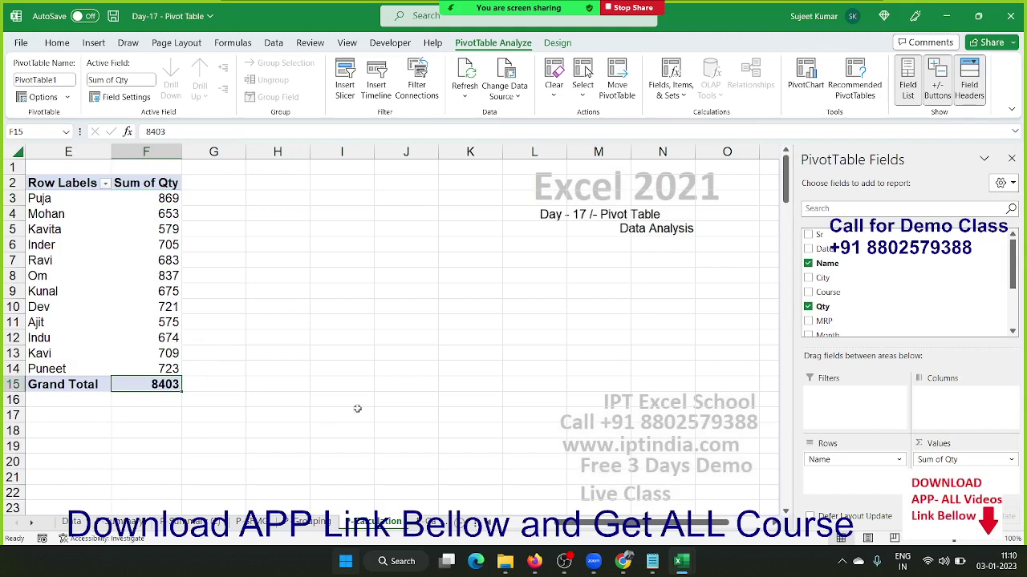
{"action": "mouse_move", "coordinate": [832, 311]}
{"action": "left_mouse_down"}
{"action": "mouse_move", "coordinate": [1003, 495]}
{"action": "mouse_move", "coordinate": [963, 477]}
{"action": "left_mouse_up"}
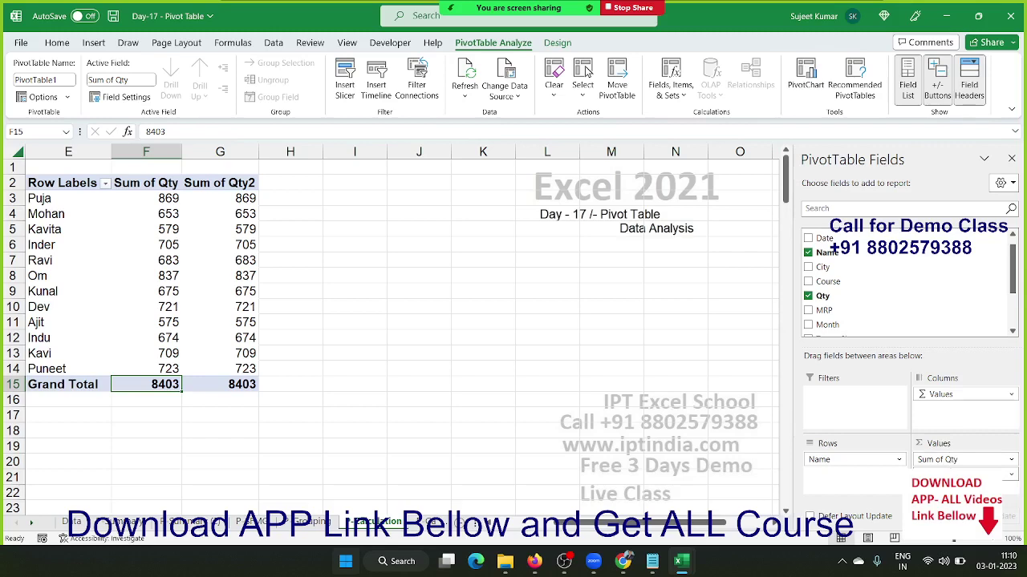
Show Sum of Qty2 as % of Column Total, e.g. Puja 10.34%, Grand Total 100.00%
{"action": "left_click", "coordinate": [1010, 474]}
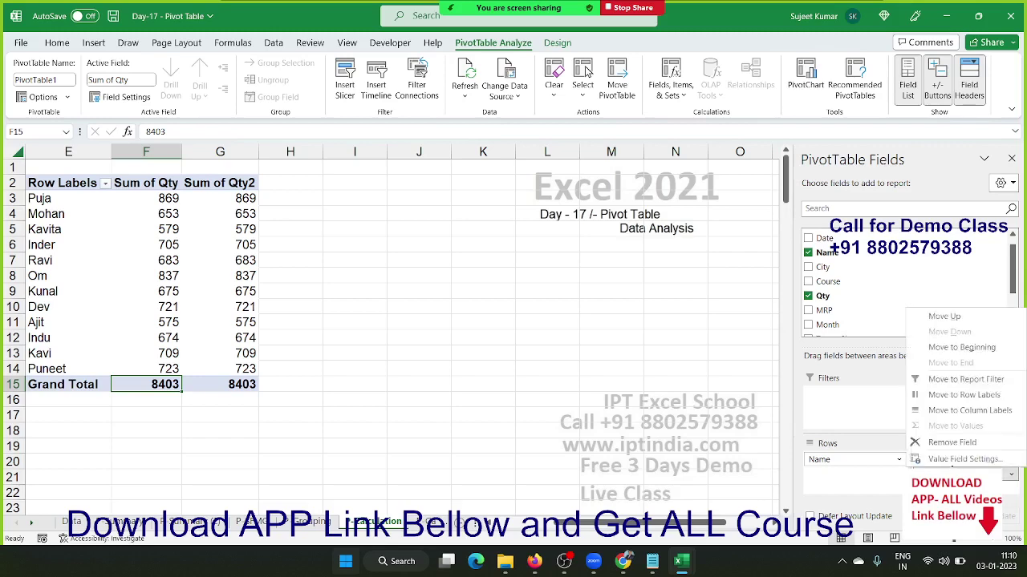
{"action": "left_click", "coordinate": [963, 459]}
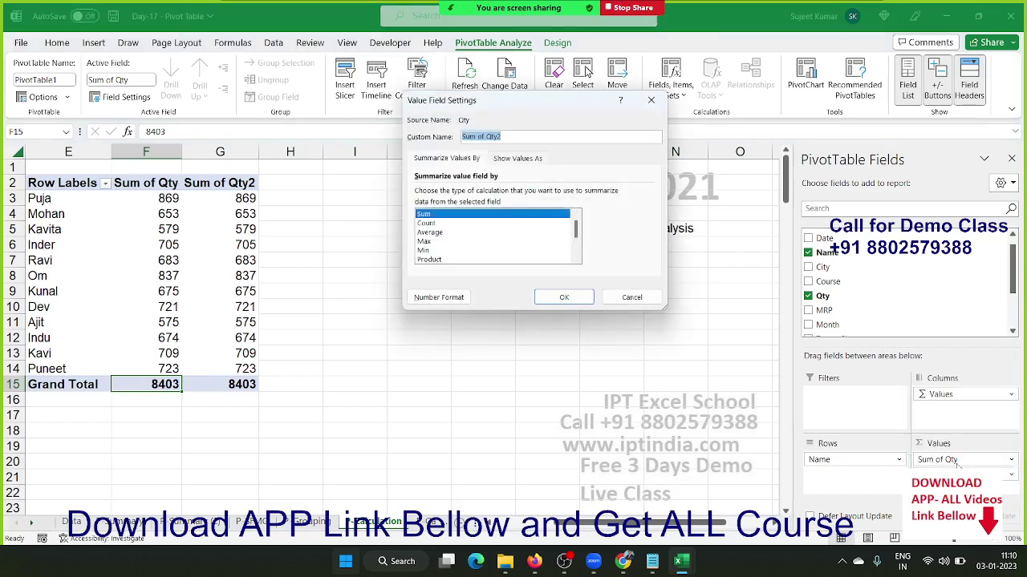
{"action": "left_click", "coordinate": [532, 159]}
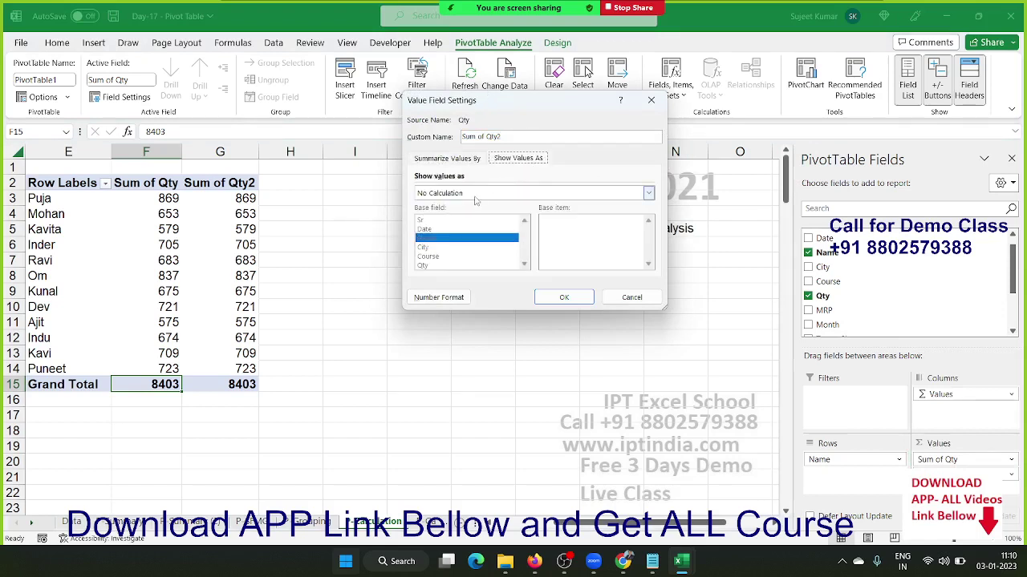
{"action": "left_click", "coordinate": [476, 193]}
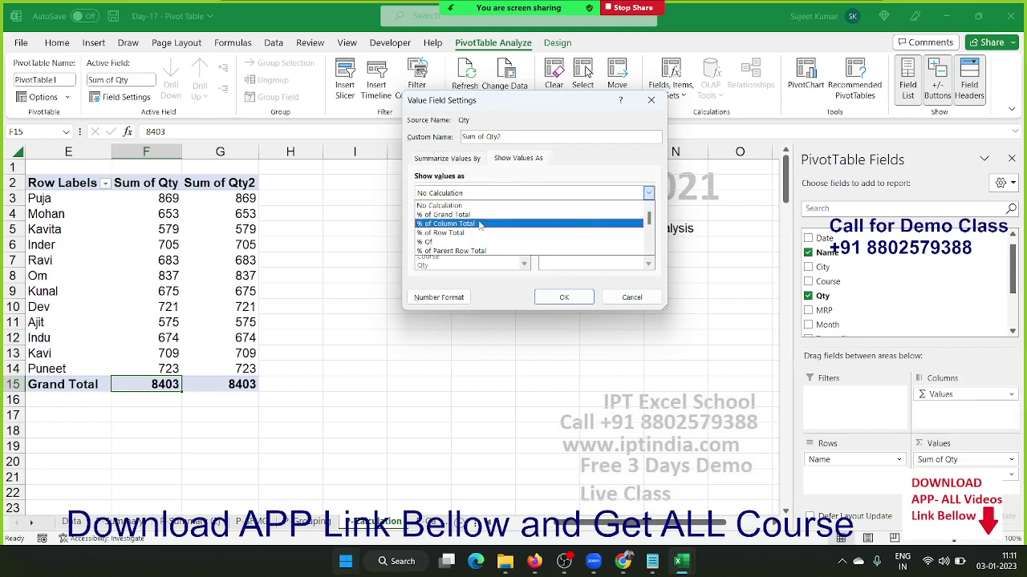
{"action": "left_click", "coordinate": [480, 224]}
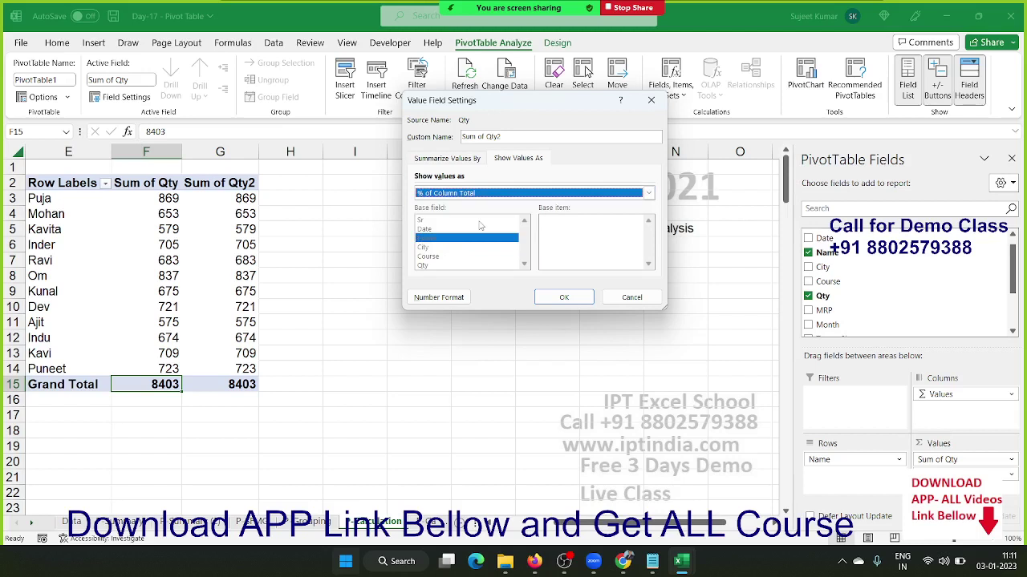
{"action": "left_click", "coordinate": [571, 297]}
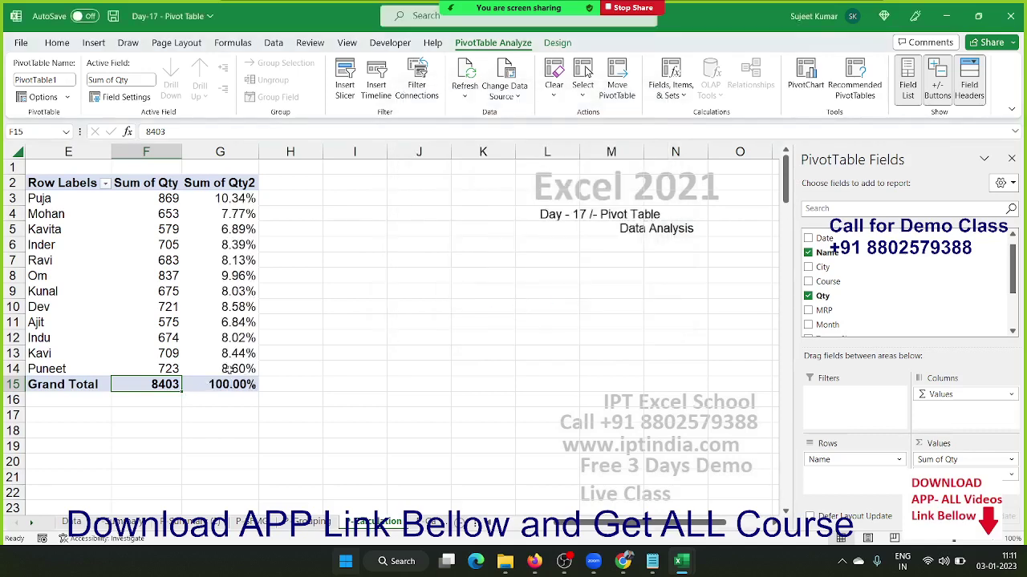
{"action": "left_click_drag", "start_coordinate": [233, 369], "coordinate": [245, 198]}
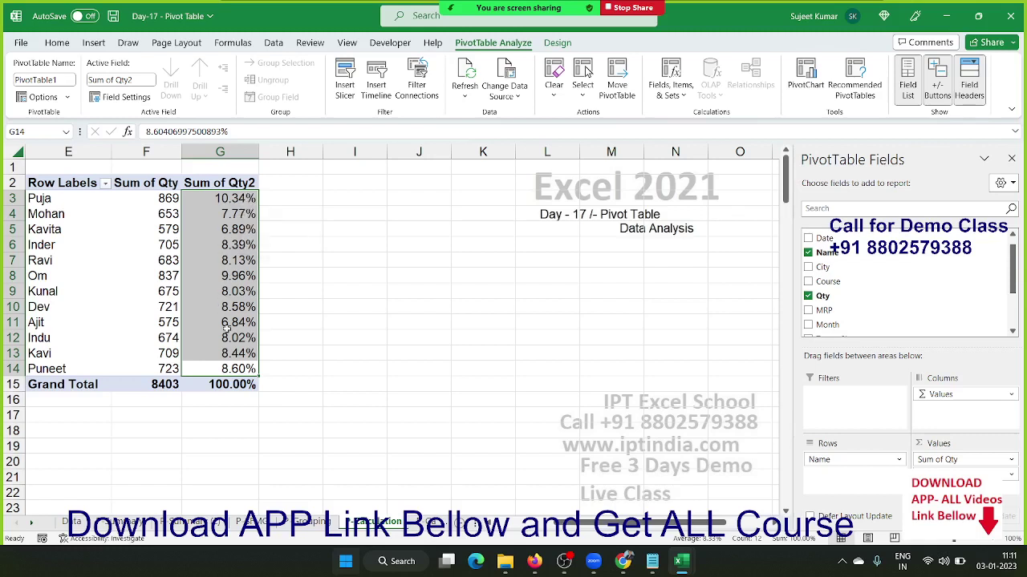
Review the percentage shares in G3:G14, such as Om's 9.96%
{"action": "left_click", "coordinate": [217, 365]}
{"action": "left_click_drag", "start_coordinate": [216, 366], "coordinate": [225, 197]}
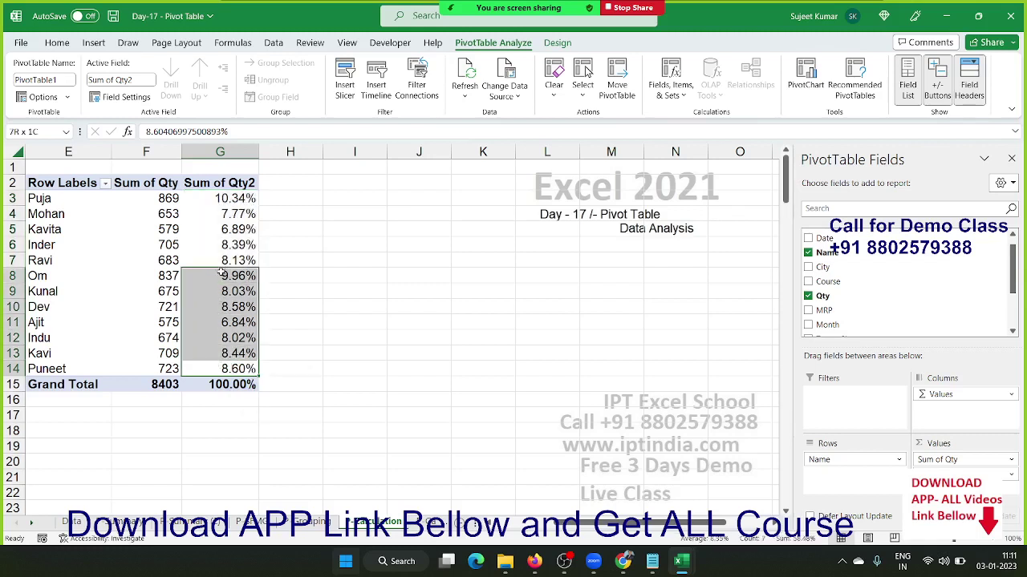
{"action": "mouse_move", "coordinate": [225, 198]}
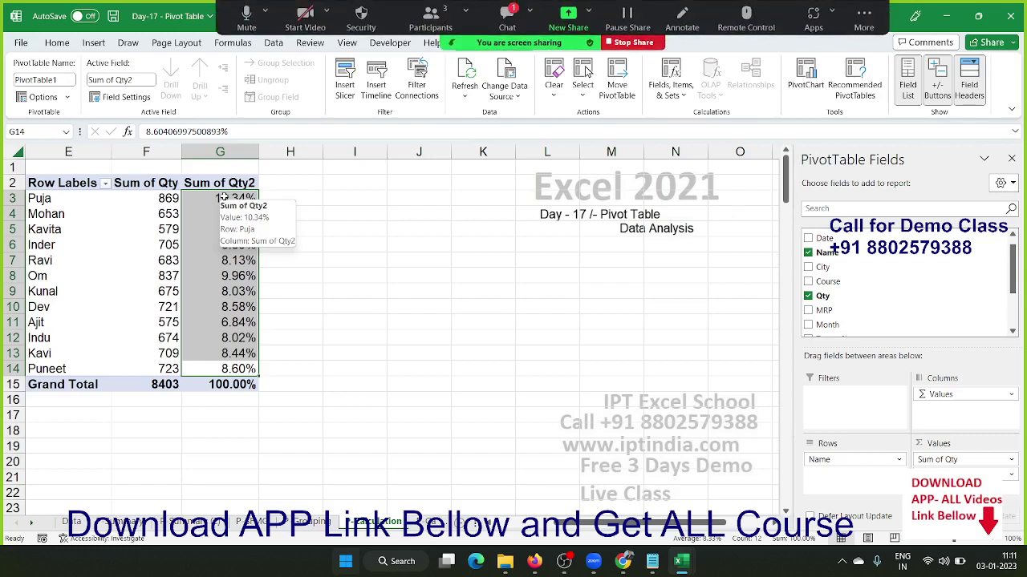
{"action": "left_click", "coordinate": [228, 277]}
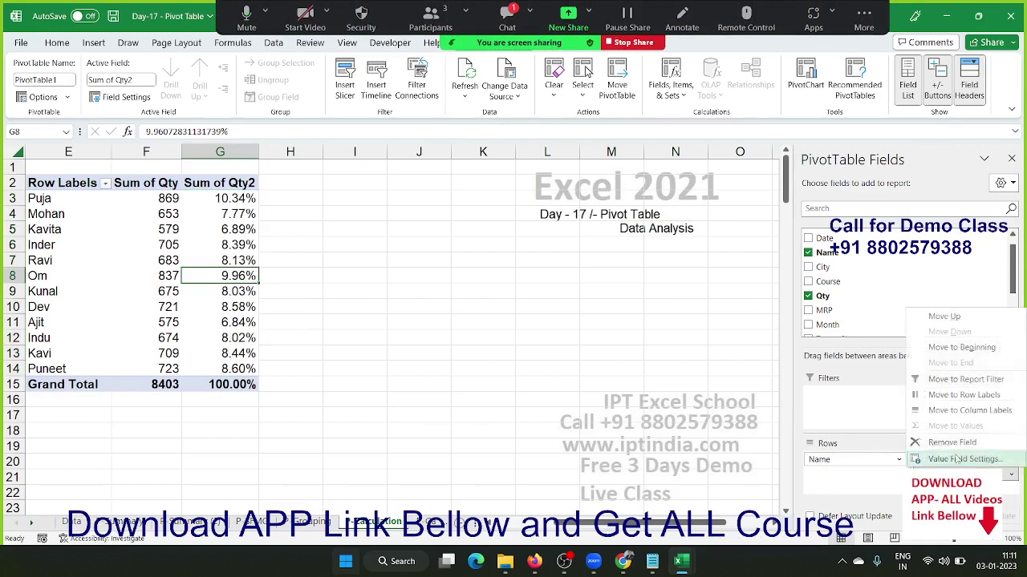
Inspect Sum of Qty2's Show Values As setting without changes, then remove Sum of Qty from Values
{"action": "left_click", "coordinate": [963, 458]}
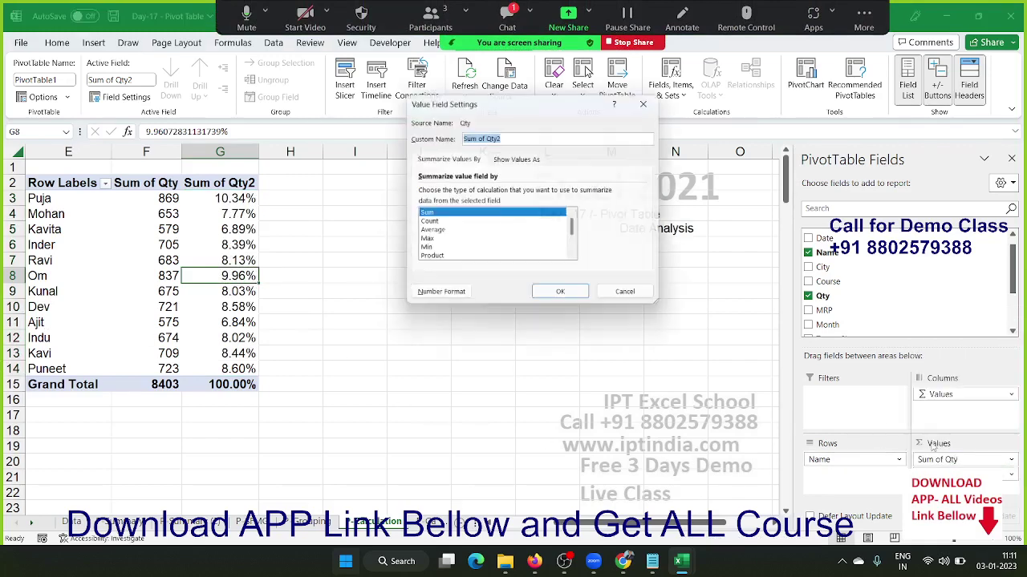
{"action": "left_click", "coordinate": [518, 158]}
{"action": "left_click", "coordinate": [479, 193]}
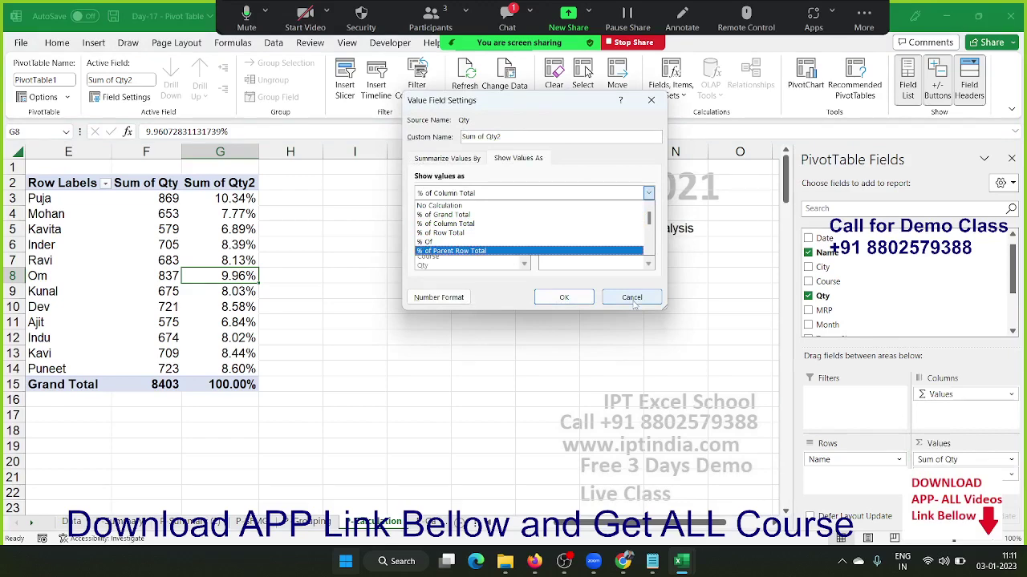
{"action": "left_click", "coordinate": [633, 298]}
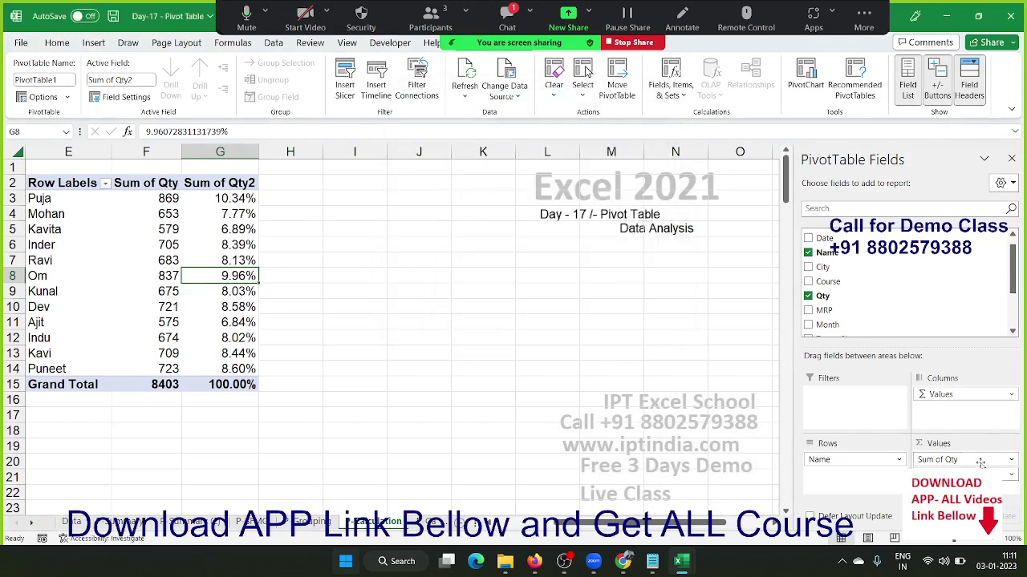
{"action": "mouse_move", "coordinate": [963, 460]}
{"action": "left_mouse_down"}
{"action": "mouse_move", "coordinate": [1000, 468]}
{"action": "mouse_move", "coordinate": [956, 341]}
{"action": "left_mouse_up"}
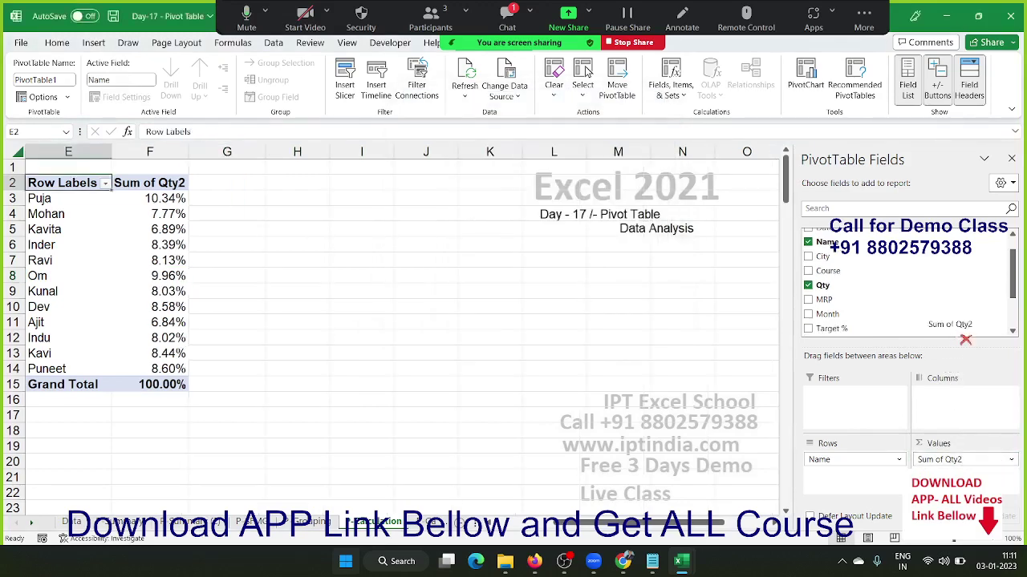
Replace Sum of Qty2 with Month in Columns and Qty in Values, giving JAN to DEC columns
{"action": "left_click_drag", "start_coordinate": [962, 460], "coordinate": [948, 319]}
{"action": "left_click_drag", "start_coordinate": [831, 272], "coordinate": [952, 416]}
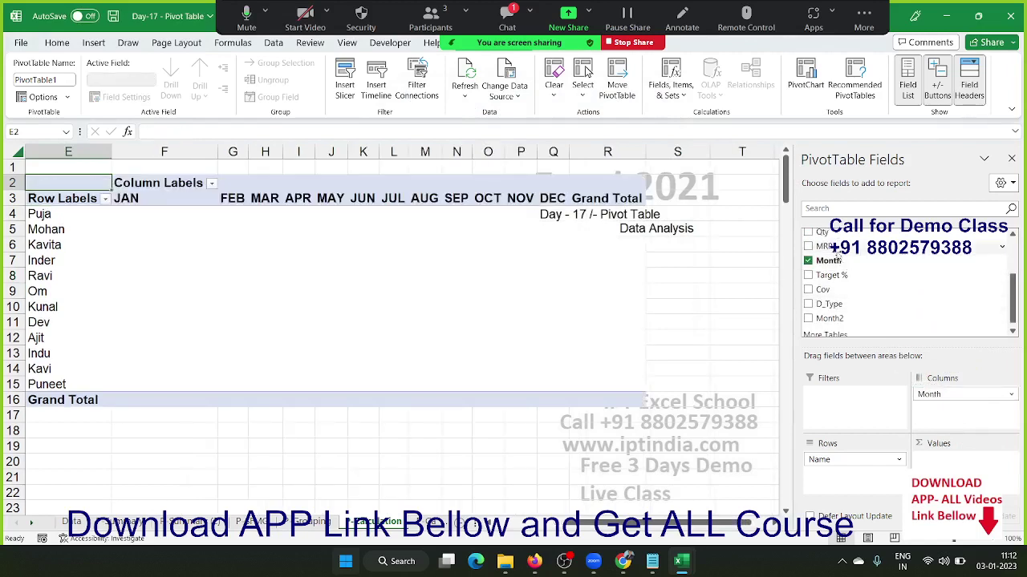
{"action": "left_click_drag", "start_coordinate": [823, 264], "coordinate": [960, 462]}
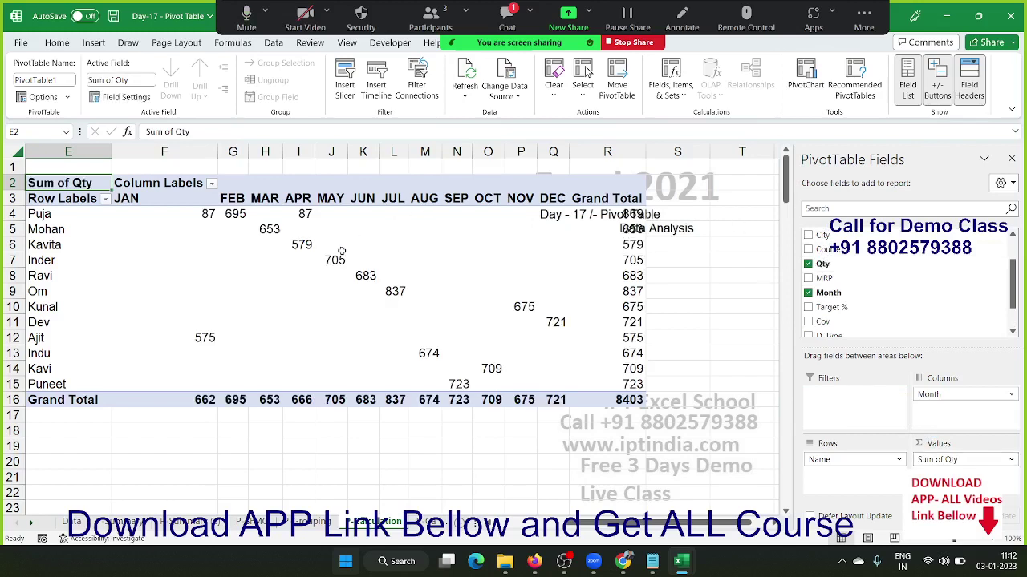
Review the monthly grand totals, each name's total, and the JAN (662), FEB and MAR columns
{"action": "left_click_drag", "start_coordinate": [207, 403], "coordinate": [543, 403]}
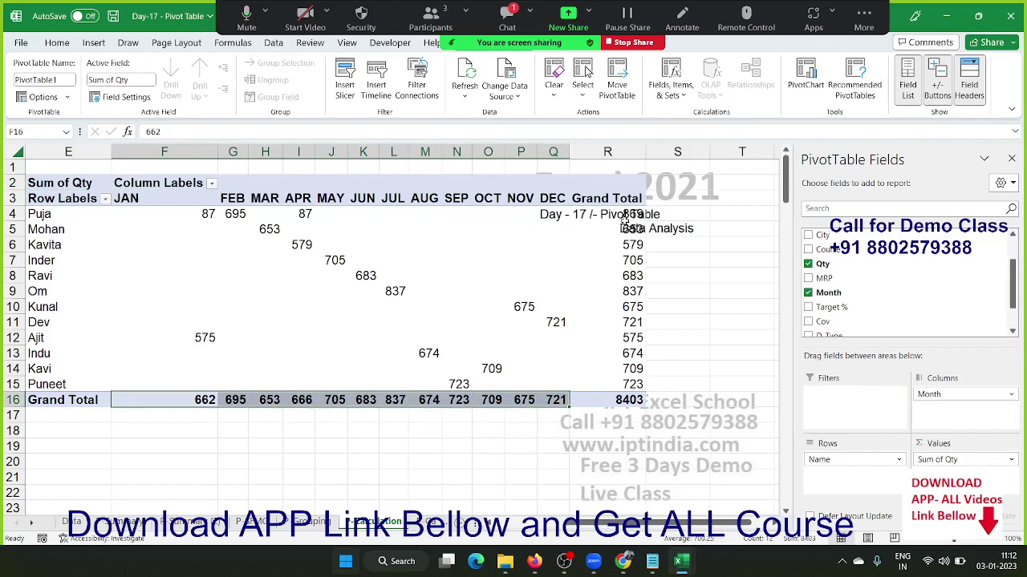
{"action": "left_click_drag", "start_coordinate": [625, 216], "coordinate": [635, 382]}
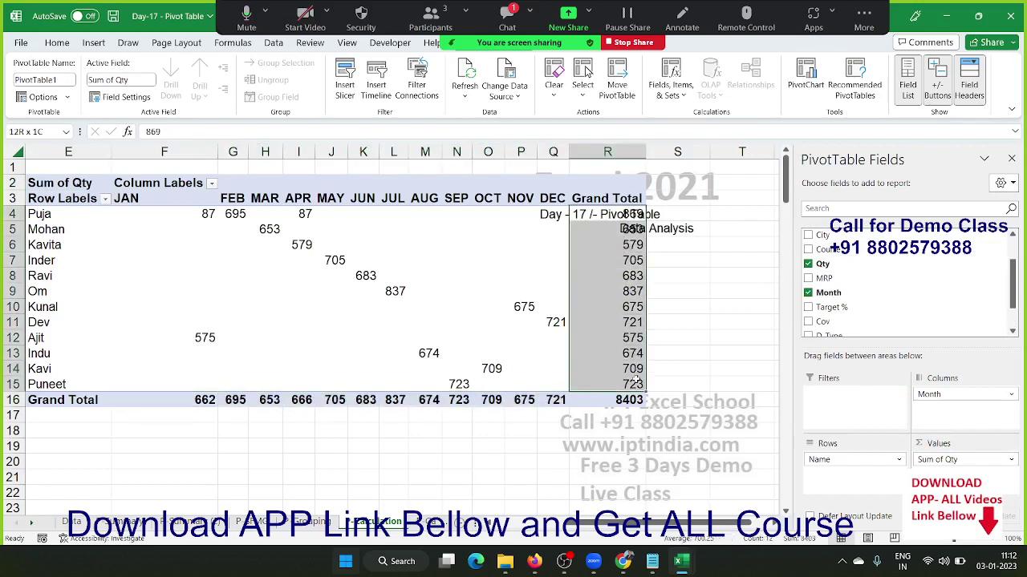
{"action": "left_click", "coordinate": [616, 401]}
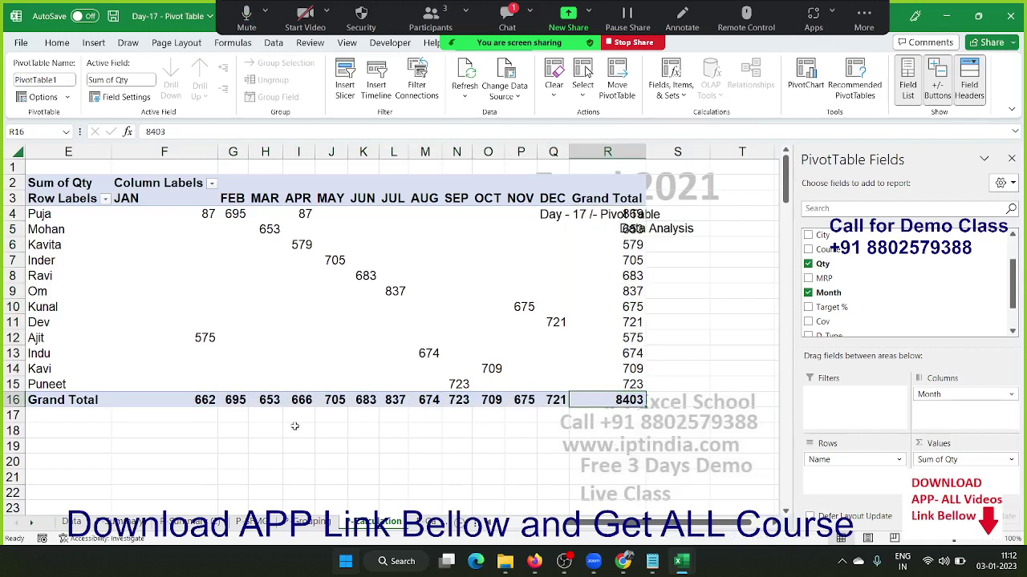
{"action": "left_click", "coordinate": [191, 401]}
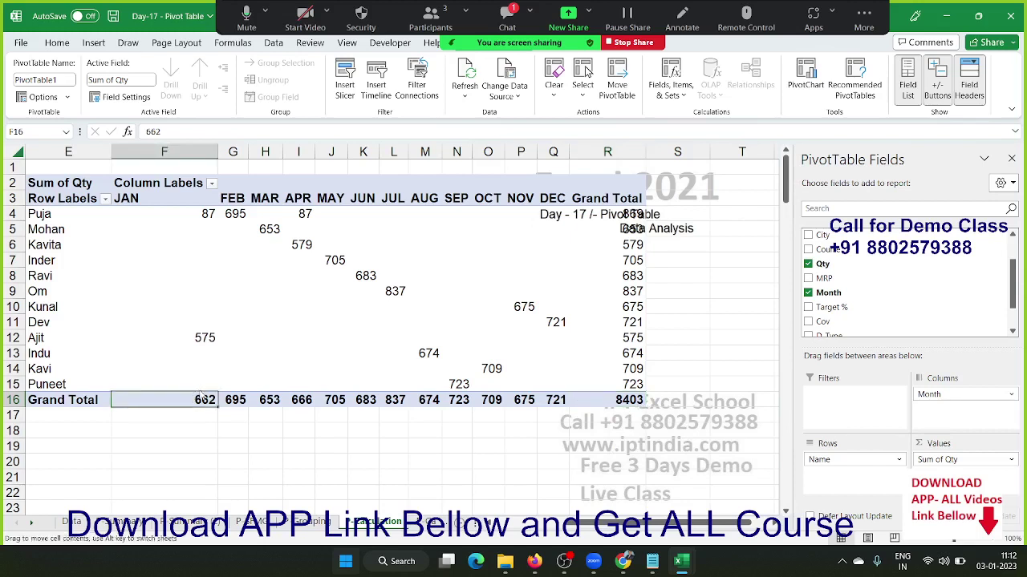
{"action": "left_click_drag", "start_coordinate": [200, 389], "coordinate": [212, 209]}
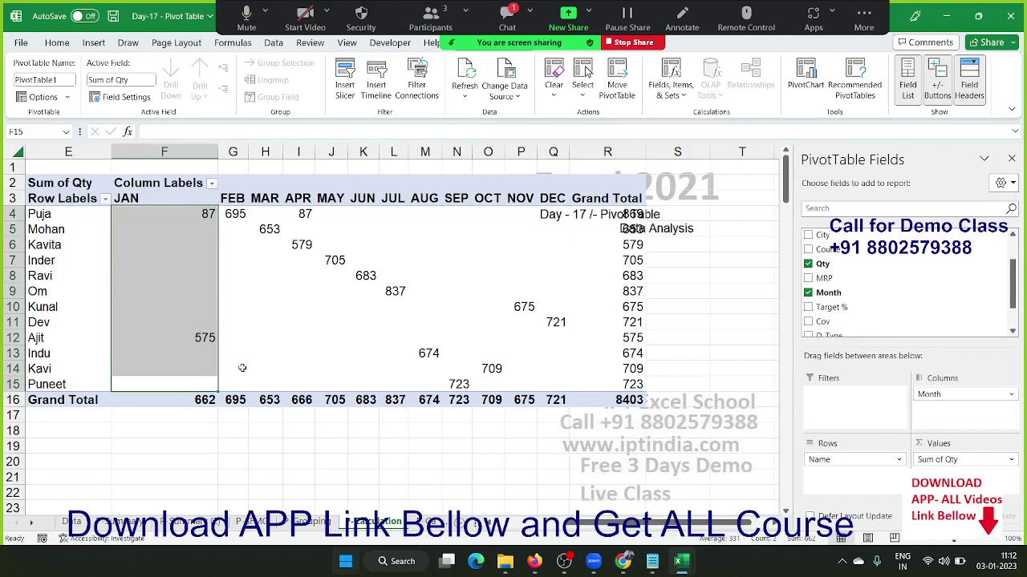
{"action": "left_click_drag", "start_coordinate": [240, 382], "coordinate": [242, 213]}
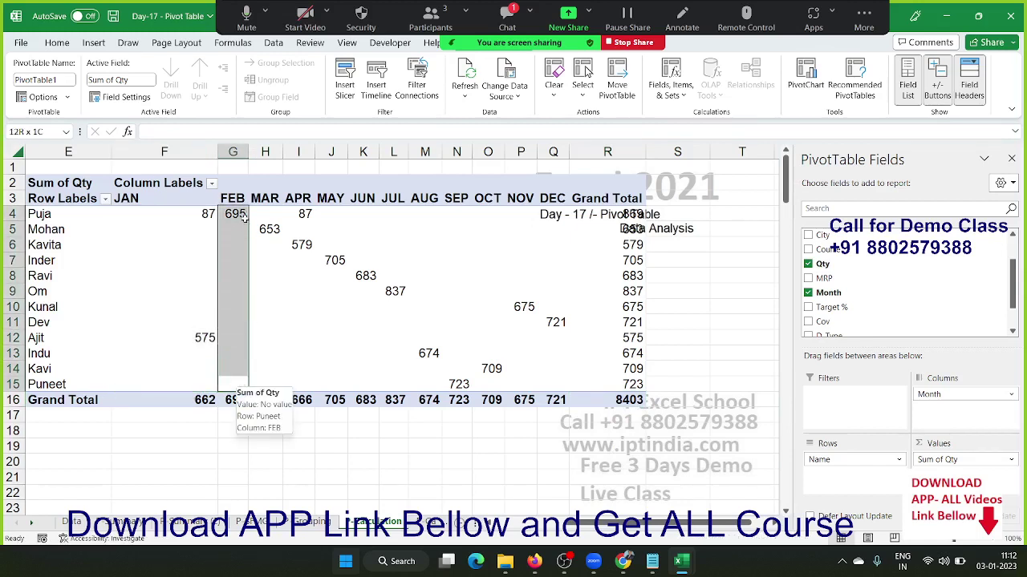
{"action": "left_click_drag", "start_coordinate": [280, 385], "coordinate": [269, 214]}
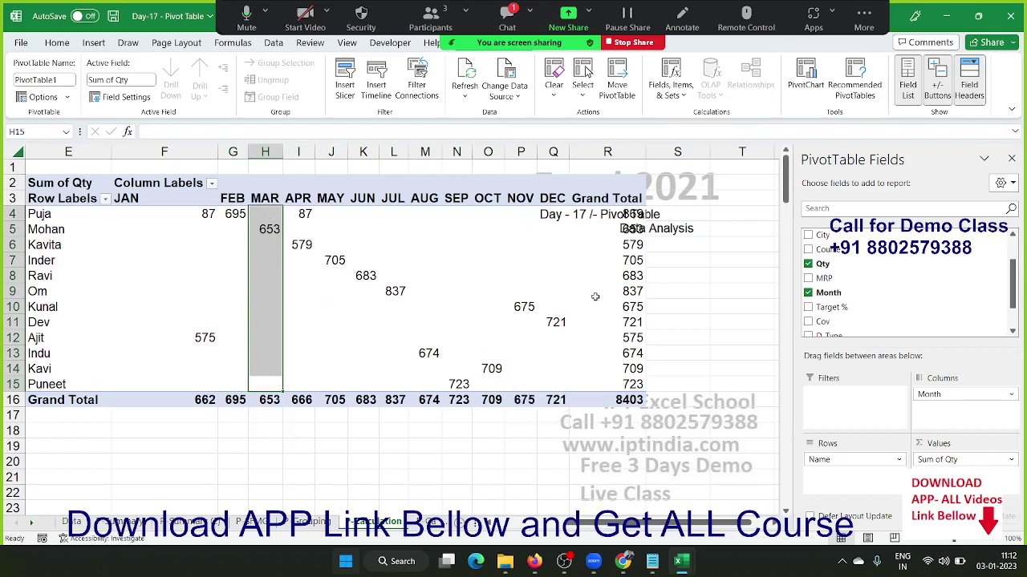
Review Inder's and Ravi's monthly rows, Puneet's 723 total and the overall 8403
{"action": "left_click", "coordinate": [638, 257]}
{"action": "left_click_drag", "start_coordinate": [561, 260], "coordinate": [155, 255]}
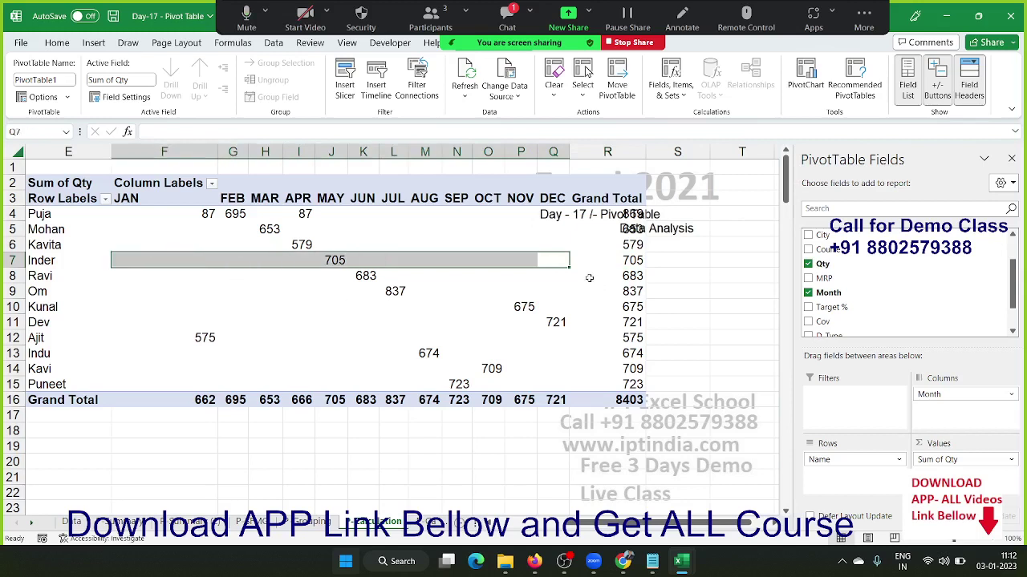
{"action": "left_click", "coordinate": [564, 278]}
{"action": "left_click_drag", "start_coordinate": [559, 279], "coordinate": [229, 273]}
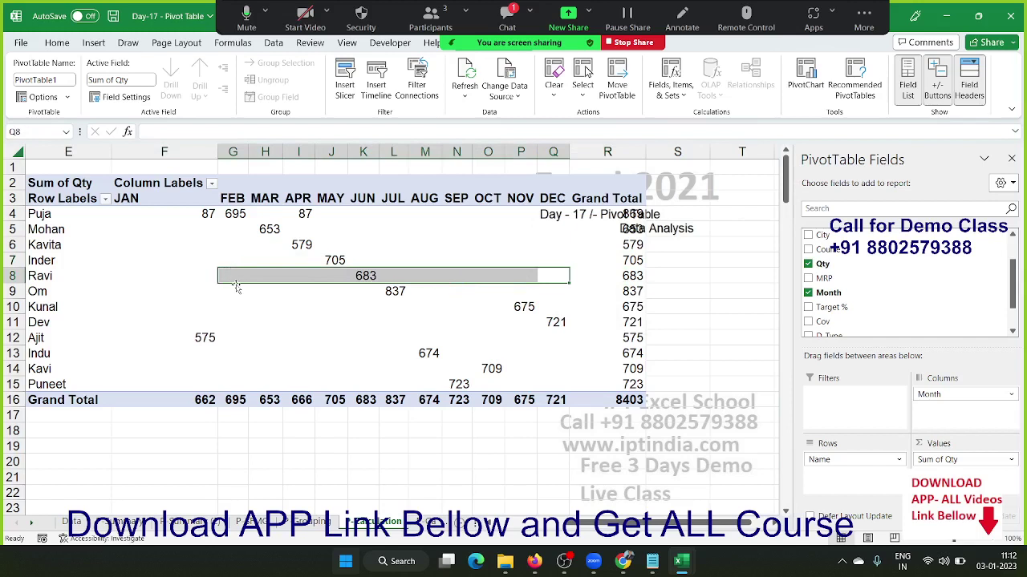
{"action": "left_click", "coordinate": [621, 405]}
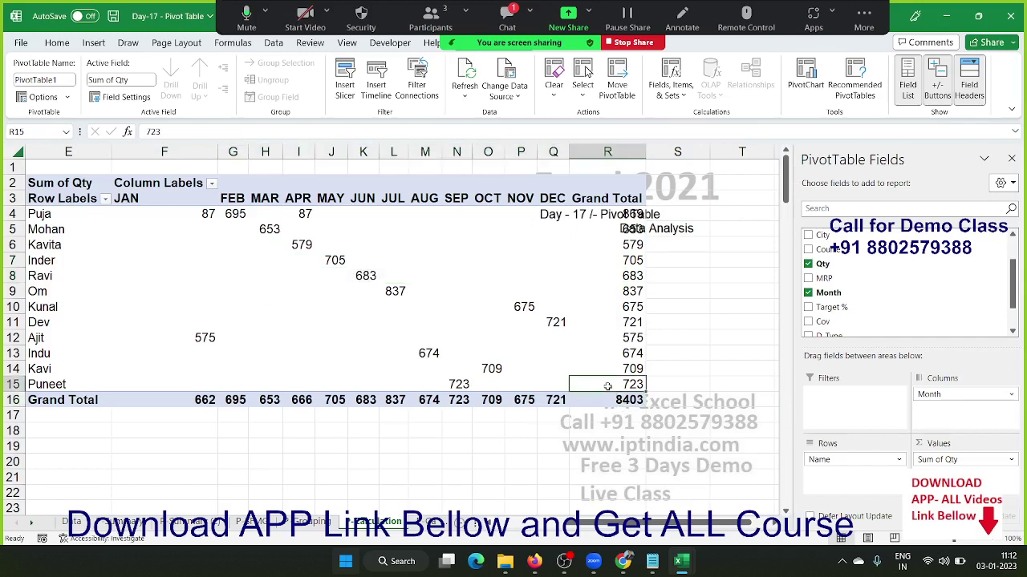
{"action": "left_click", "coordinate": [607, 386]}
{"action": "left_click_drag", "start_coordinate": [552, 370], "coordinate": [178, 213]}
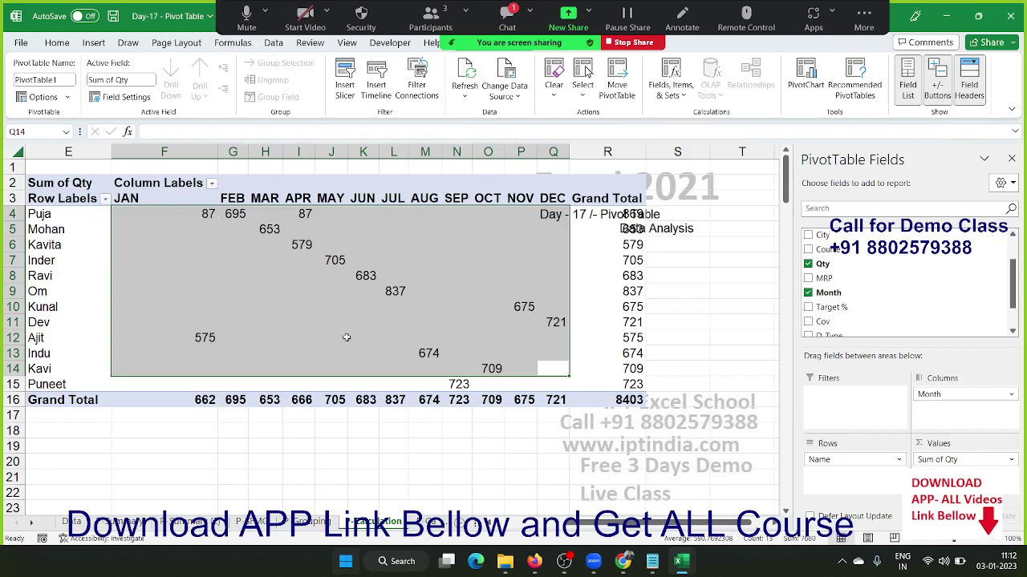
Inspect Sum of Qty's value settings without changes, then remove Qty from Values and Month from Columns
{"action": "left_click", "coordinate": [978, 460]}
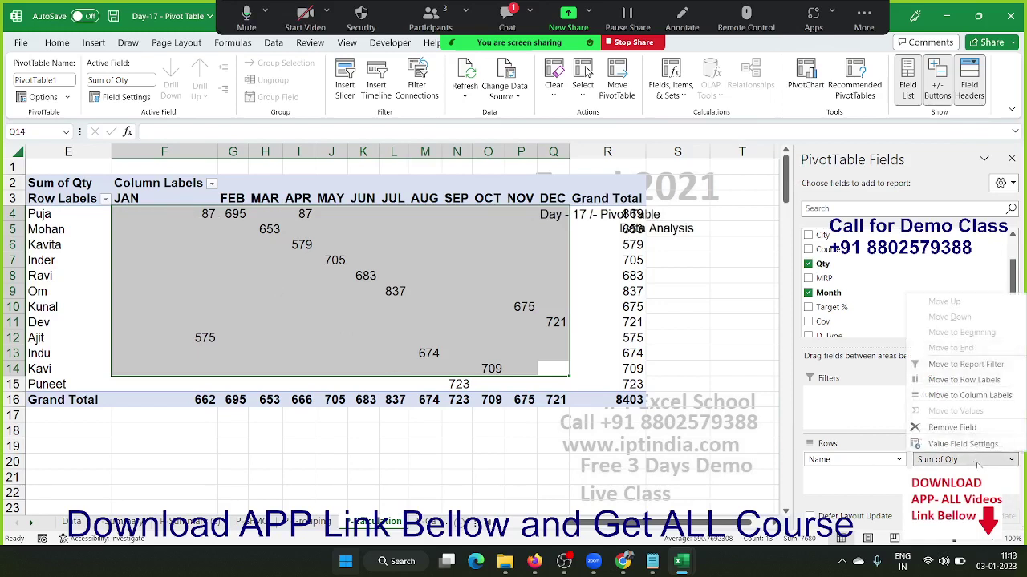
{"action": "left_click", "coordinate": [978, 445]}
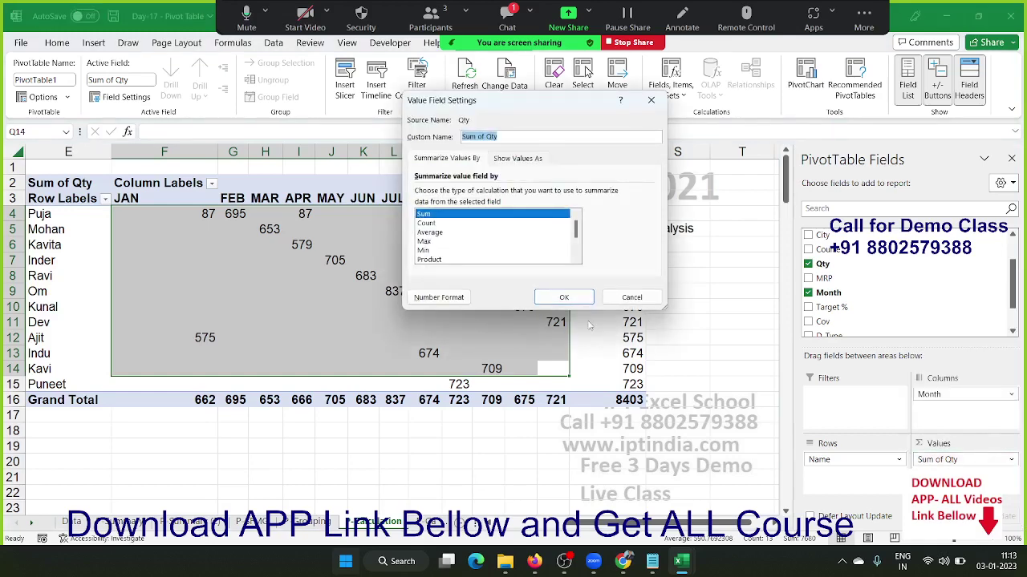
{"action": "left_click", "coordinate": [506, 158]}
{"action": "left_click", "coordinate": [504, 193]}
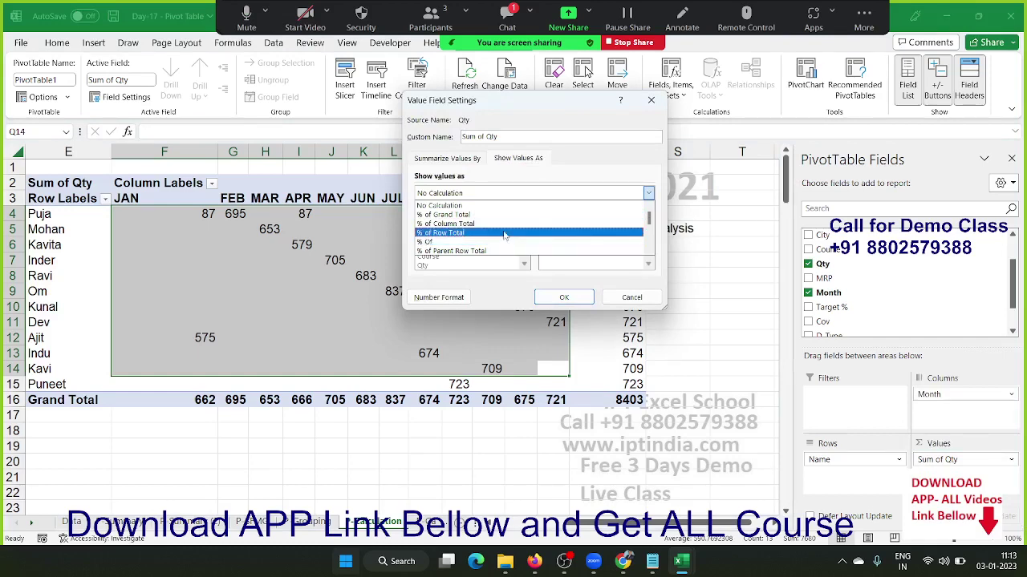
{"action": "left_click", "coordinate": [624, 296]}
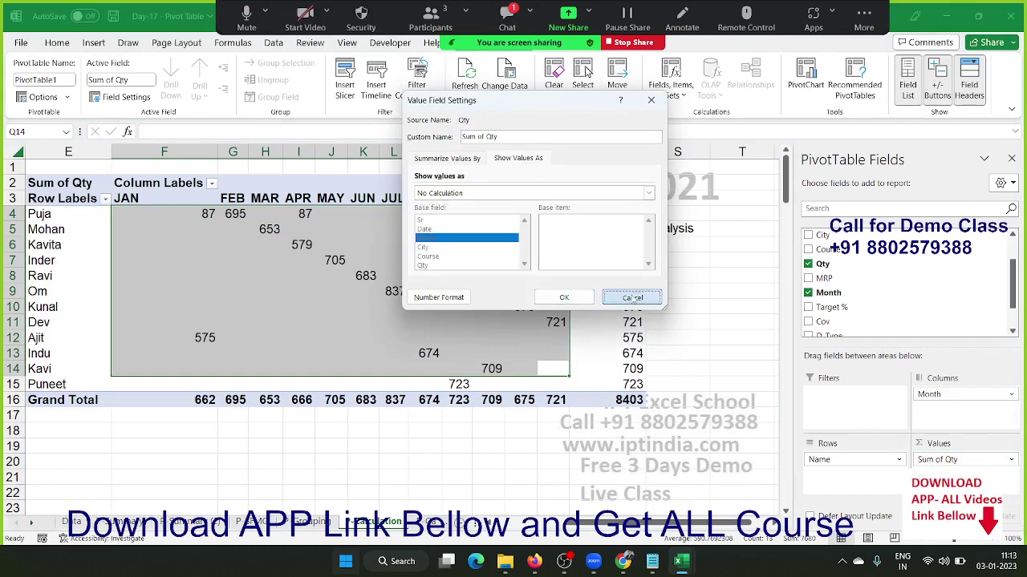
{"action": "left_click", "coordinate": [626, 296]}
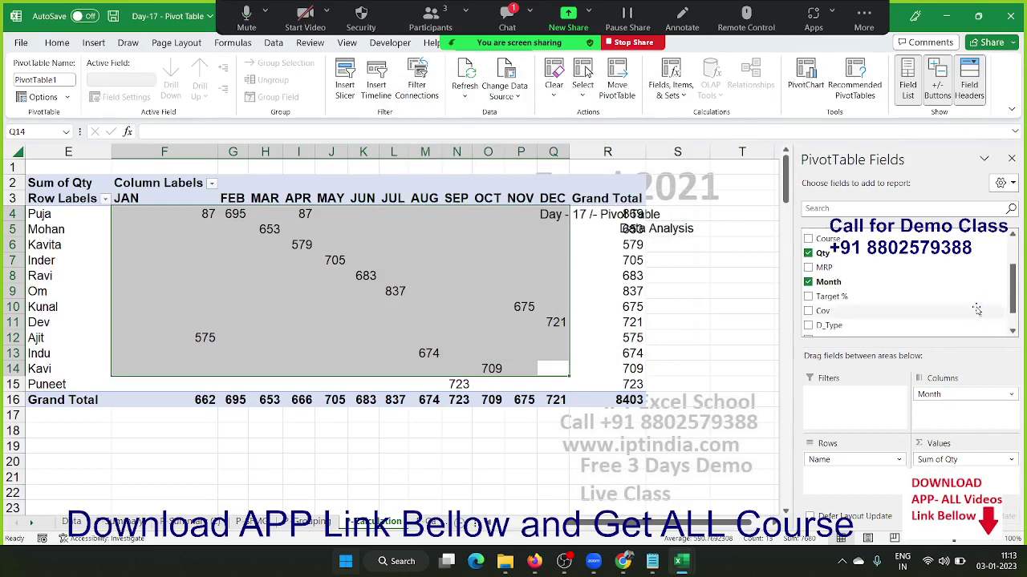
{"action": "left_click_drag", "start_coordinate": [971, 462], "coordinate": [995, 320]}
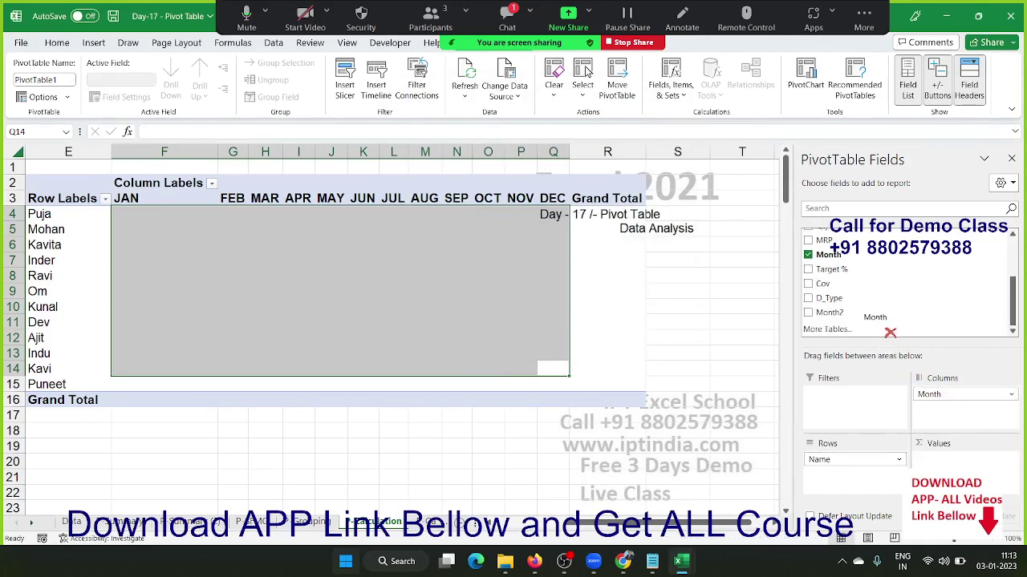
{"action": "left_click_drag", "start_coordinate": [922, 399], "coordinate": [826, 332]}
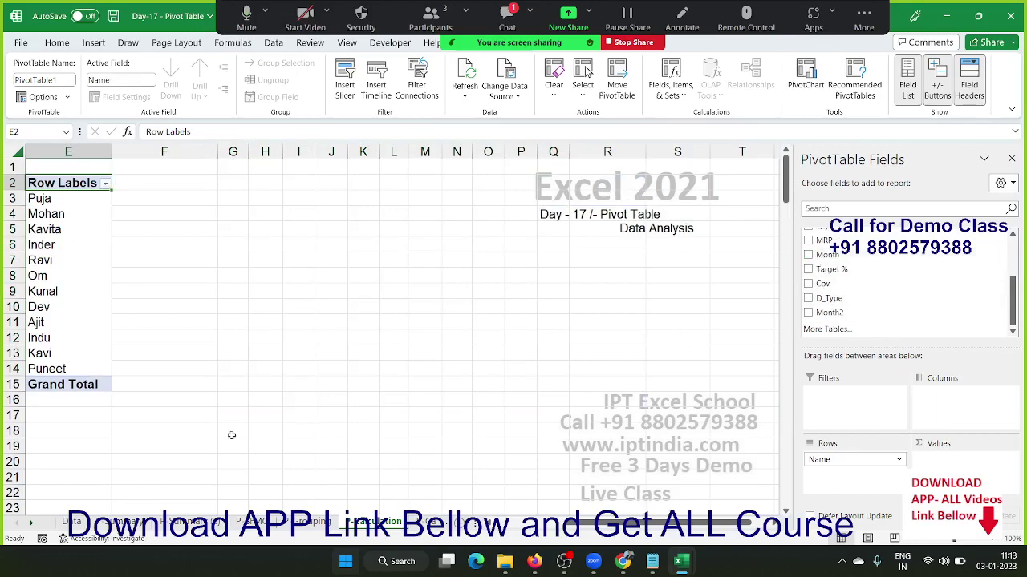
Add a row 168 below the data with 'Target' in the Name column and Qty 1000
{"action": "left_click", "coordinate": [73, 522]}
{"action": "left_click", "coordinate": [83, 476]}
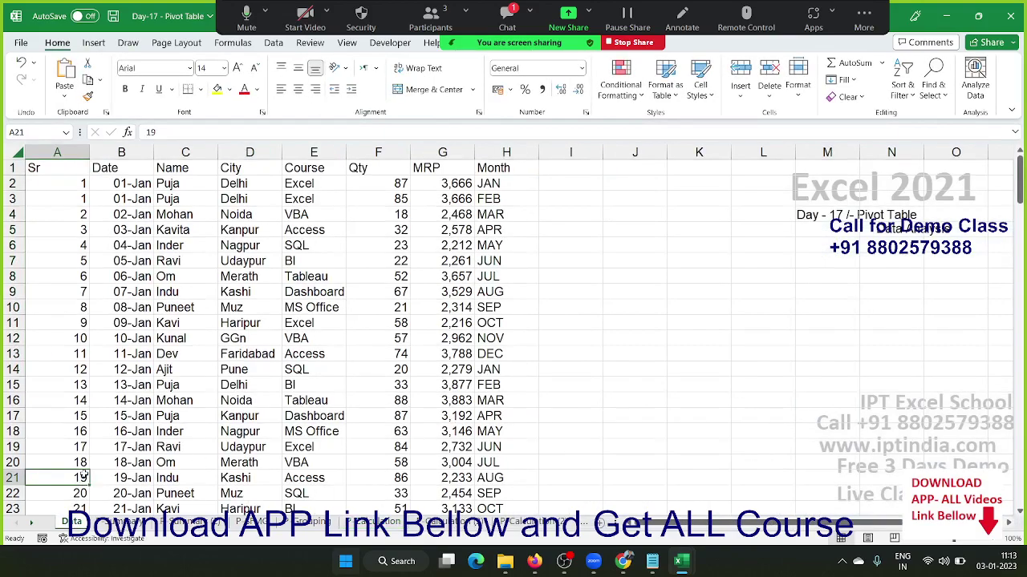
{"action": "key", "text": "ctrl+Down"}
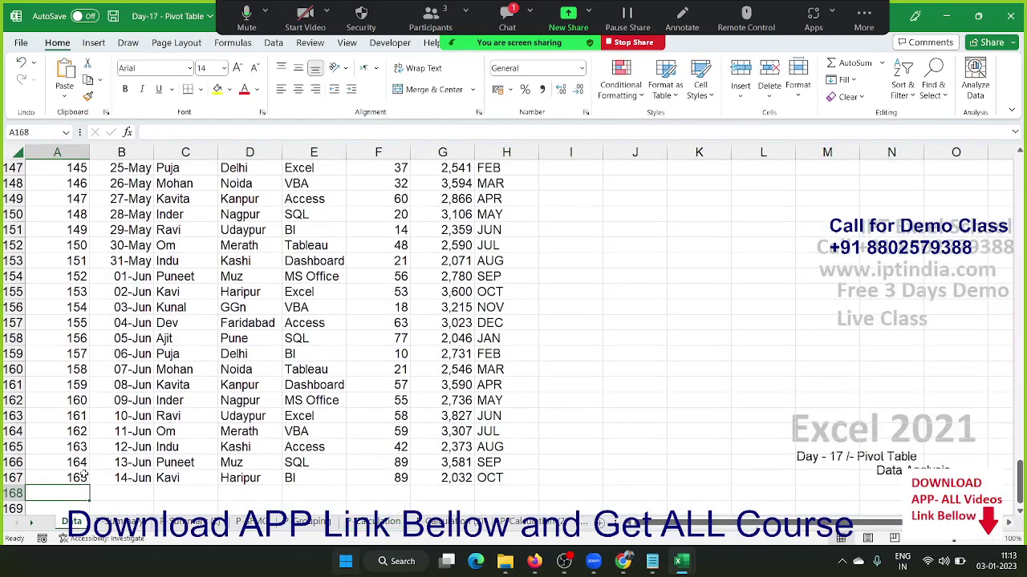
{"action": "key", "text": "Right"}
{"action": "key", "text": "Down"}
{"action": "key", "text": "Right"}
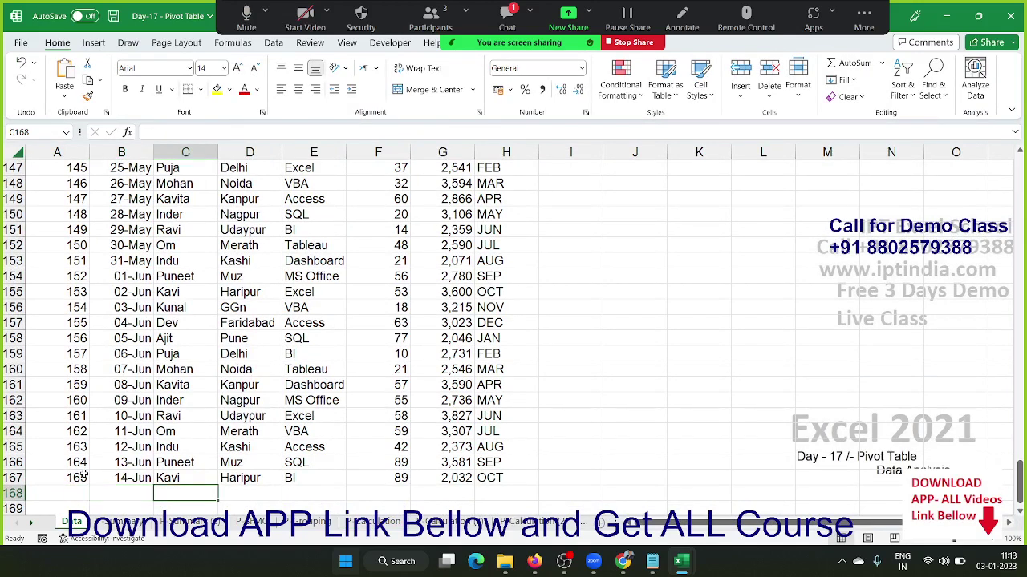
{"action": "type", "text": "Target"}
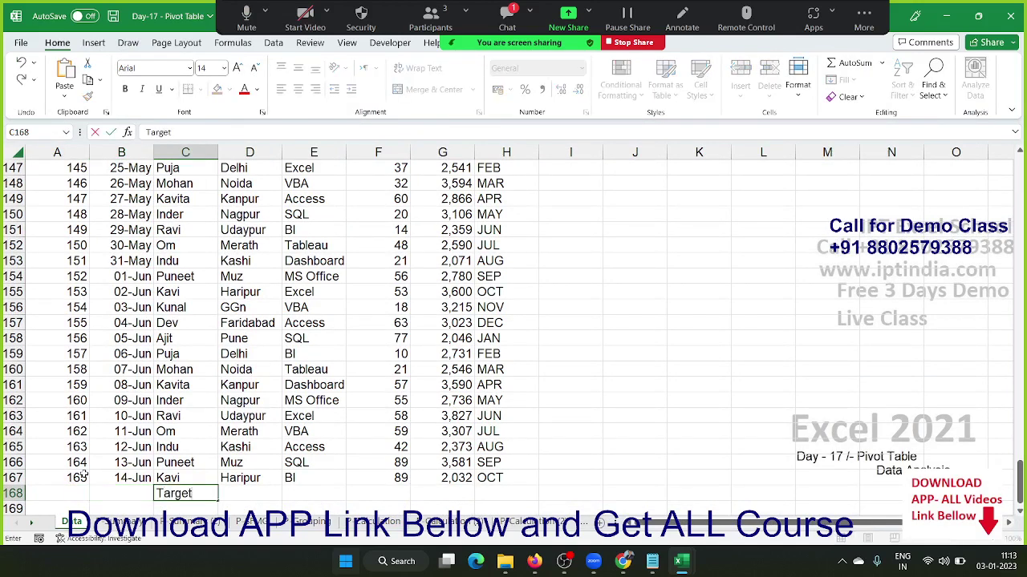
{"action": "key", "text": "Right"}
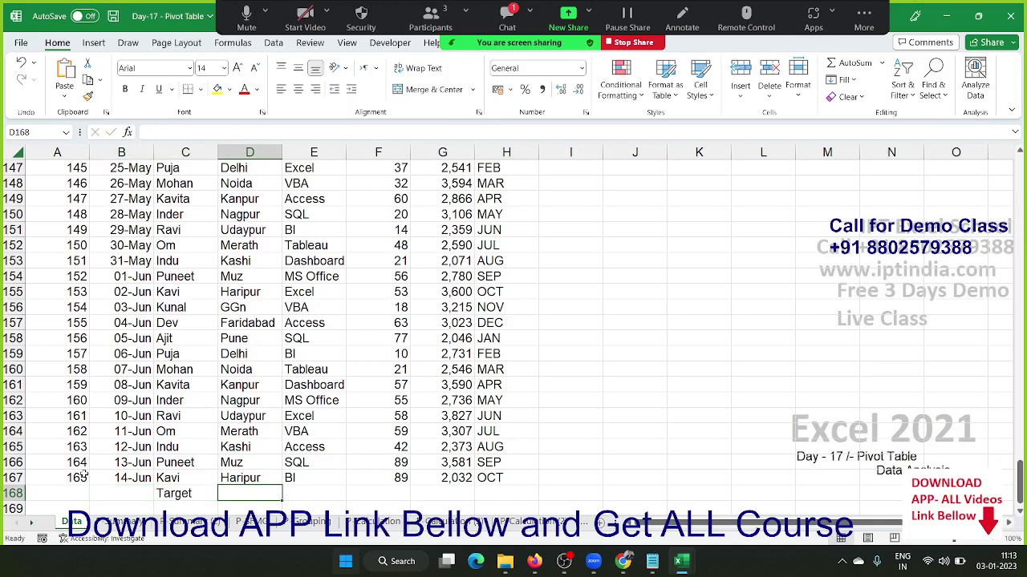
{"action": "key", "text": "Right"}
{"action": "key", "text": "Right"}
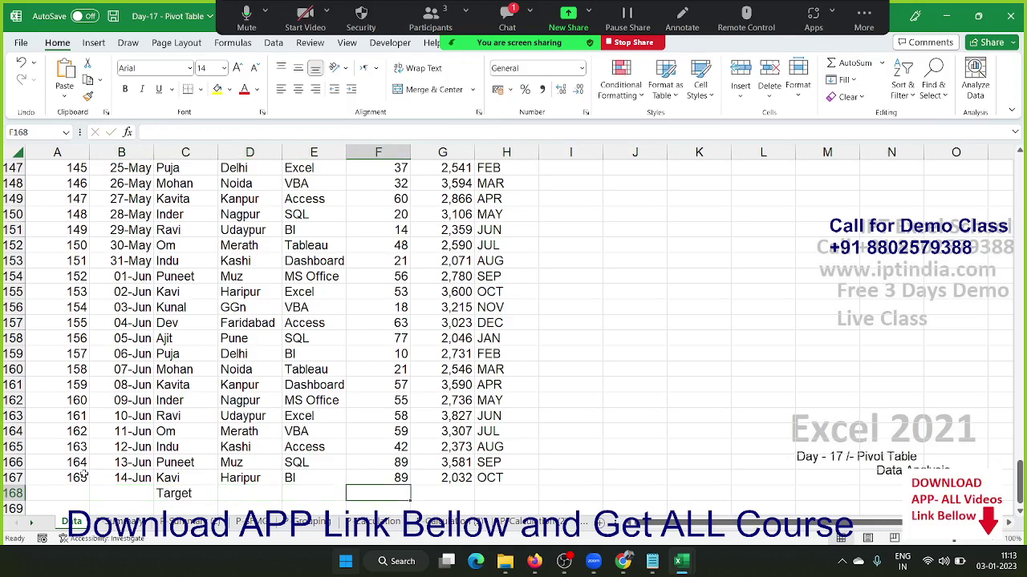
{"action": "type", "text": "1000"}
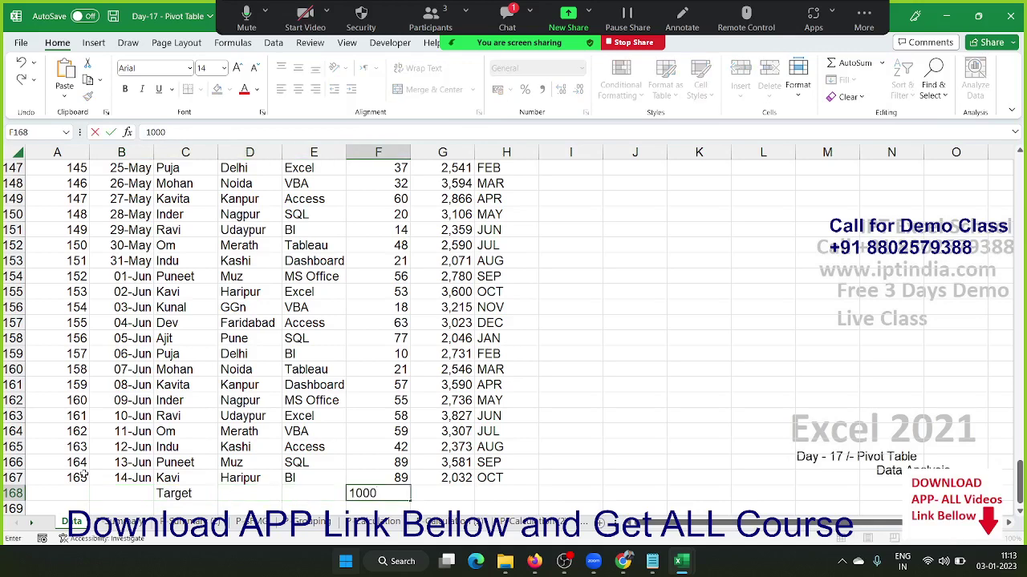
{"action": "key", "text": "Return"}
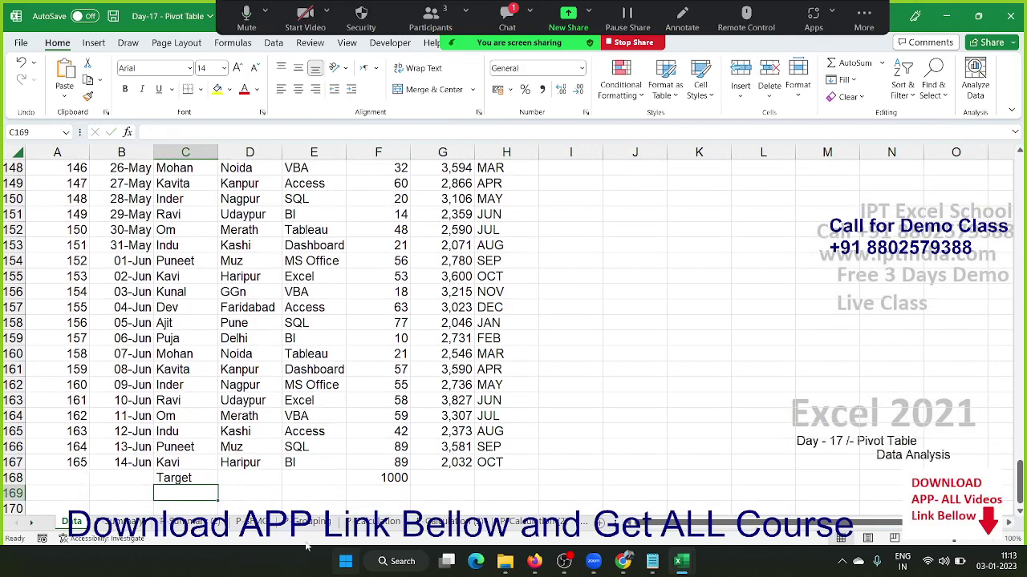
Verify the new Target row on the Data sheet and return to the P-Calculation pivot of twelve names
{"action": "left_click", "coordinate": [367, 522]}
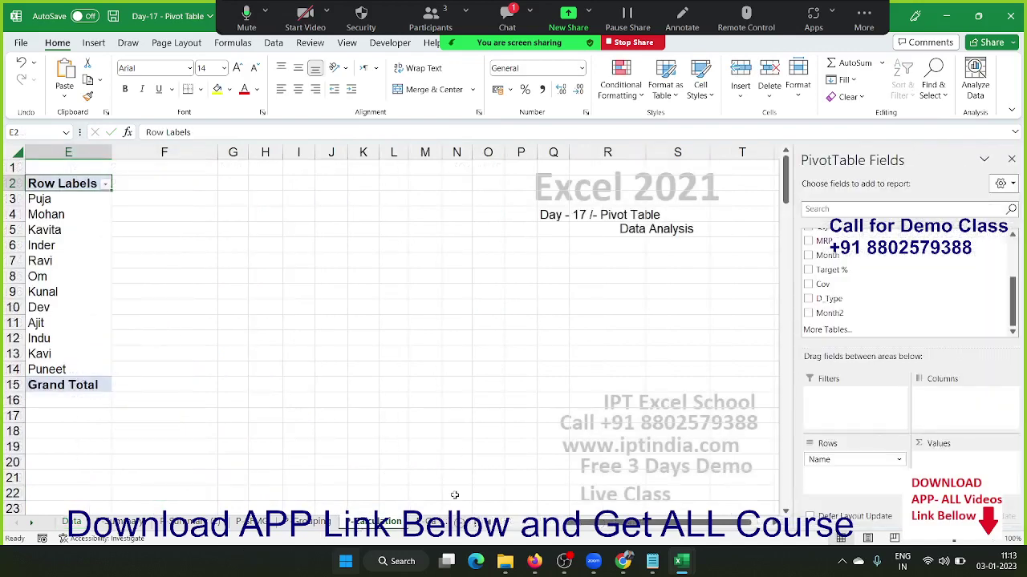
{"action": "right_click", "coordinate": [112, 279]}
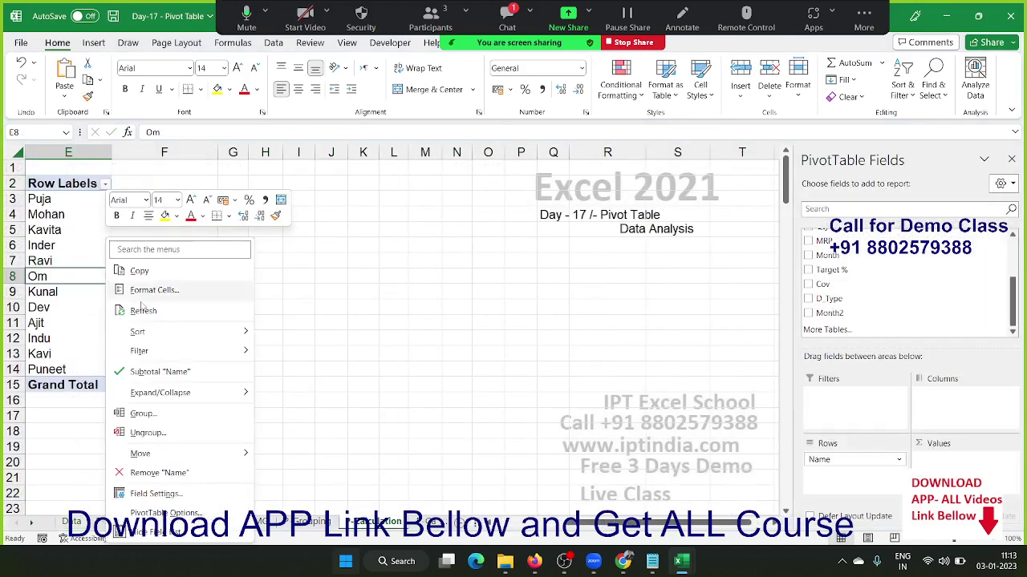
{"action": "left_click", "coordinate": [143, 310]}
{"action": "left_click", "coordinate": [71, 522]}
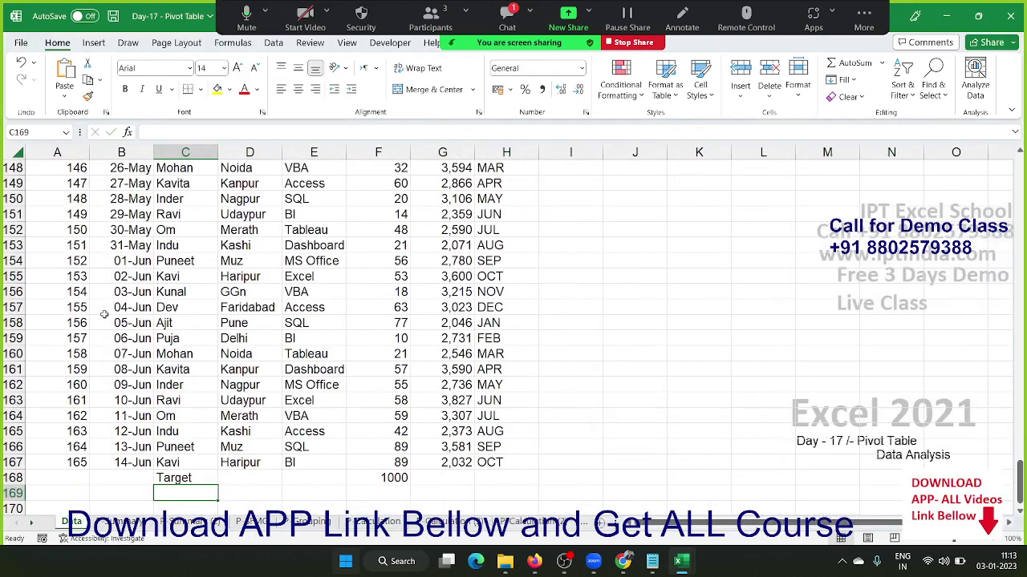
{"action": "left_click_drag", "start_coordinate": [121, 292], "coordinate": [438, 268]}
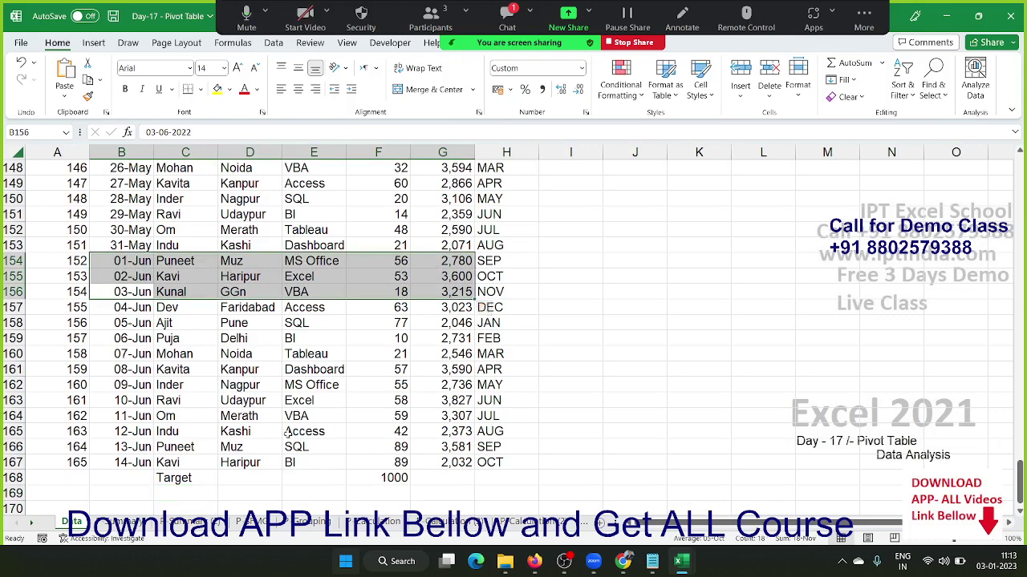
{"action": "left_click_drag", "start_coordinate": [80, 477], "coordinate": [430, 476]}
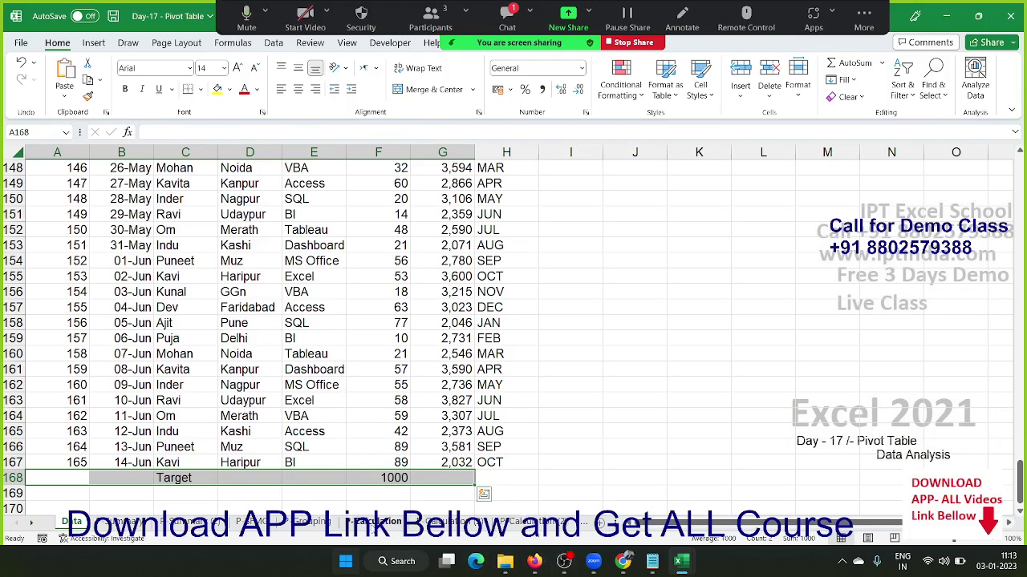
{"action": "left_click", "coordinate": [372, 523]}
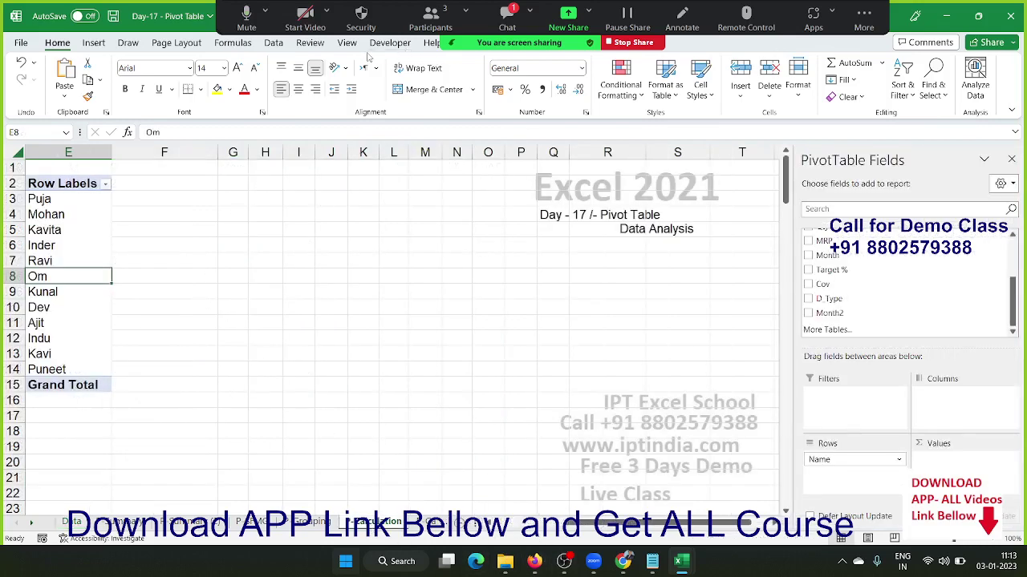
{"action": "left_click", "coordinate": [507, 17]}
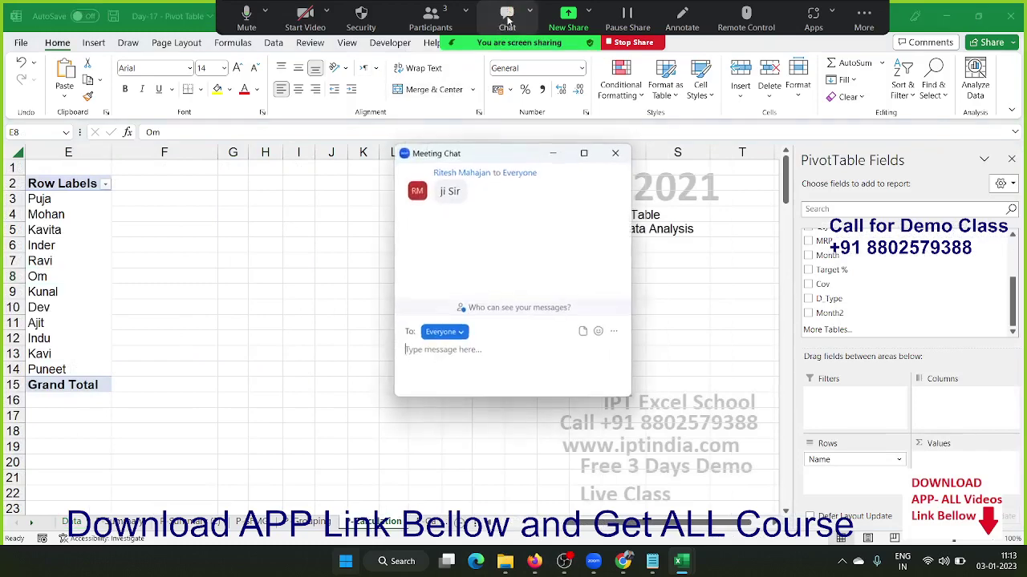
{"action": "left_click", "coordinate": [615, 153]}
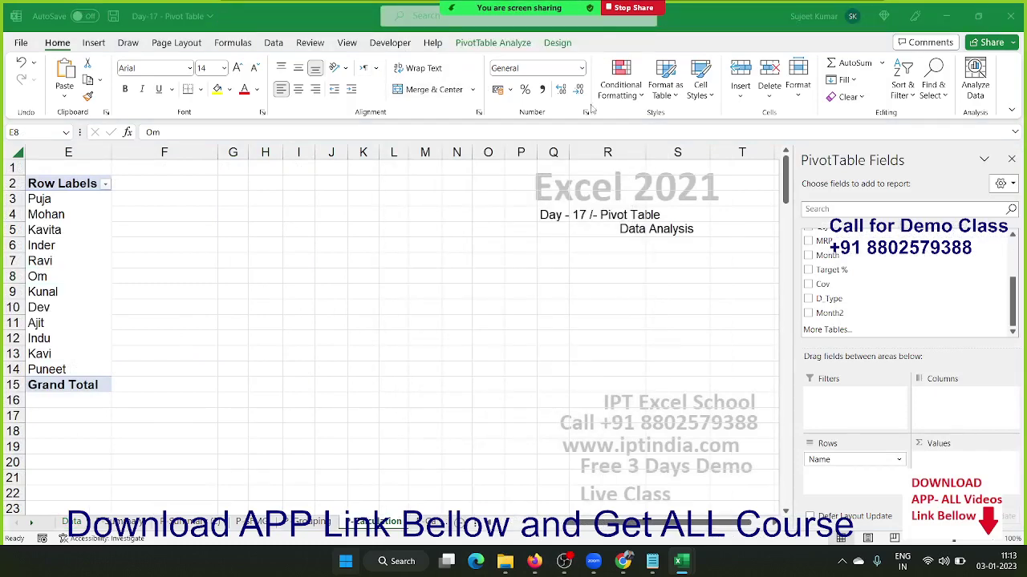
Change the pivot's data source to Data!$A$1:$H$168 to include the Target row
{"action": "left_click", "coordinate": [518, 46]}
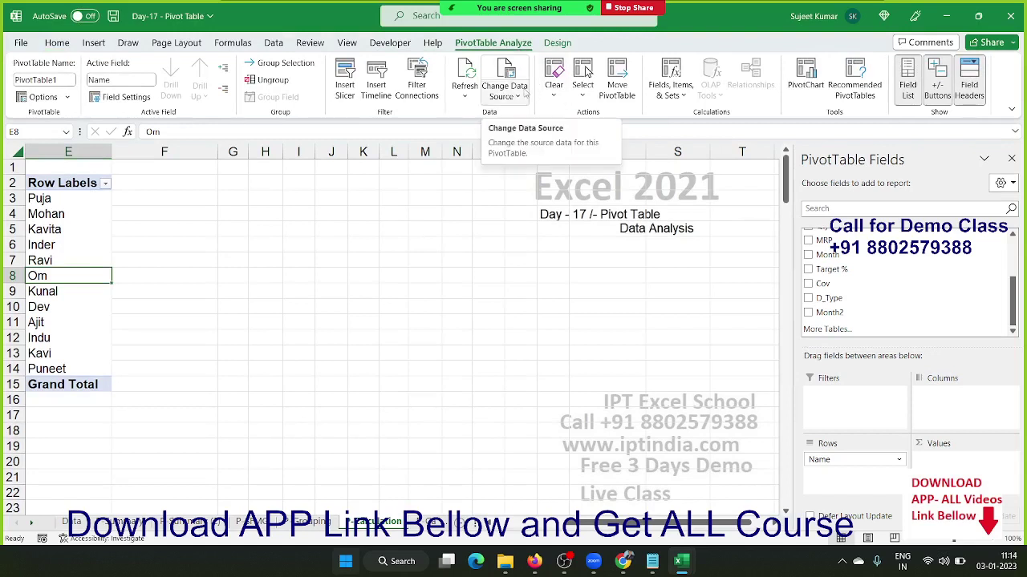
{"action": "left_click", "coordinate": [525, 94]}
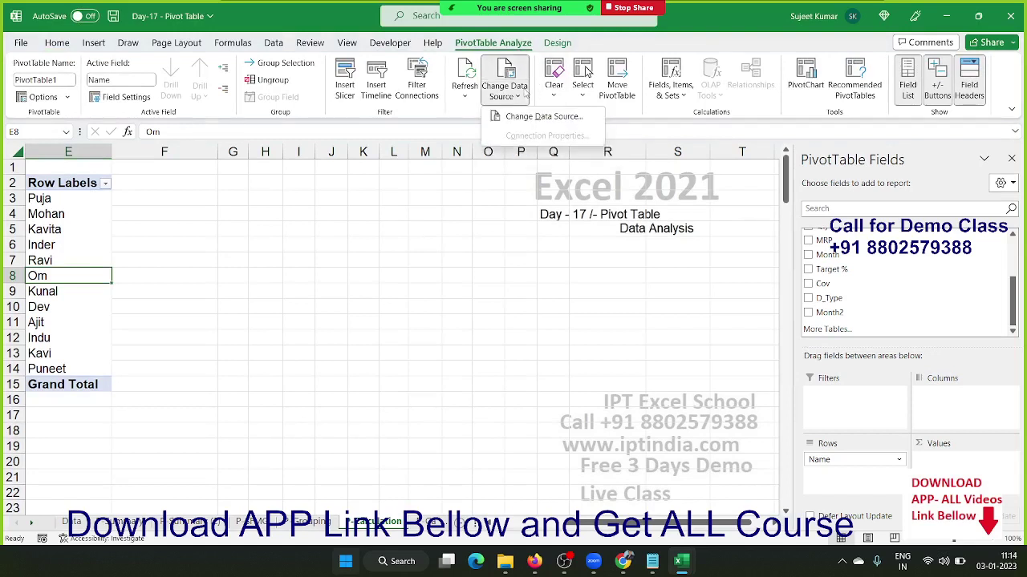
{"action": "left_click", "coordinate": [543, 116]}
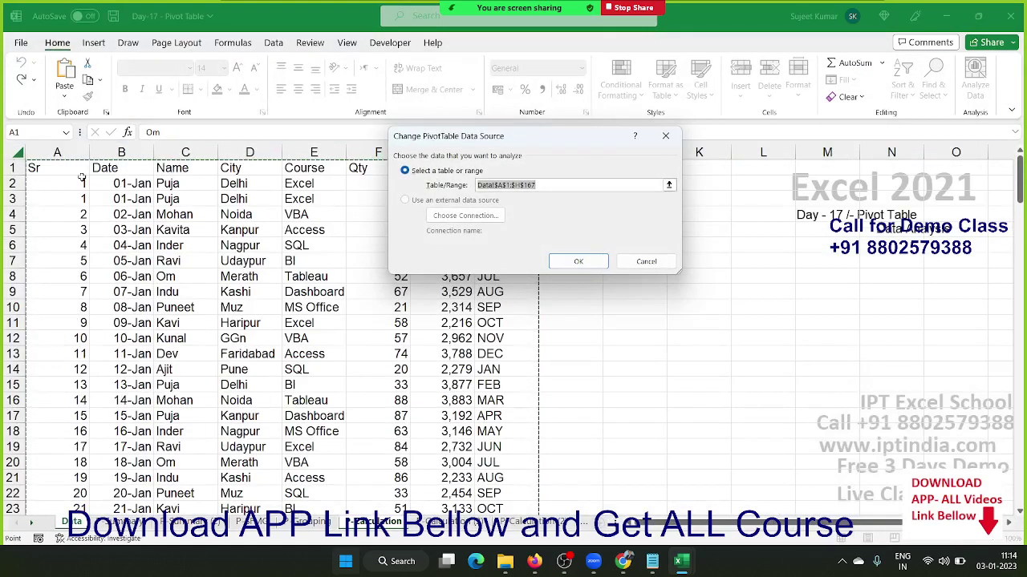
{"action": "left_click", "coordinate": [57, 173]}
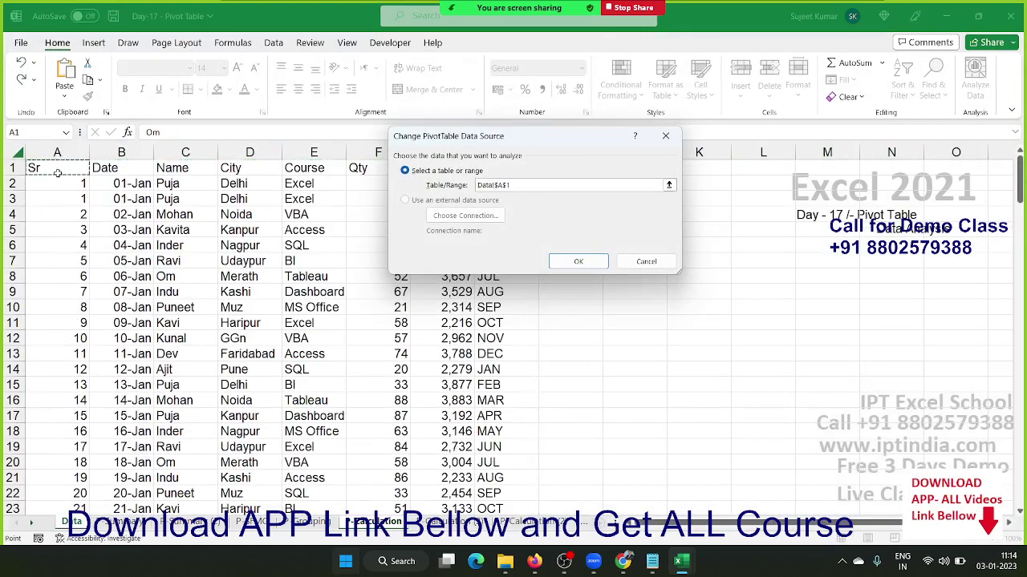
{"action": "key", "text": "ctrl+shift+Right"}
{"action": "key", "text": "ctrl+shift+Down"}
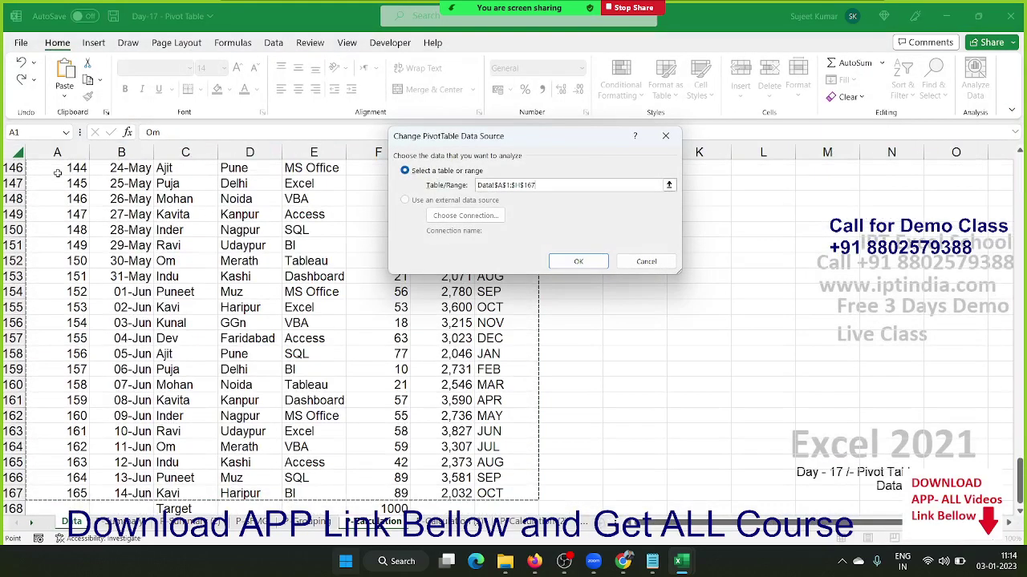
{"action": "key", "text": "shift+Down"}
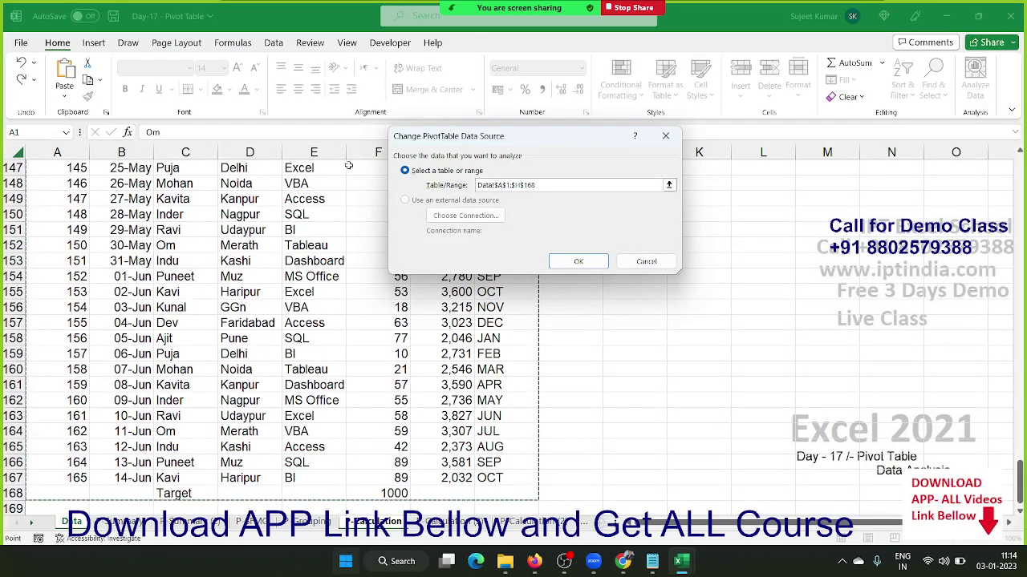
{"action": "left_click", "coordinate": [600, 265]}
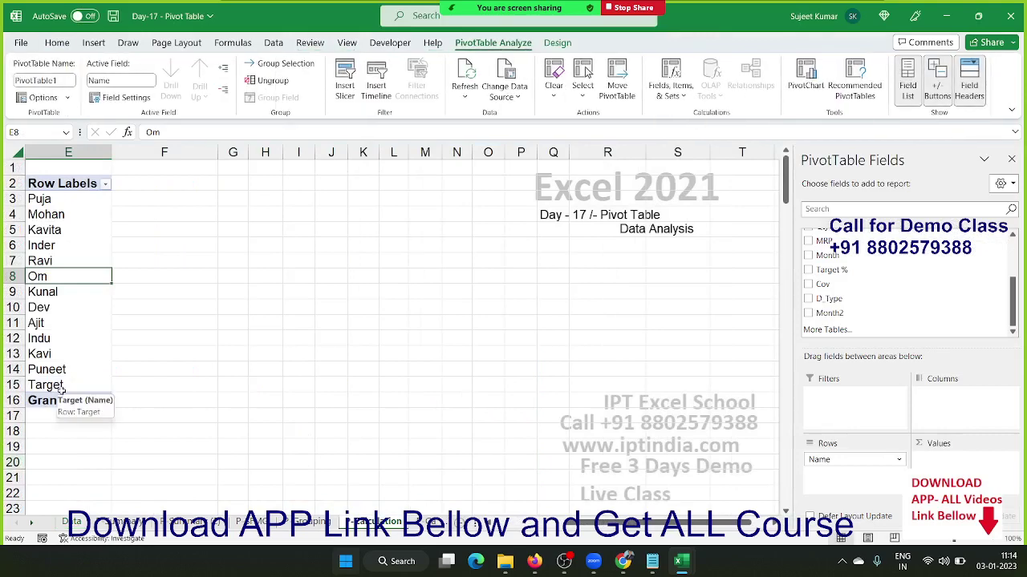
Add Qty to Values, showing Target at 1000 and a Grand Total of 9403
{"action": "scroll", "coordinate": [866, 307], "scroll_direction": "up", "scroll_amount": 3}
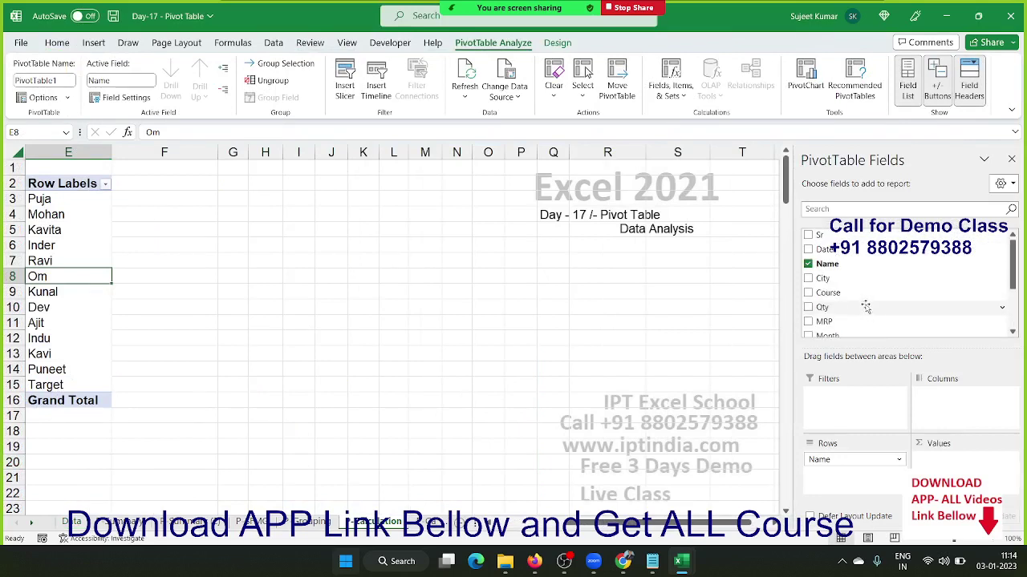
{"action": "mouse_move", "coordinate": [866, 307]}
{"action": "left_mouse_down"}
{"action": "mouse_move", "coordinate": [980, 464]}
{"action": "mouse_move", "coordinate": [966, 459]}
{"action": "left_mouse_up"}
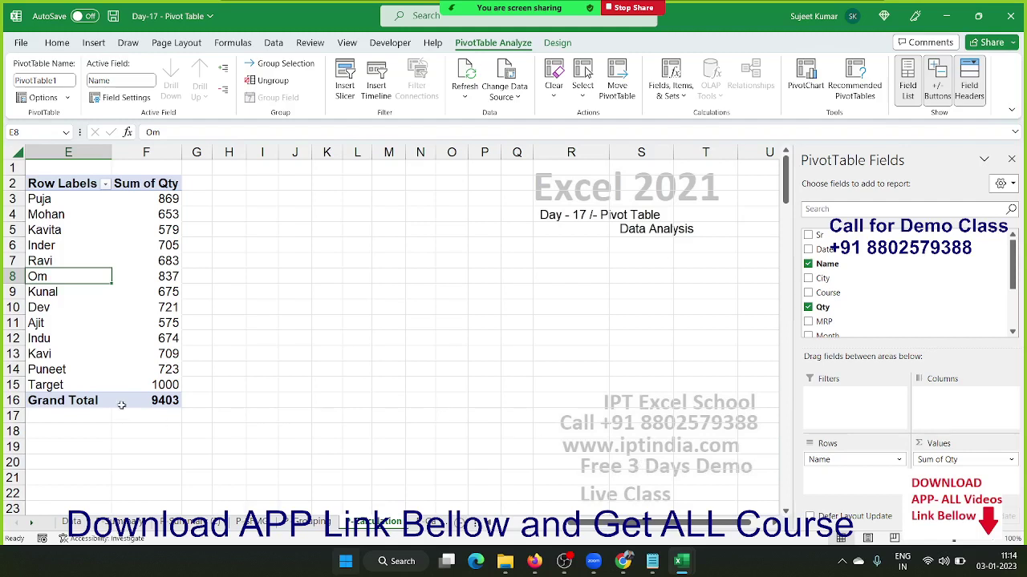
{"action": "left_click", "coordinate": [160, 389]}
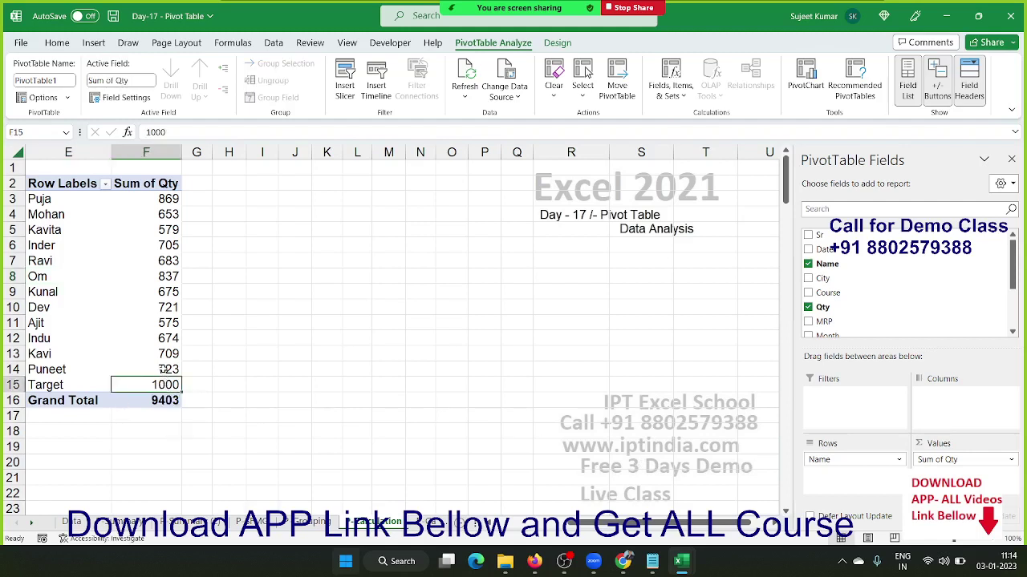
{"action": "mouse_move", "coordinate": [160, 371]}
{"action": "left_mouse_down"}
{"action": "mouse_move", "coordinate": [121, 257]}
{"action": "mouse_move", "coordinate": [117, 201]}
{"action": "left_mouse_up"}
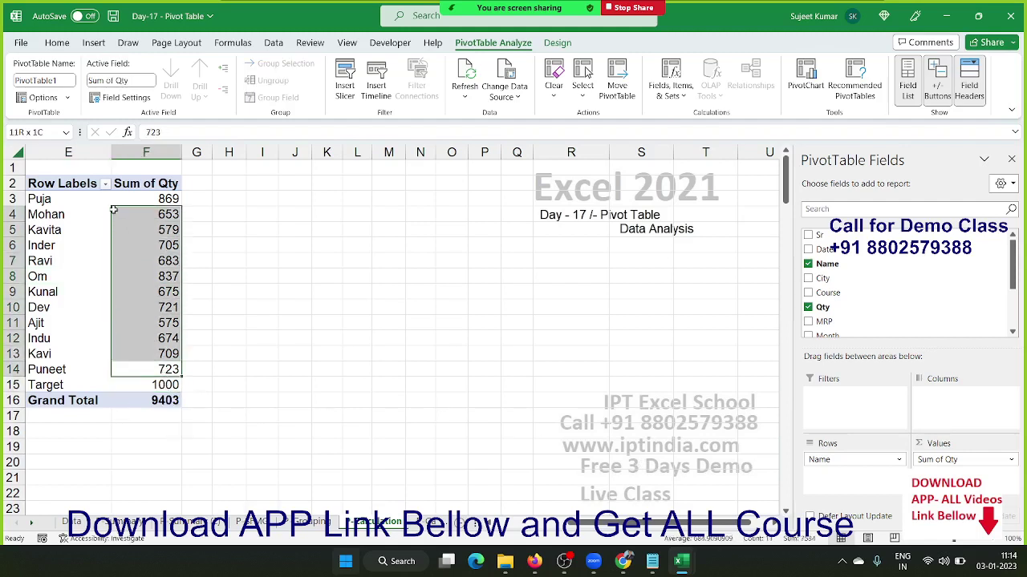
Show Sum of Qty as % Of base field Name, base item Target, e.g. Puja 86.90%
{"action": "left_click", "coordinate": [935, 459]}
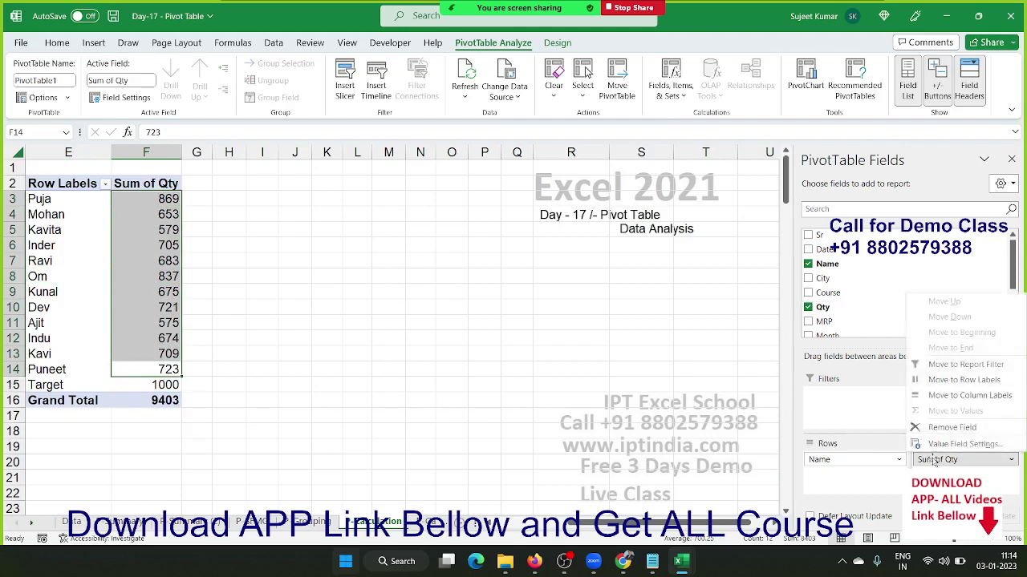
{"action": "left_click", "coordinate": [954, 443]}
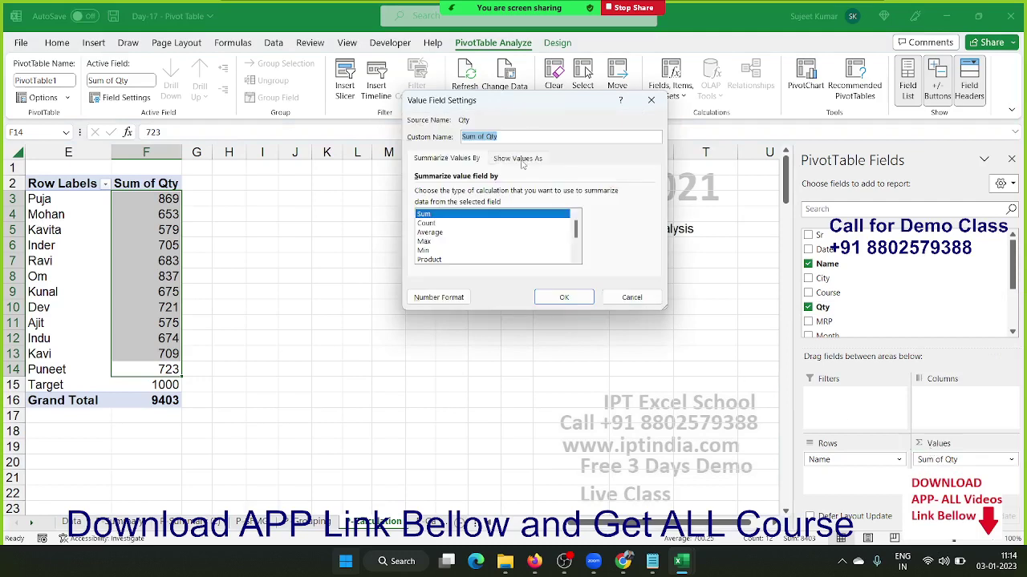
{"action": "left_click", "coordinate": [519, 159]}
{"action": "left_click", "coordinate": [501, 195]}
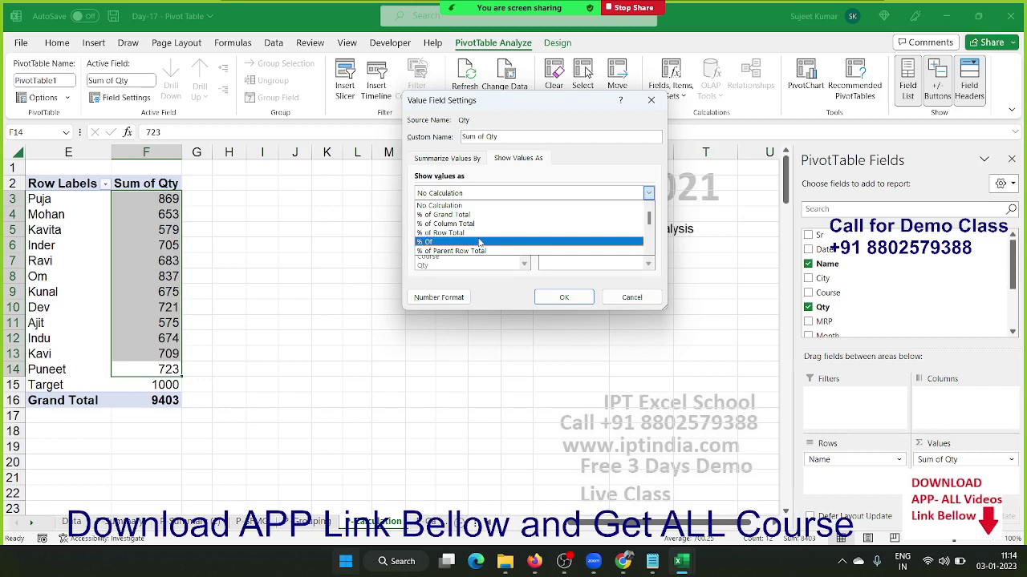
{"action": "left_click", "coordinate": [480, 242]}
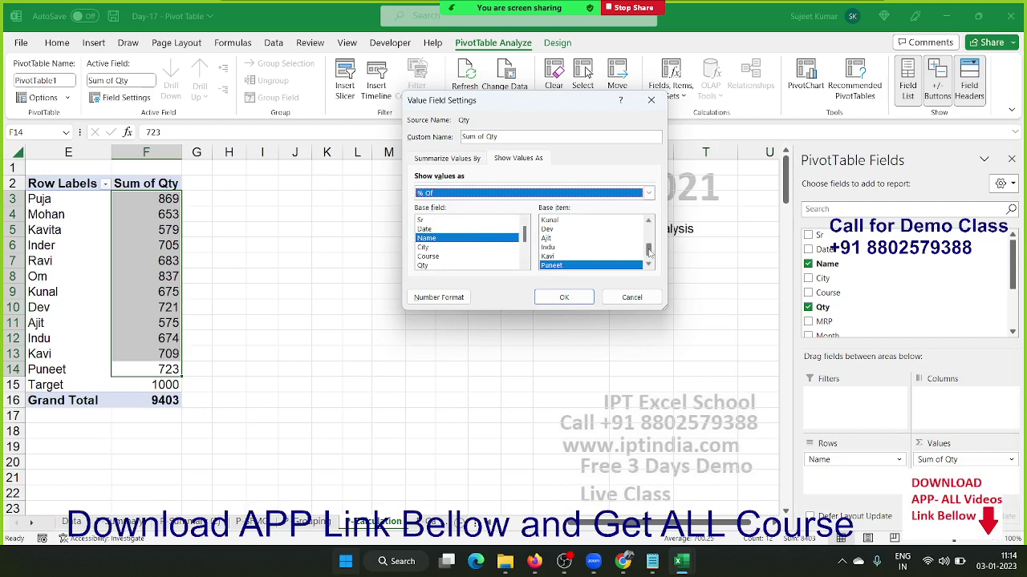
{"action": "scroll", "coordinate": [641, 252], "scroll_direction": "down", "scroll_amount": 1}
{"action": "left_click", "coordinate": [619, 265]}
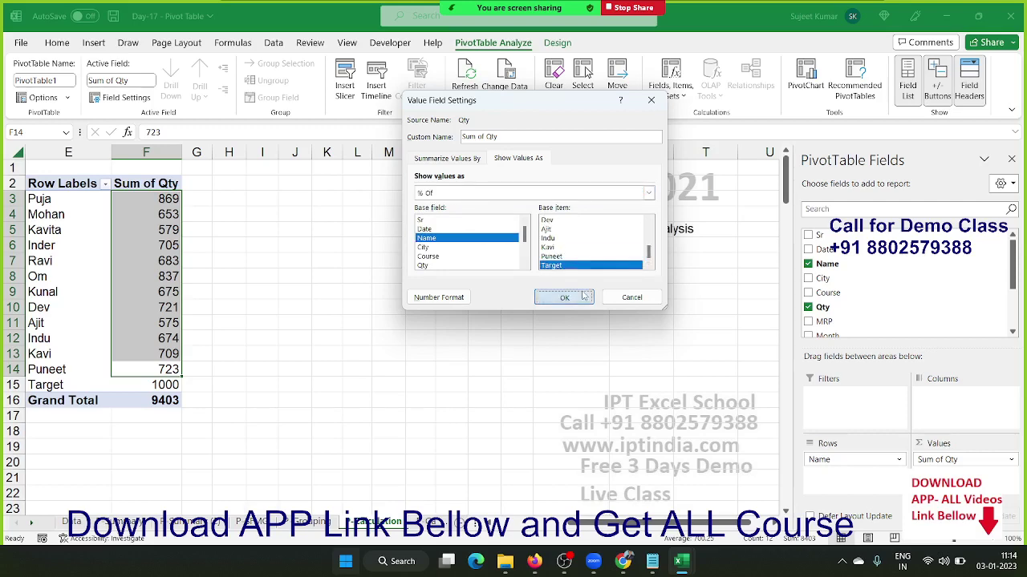
{"action": "left_click", "coordinate": [585, 293]}
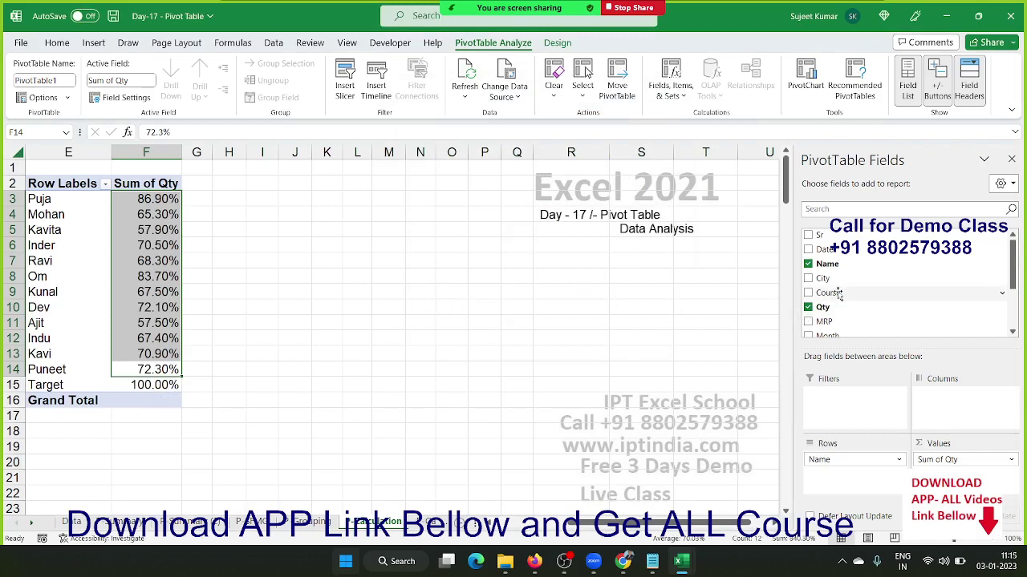
Add Qty to Values again so Sum of Qty2 shows raw quantities beside the Target percentages
{"action": "left_click_drag", "start_coordinate": [827, 307], "coordinate": [957, 465]}
{"action": "left_click_drag", "start_coordinate": [954, 464], "coordinate": [939, 454]}
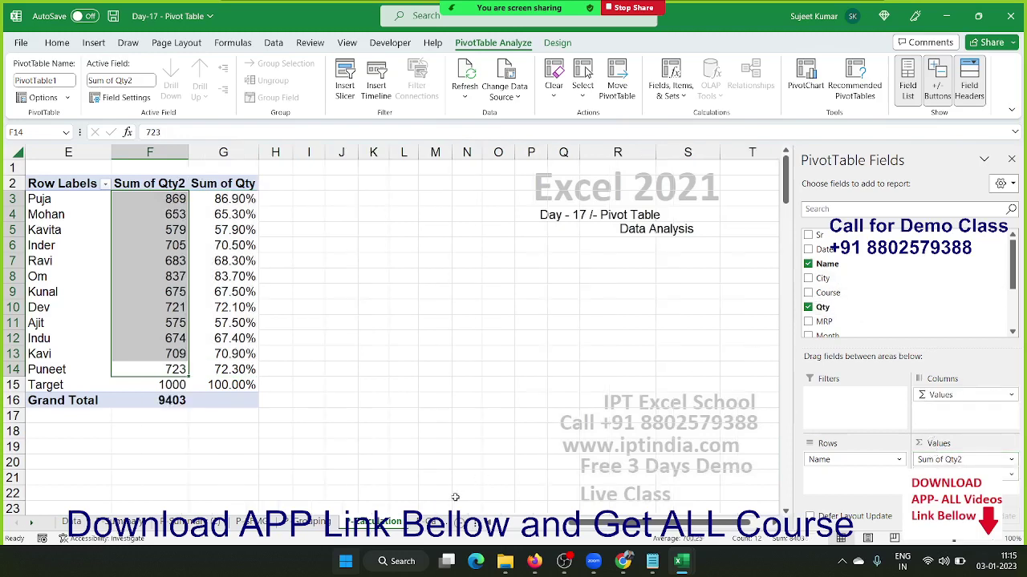
{"action": "left_click", "coordinate": [426, 519]}
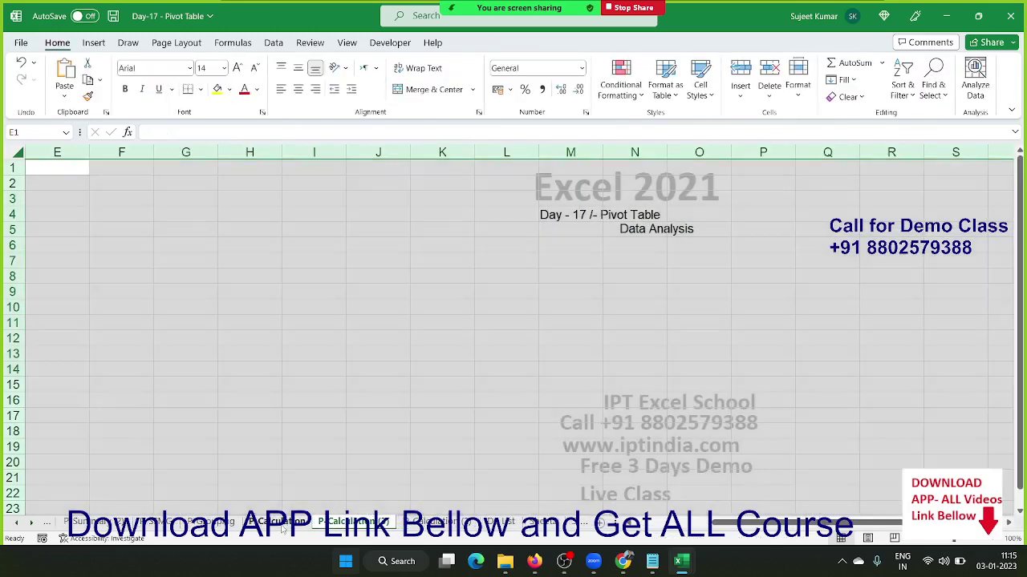
{"action": "left_click", "coordinate": [280, 523]}
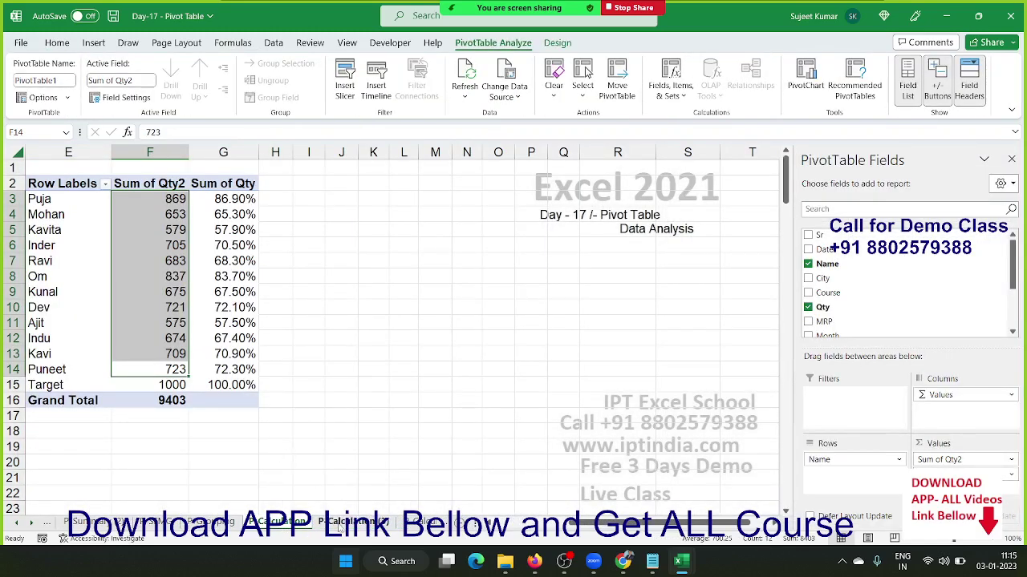
Insert a PivotTable from Data!$A$1:$H$168 at cell E1 of the P-Calculation (3) sheet
{"action": "left_click", "coordinate": [20, 523]}
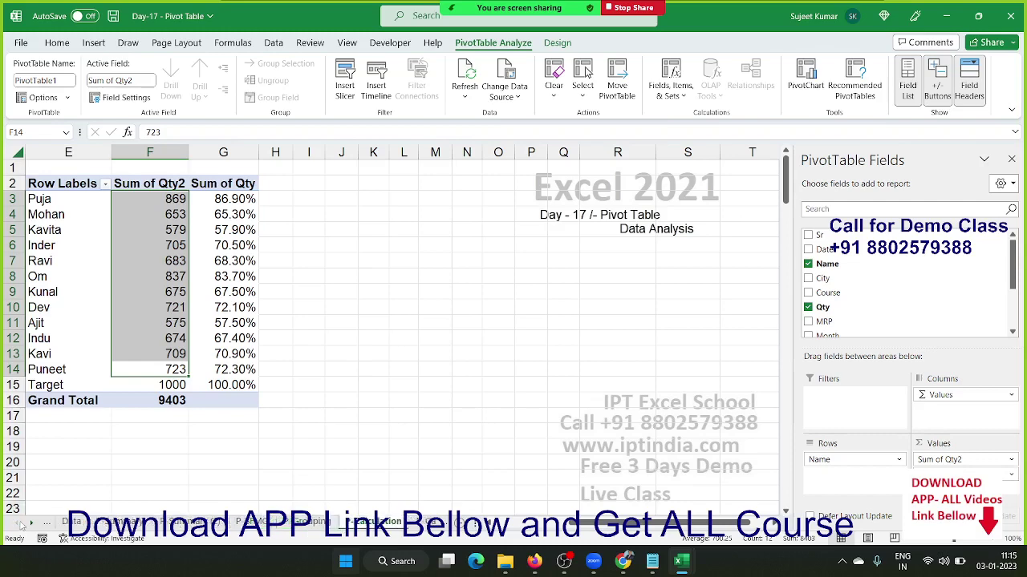
{"action": "left_click", "coordinate": [74, 522]}
{"action": "left_click", "coordinate": [138, 266]}
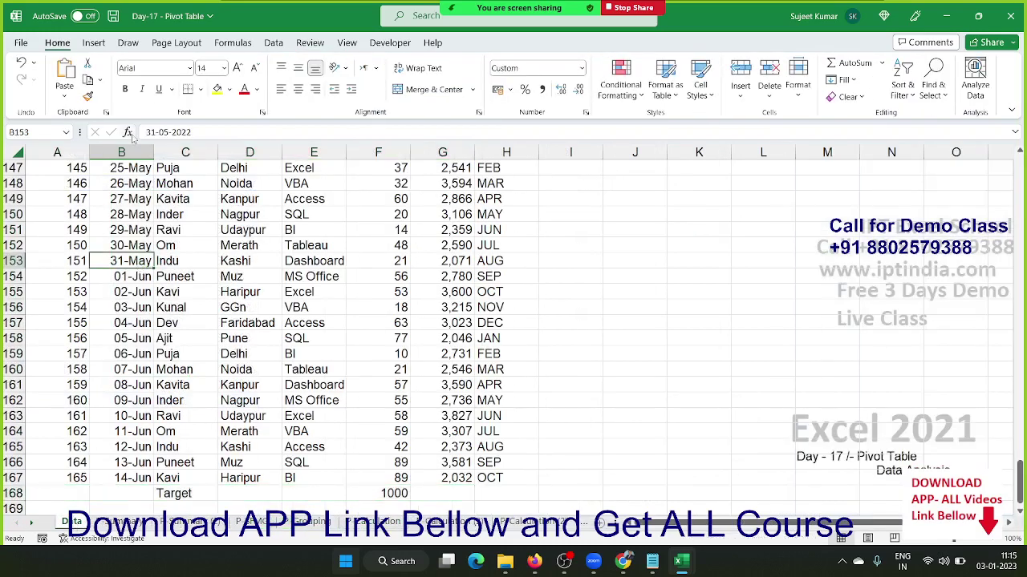
{"action": "left_click", "coordinate": [105, 43]}
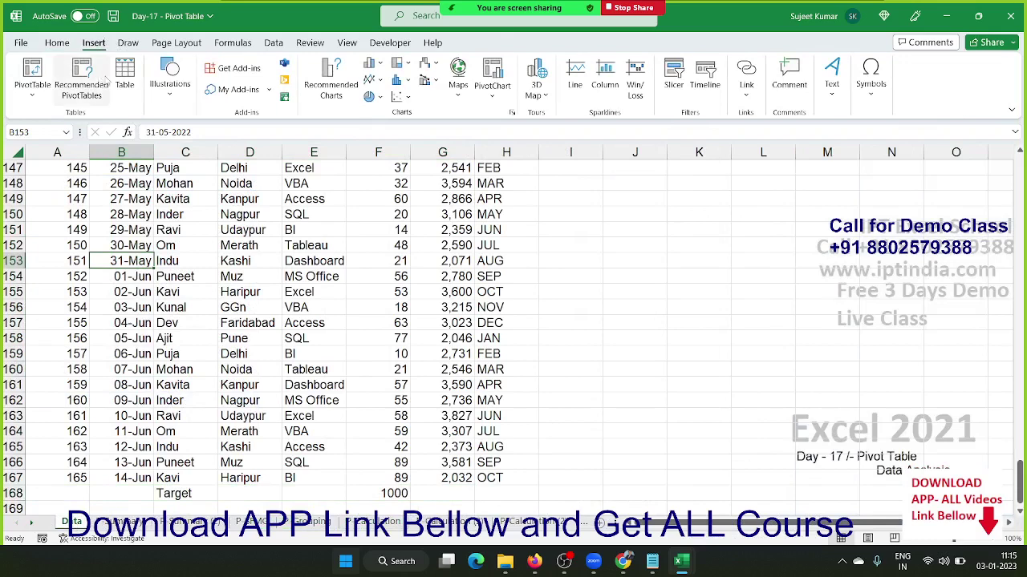
{"action": "left_click", "coordinate": [32, 76]}
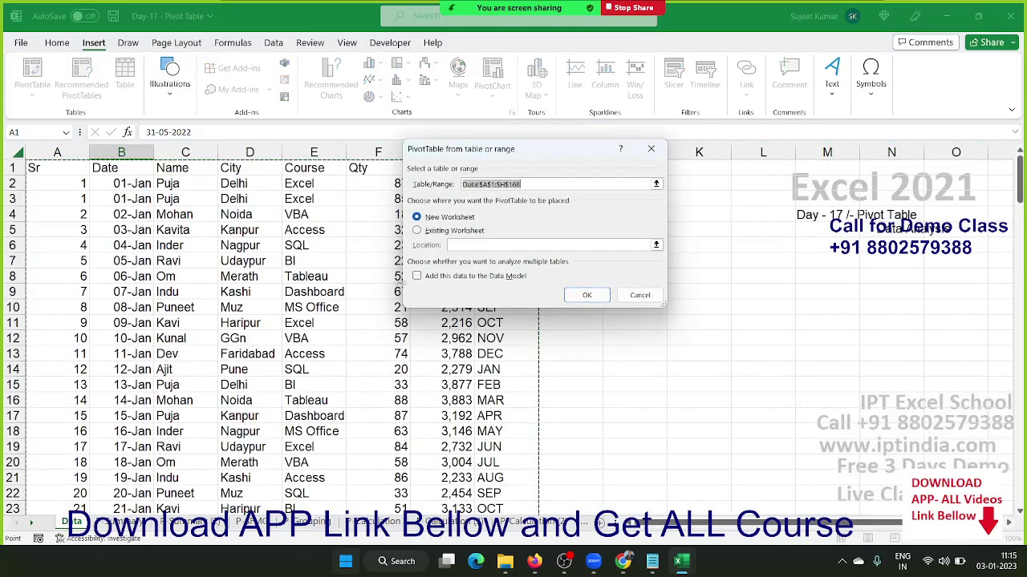
{"action": "left_click", "coordinate": [459, 233]}
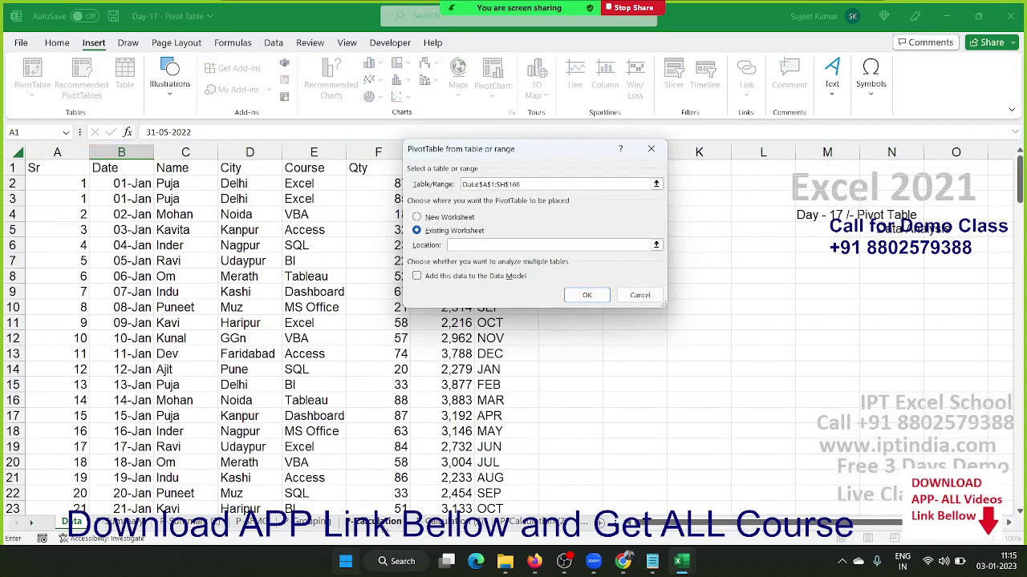
{"action": "left_click", "coordinate": [447, 522]}
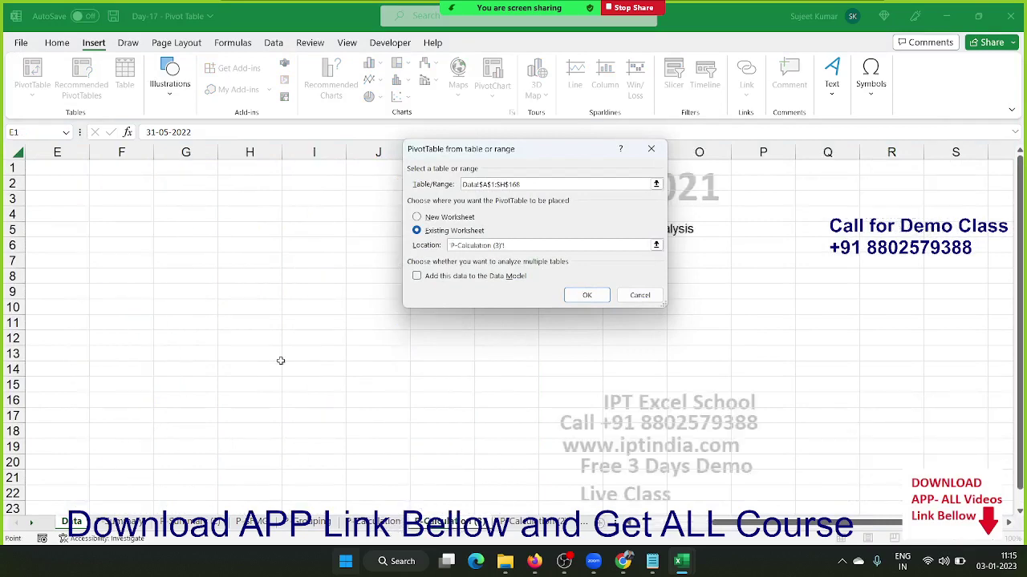
{"action": "left_click", "coordinate": [56, 167]}
{"action": "left_click", "coordinate": [586, 295]}
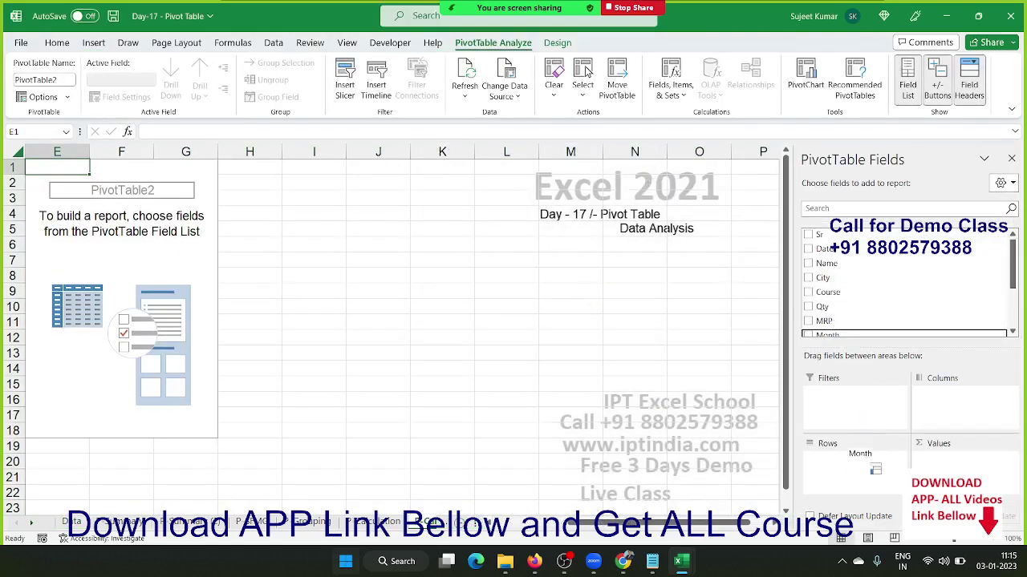
Put Month in Rows and sum Qty for each month, JAN to DEC, totalling 9403
{"action": "left_click_drag", "start_coordinate": [829, 335], "coordinate": [851, 464]}
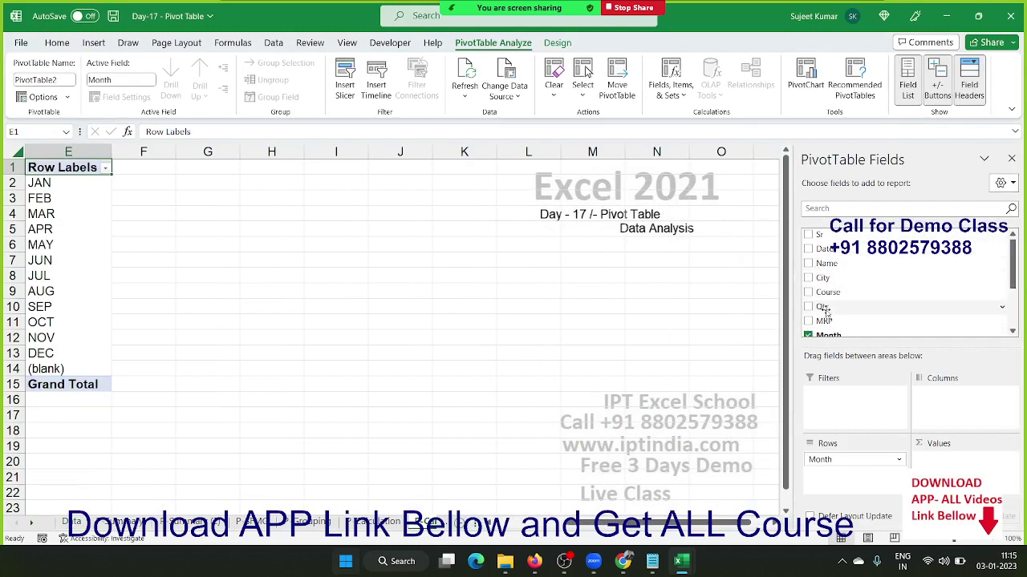
{"action": "left_click_drag", "start_coordinate": [822, 307], "coordinate": [932, 465]}
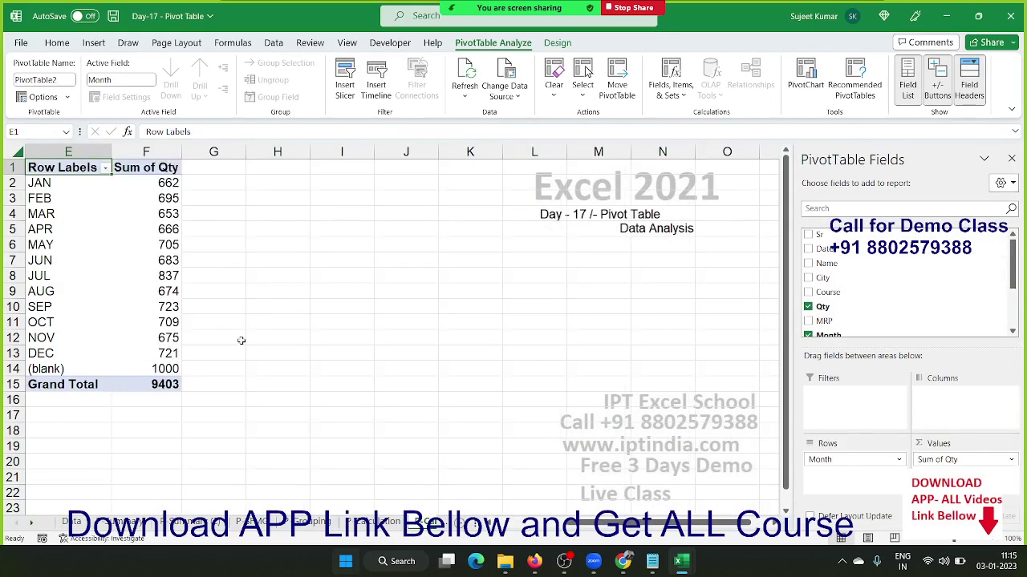
{"action": "mouse_move", "coordinate": [160, 193]}
{"action": "left_click", "coordinate": [170, 188]}
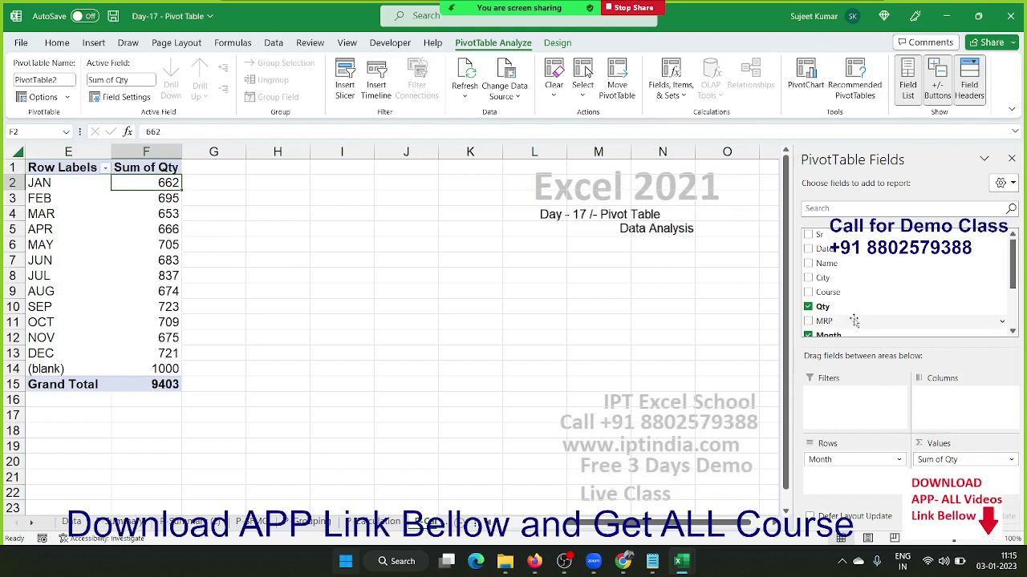
Add Qty again as Sum of Qty2 and show it as a Running Total In Month
{"action": "left_click_drag", "start_coordinate": [850, 310], "coordinate": [940, 465]}
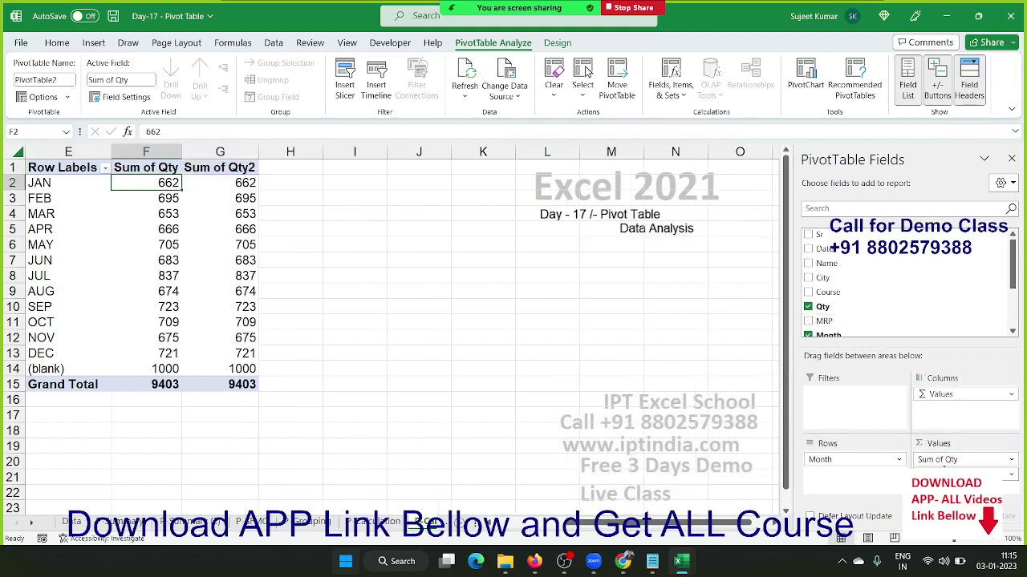
{"action": "left_click", "coordinate": [940, 461]}
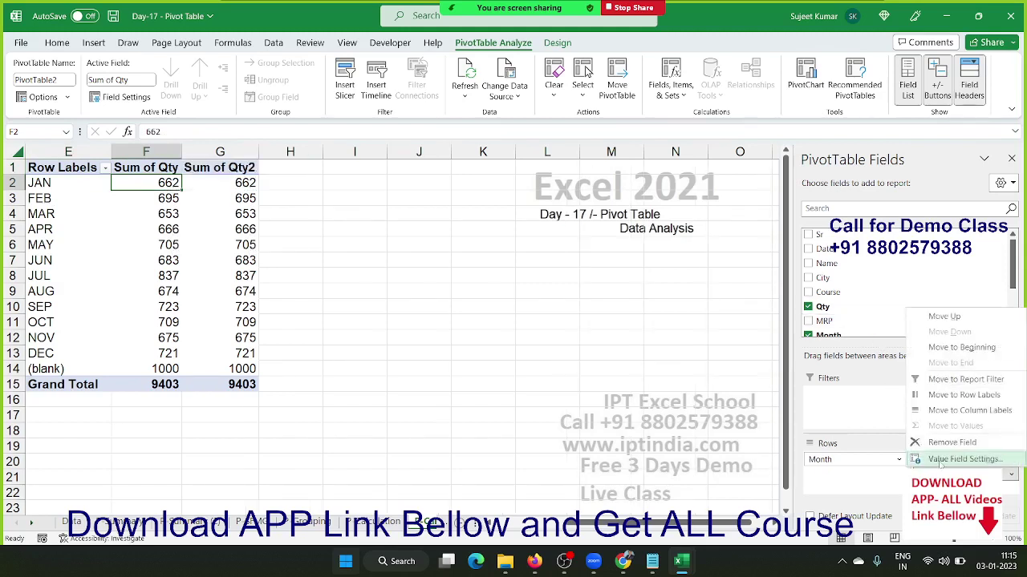
{"action": "left_click", "coordinate": [963, 458]}
{"action": "left_click", "coordinate": [504, 160]}
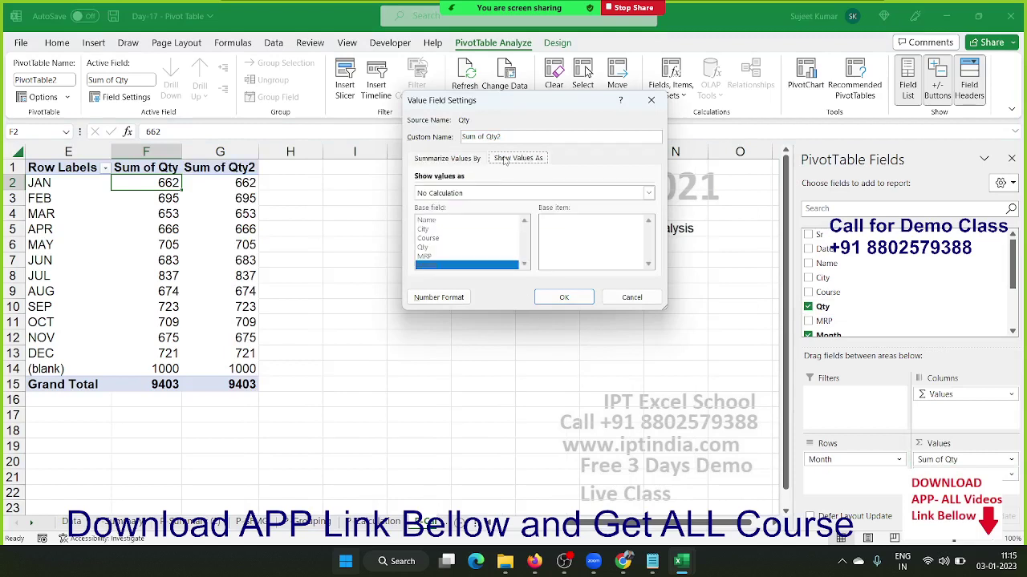
{"action": "left_click", "coordinate": [471, 194]}
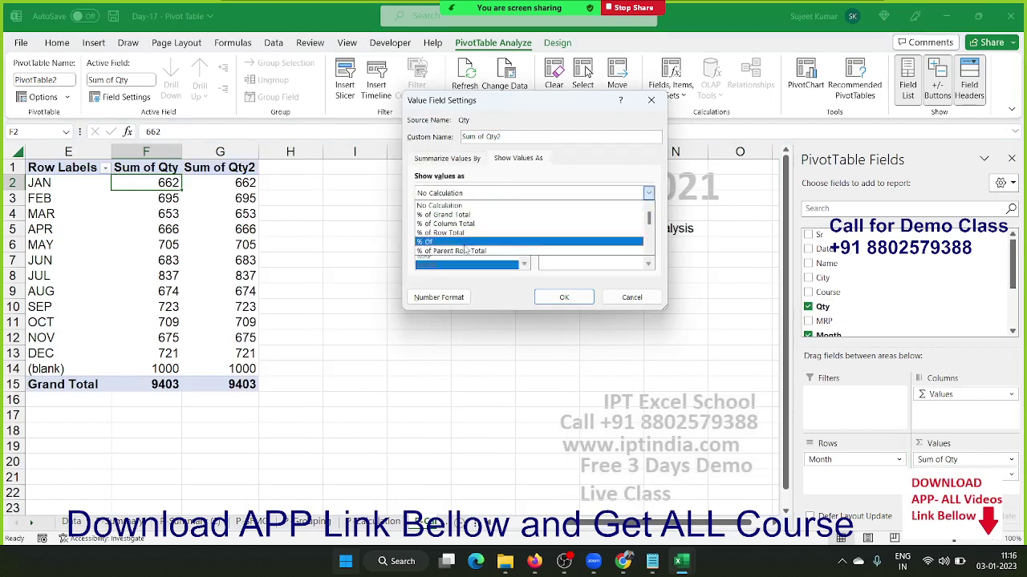
{"action": "scroll", "coordinate": [466, 253], "scroll_direction": "down", "scroll_amount": 2}
{"action": "scroll", "coordinate": [466, 253], "scroll_direction": "down", "scroll_amount": 1}
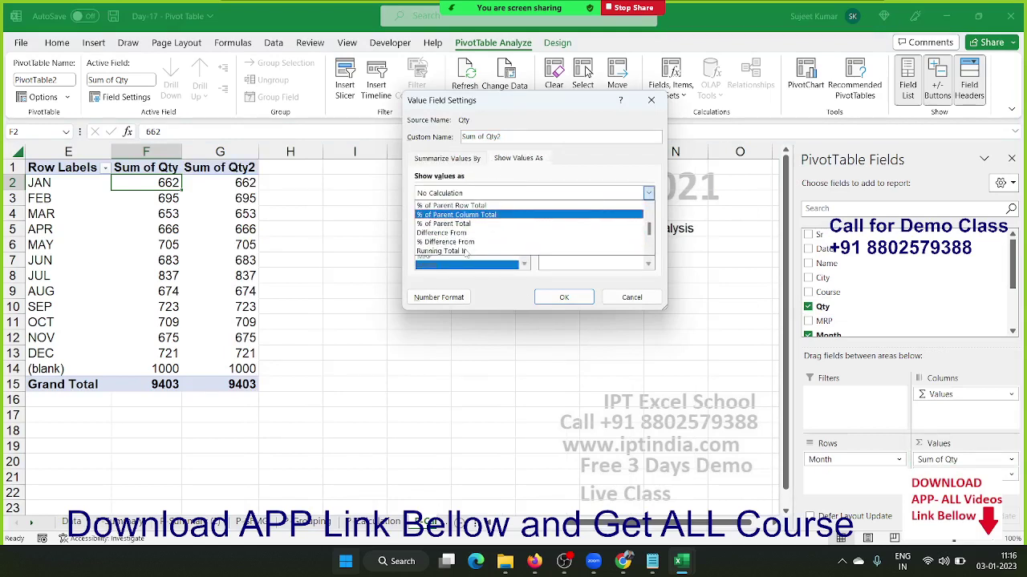
{"action": "key", "text": "Return"}
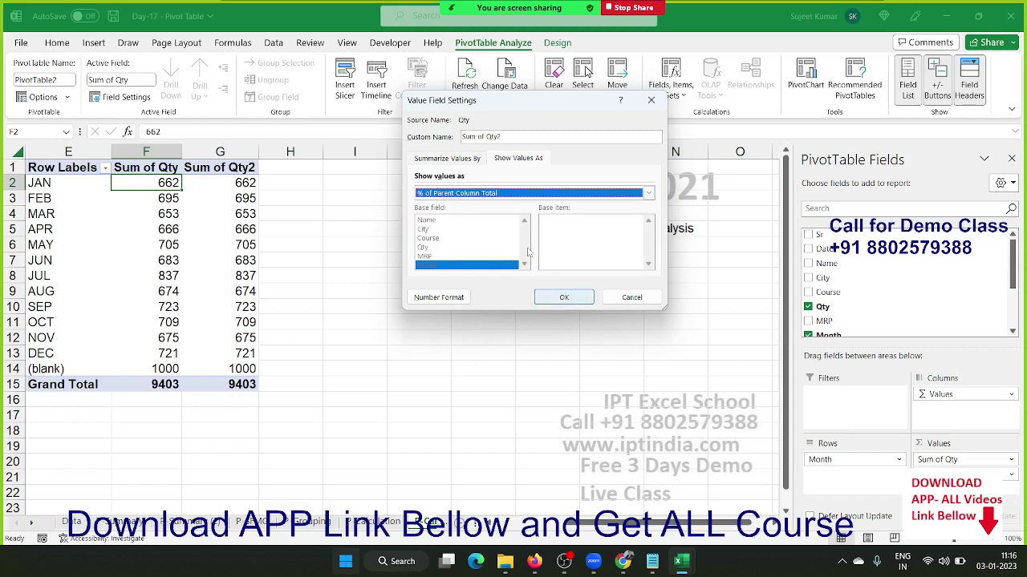
{"action": "key", "text": "alt+Down"}
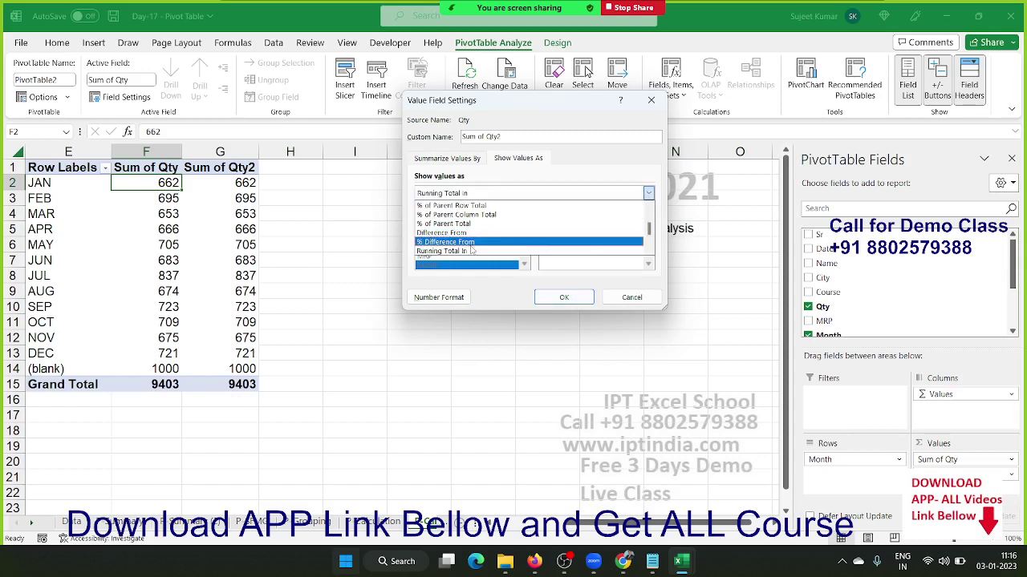
{"action": "left_click", "coordinate": [470, 252]}
{"action": "left_click", "coordinate": [551, 297]}
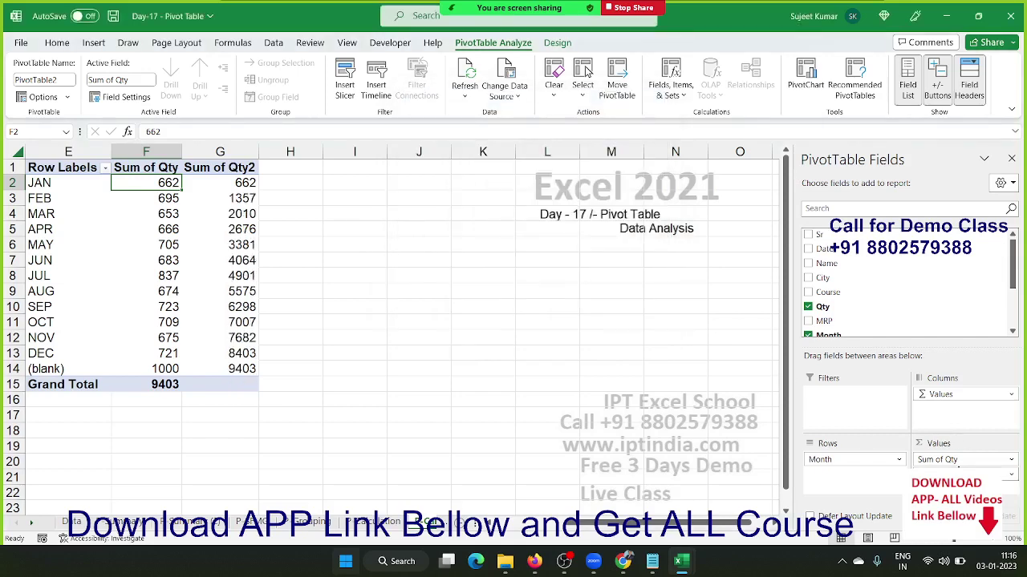
Recheck the Show Values As setting of Sum of Qty2 and close it unchanged
{"action": "left_click", "coordinate": [966, 459]}
{"action": "left_click", "coordinate": [942, 453]}
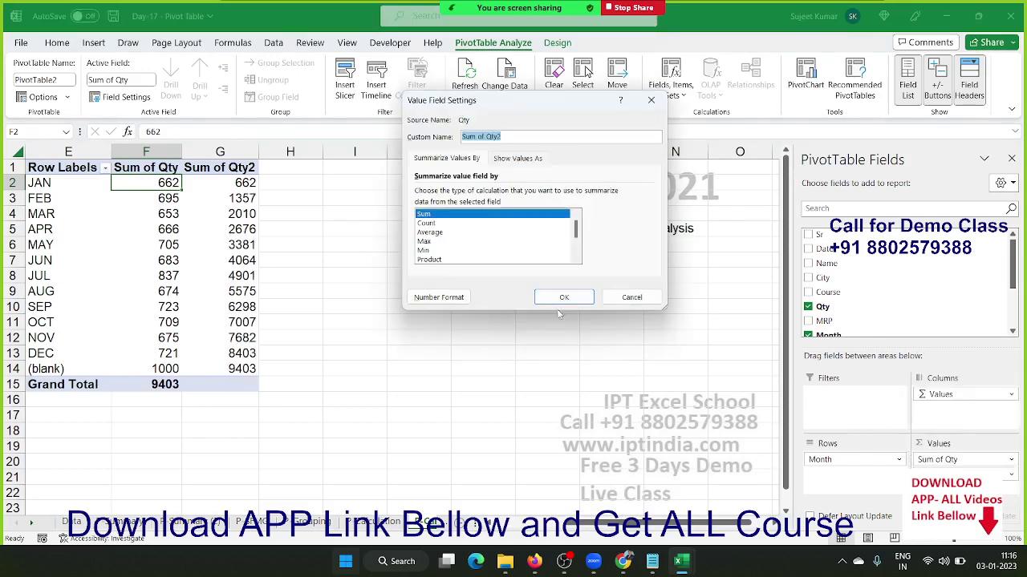
{"action": "left_click", "coordinate": [516, 158]}
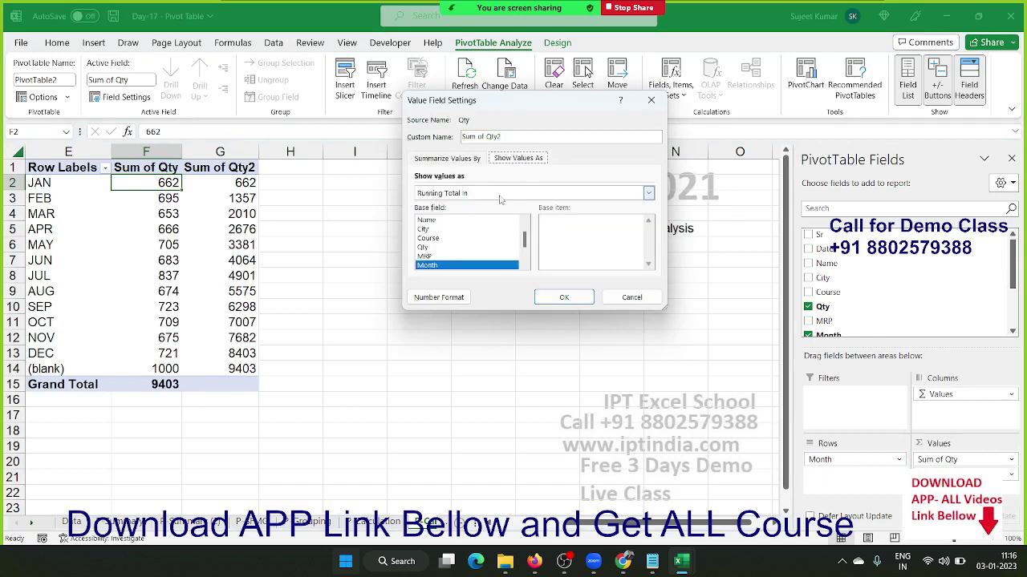
{"action": "left_click", "coordinate": [498, 196]}
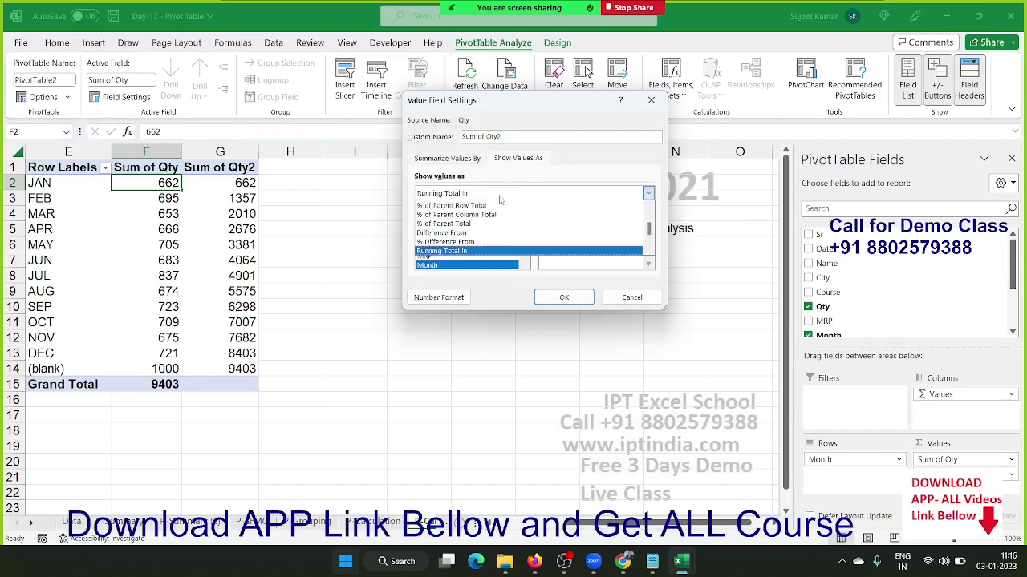
{"action": "left_click", "coordinate": [631, 297]}
{"action": "left_click", "coordinate": [345, 292]}
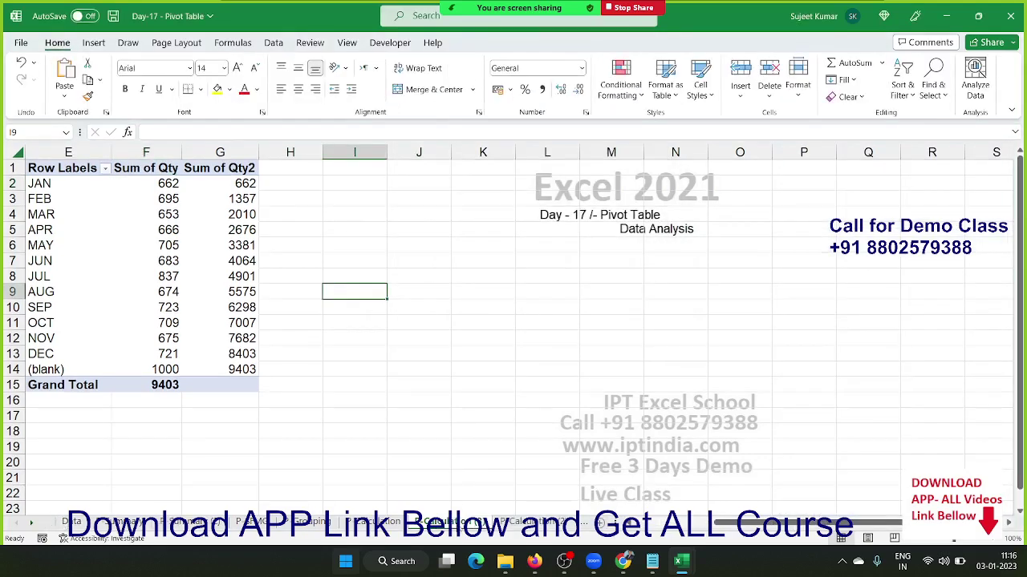
On the Data sheet, select the Qty and MRP column headers
{"action": "left_click", "coordinate": [80, 526]}
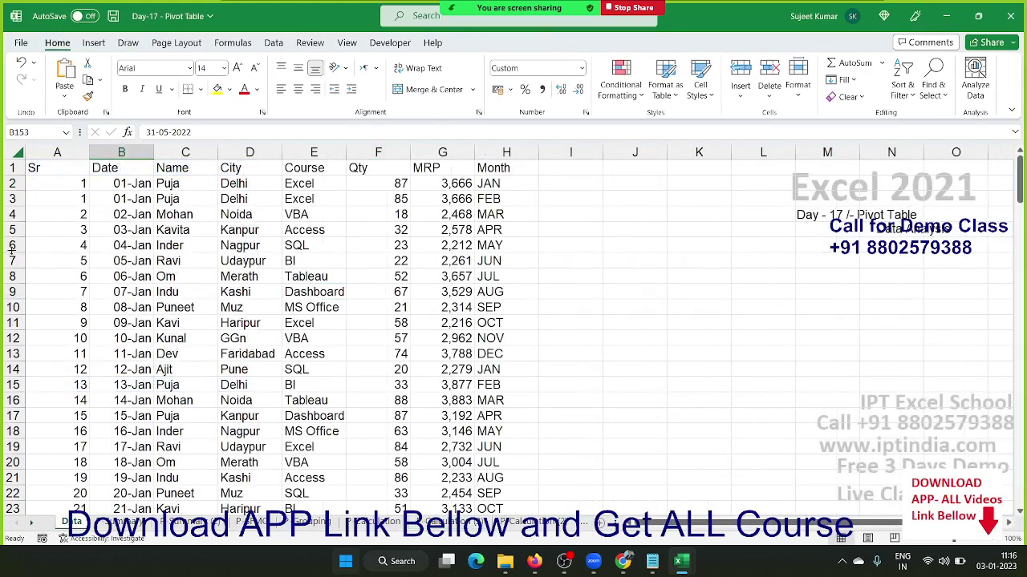
{"action": "left_click_drag", "start_coordinate": [378, 151], "coordinate": [413, 153]}
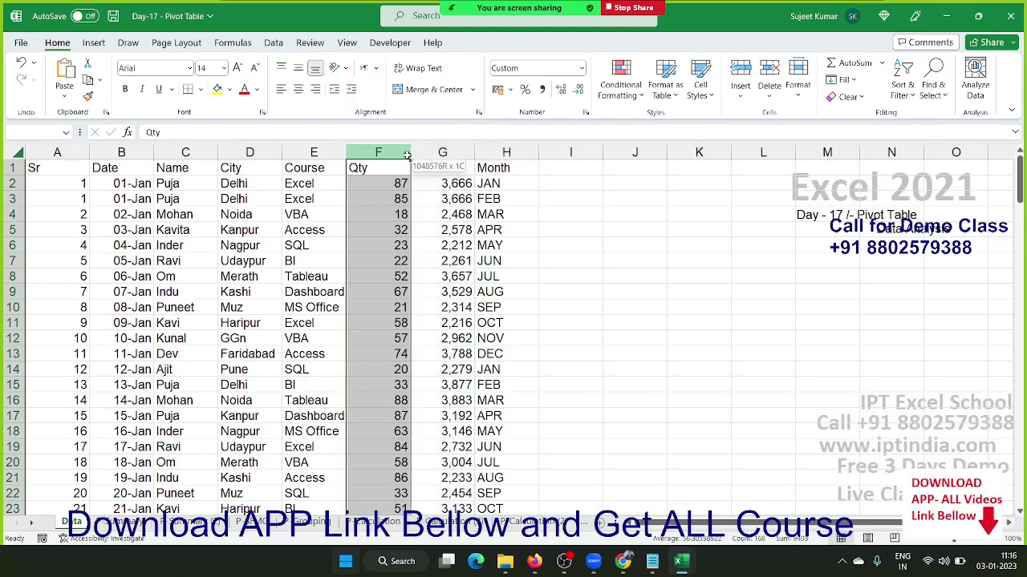
{"action": "left_click_drag", "start_coordinate": [413, 153], "coordinate": [394, 161]}
{"action": "left_click", "coordinate": [464, 152]}
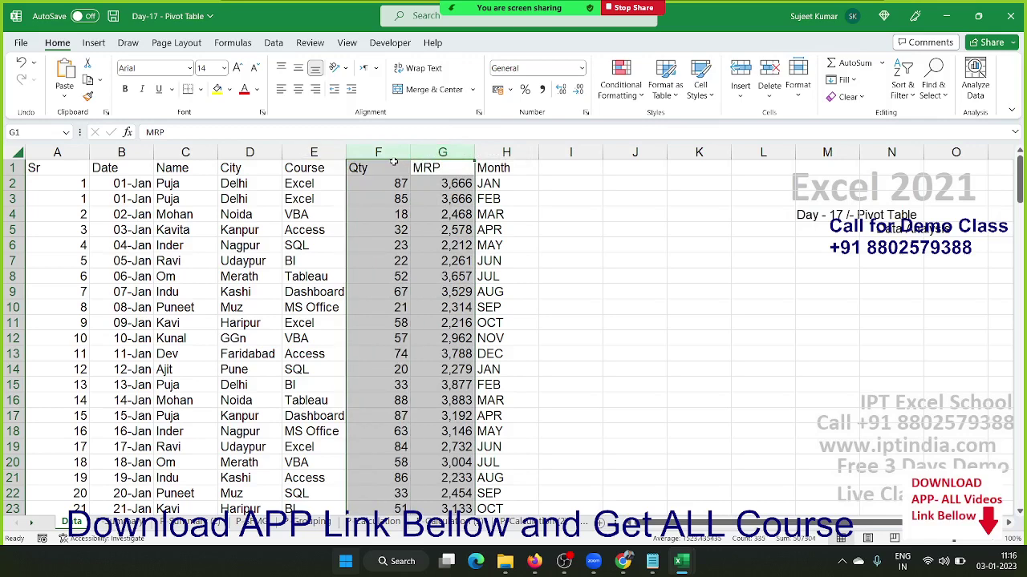
{"action": "left_click_drag", "start_coordinate": [392, 166], "coordinate": [433, 168]}
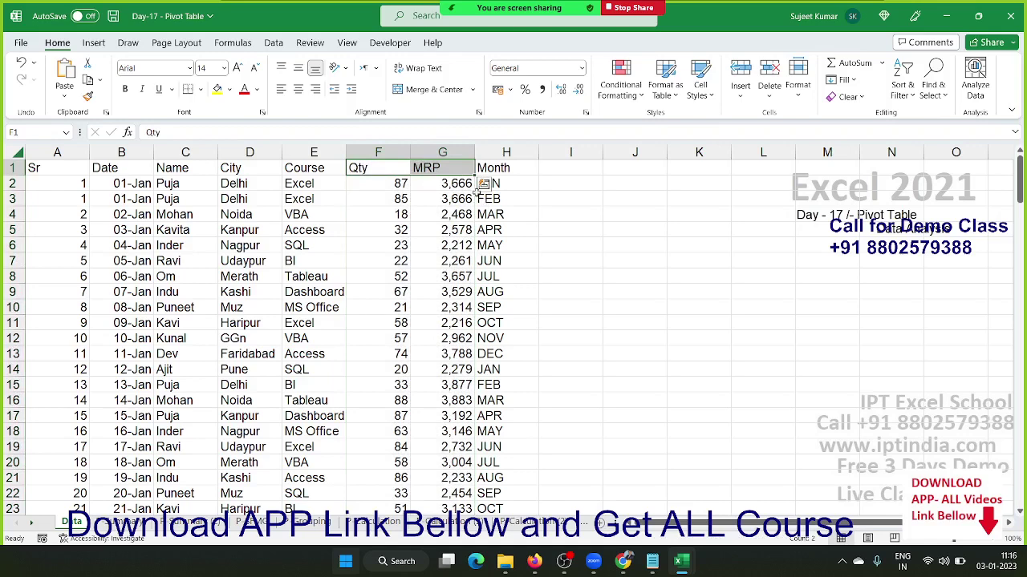
Insert an empty PivotTable from the data range at cell A1 of P-Calculation (2)
{"action": "left_click", "coordinate": [70, 172]}
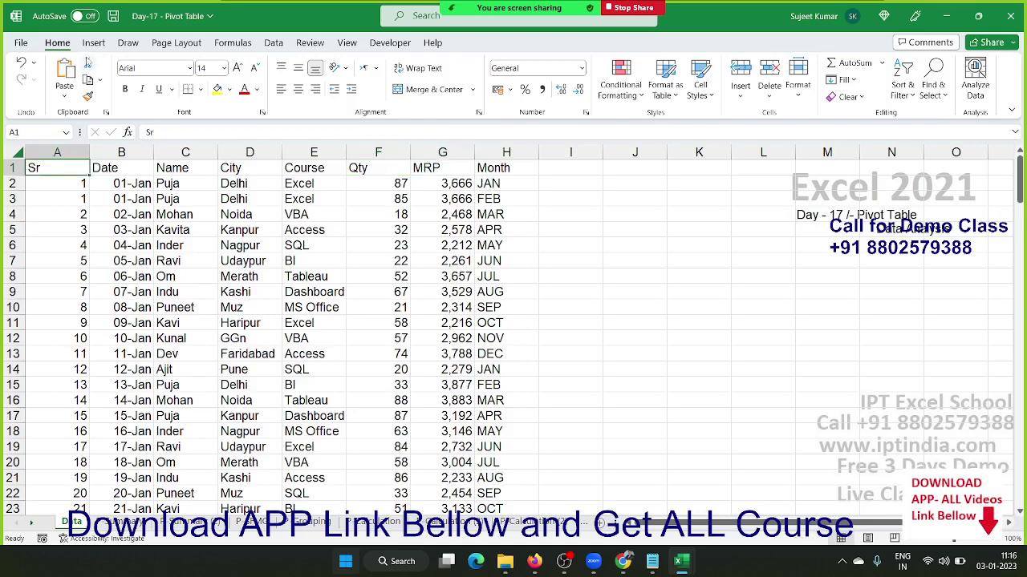
{"action": "left_click", "coordinate": [92, 46]}
{"action": "left_click", "coordinate": [29, 70]}
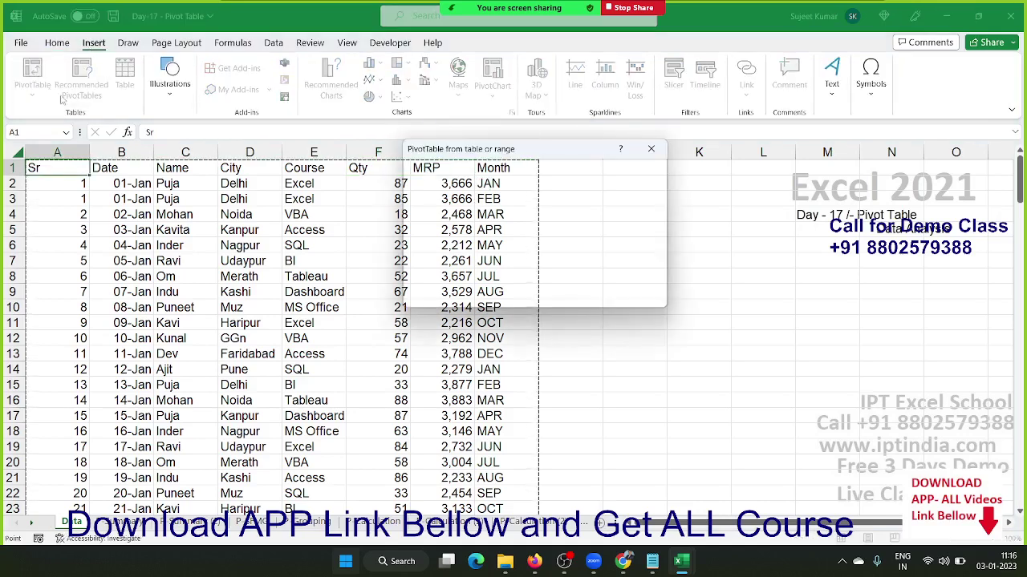
{"action": "left_click", "coordinate": [449, 231]}
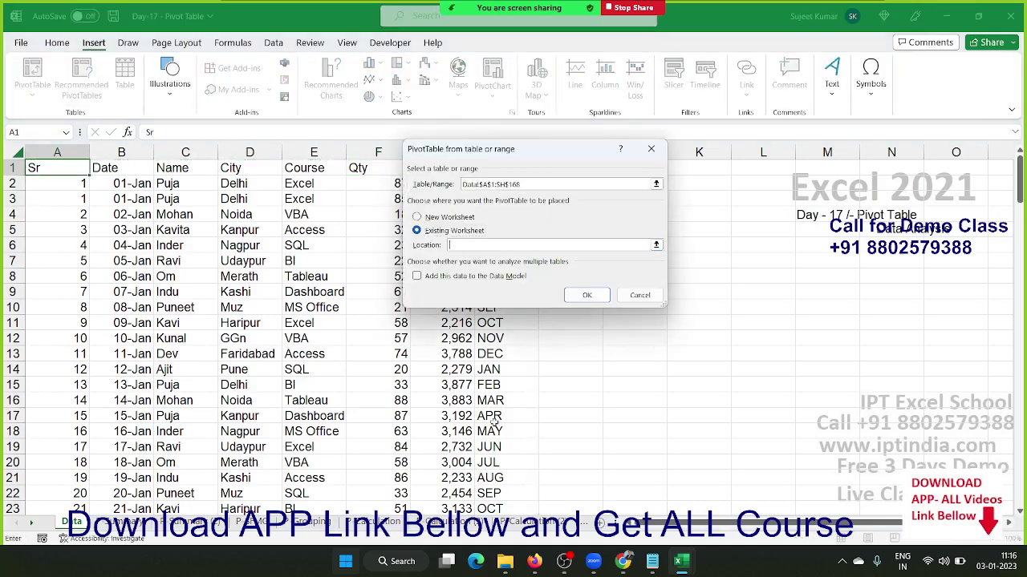
{"action": "left_click", "coordinate": [534, 521]}
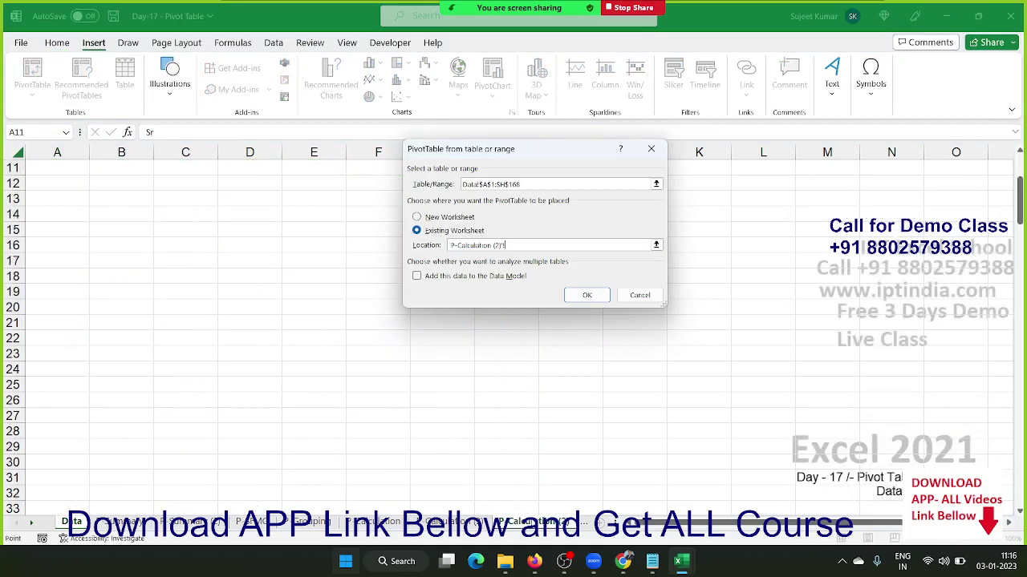
{"action": "left_click", "coordinate": [57, 167]}
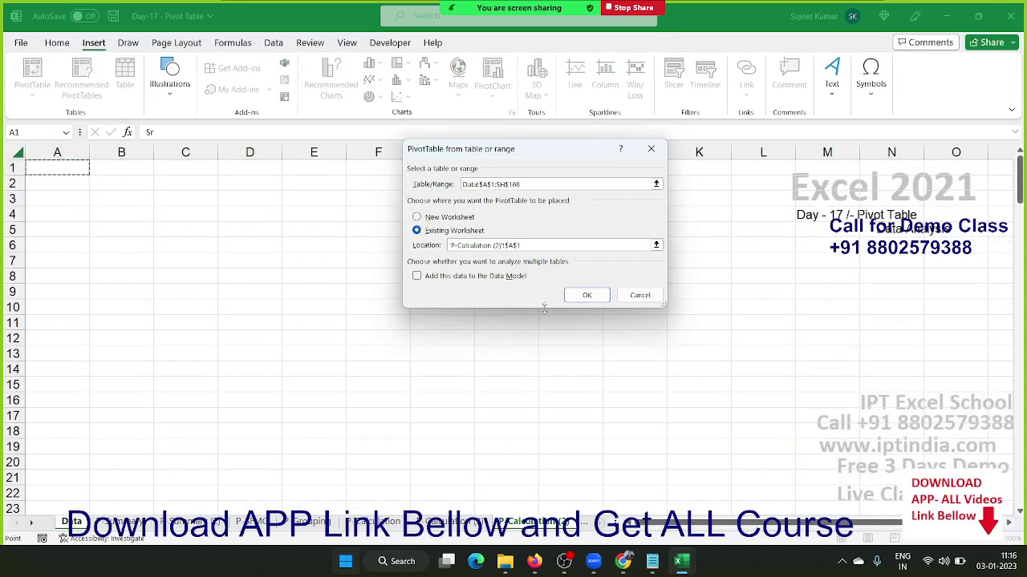
{"action": "left_click", "coordinate": [588, 301]}
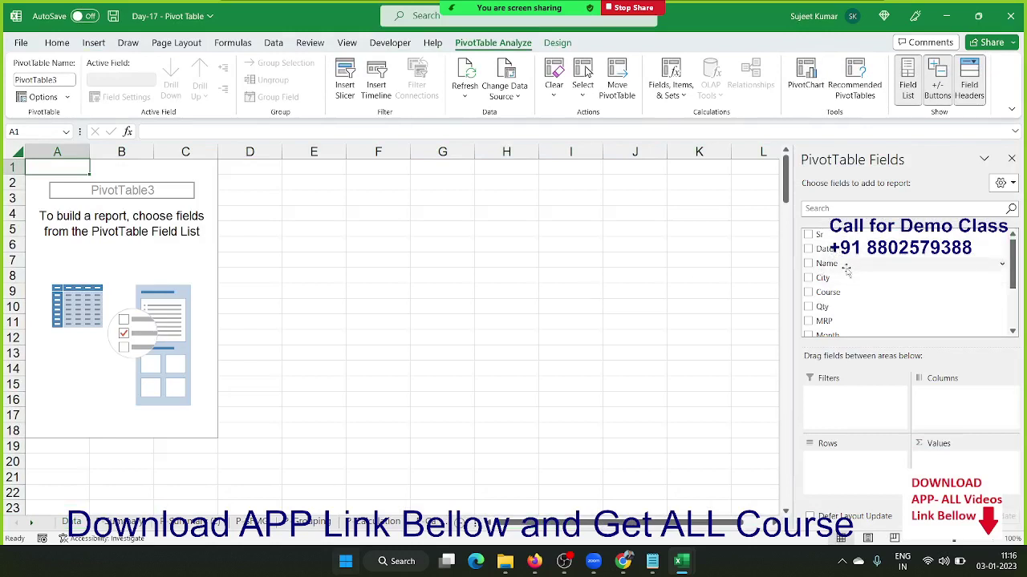
Put Name in Rows with Sum of MRP and Sum of Qty, totalling 497901 and 9403
{"action": "left_click_drag", "start_coordinate": [846, 271], "coordinate": [891, 474]}
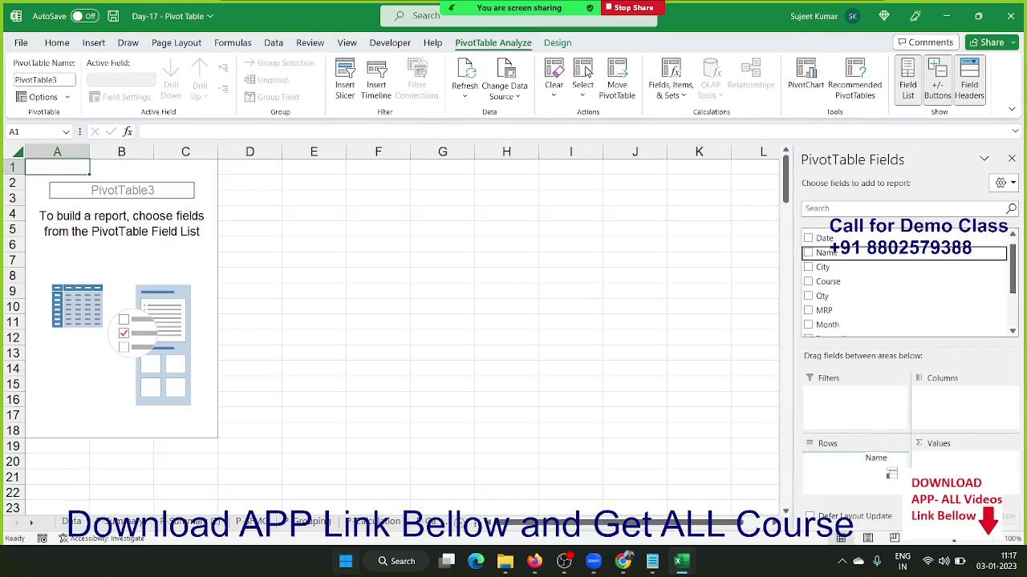
{"action": "left_click_drag", "start_coordinate": [891, 474], "coordinate": [873, 464]}
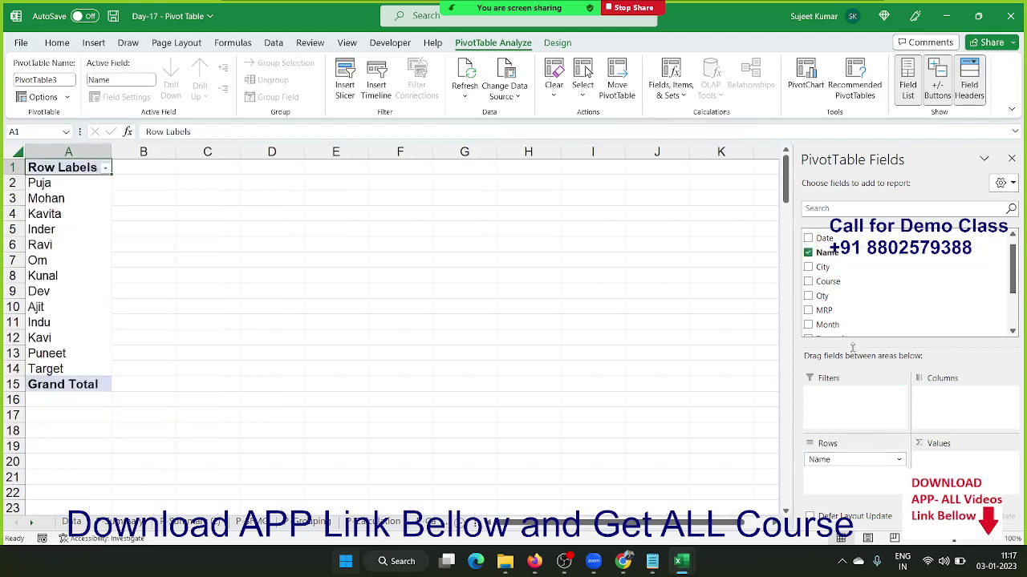
{"action": "scroll", "coordinate": [848, 323], "scroll_direction": "down", "scroll_amount": 2}
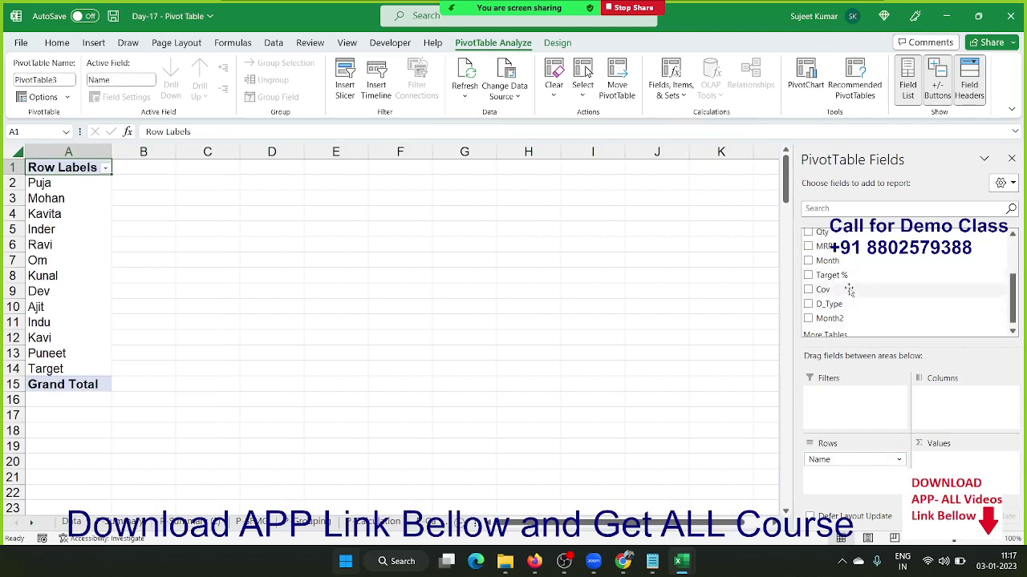
{"action": "left_click", "coordinate": [834, 249]}
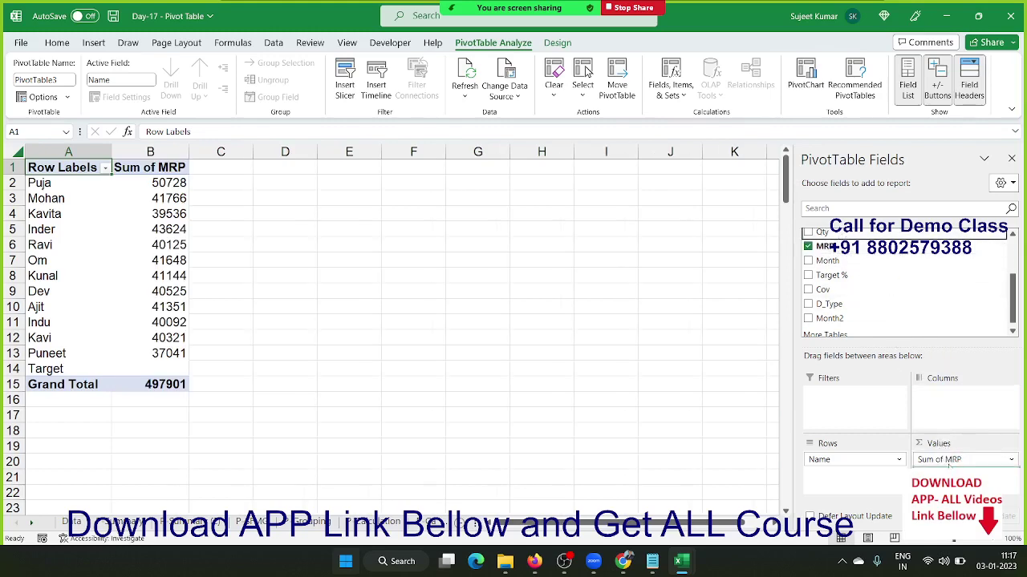
{"action": "left_click_drag", "start_coordinate": [949, 469], "coordinate": [946, 467]}
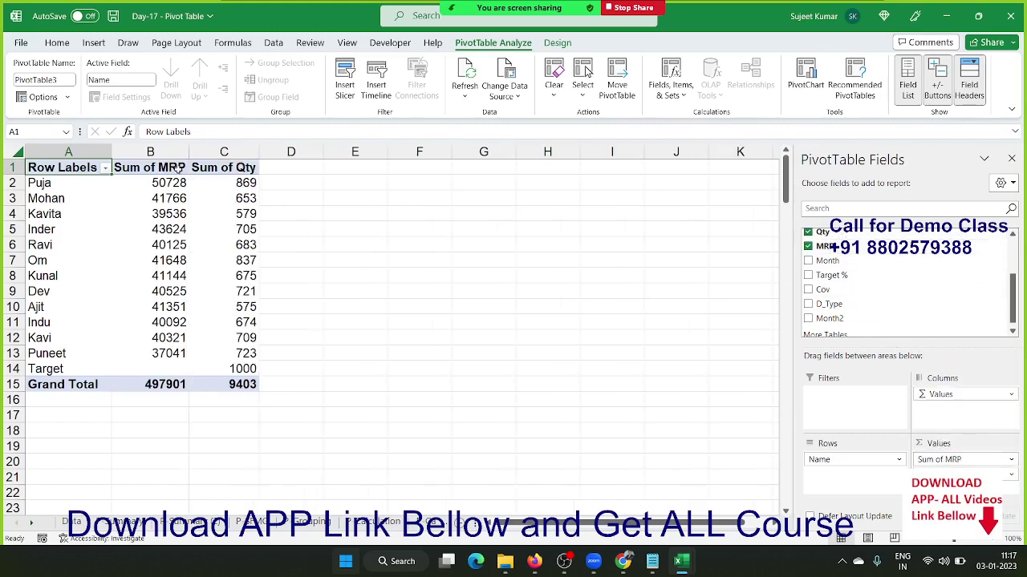
{"action": "double_click", "coordinate": [178, 167]}
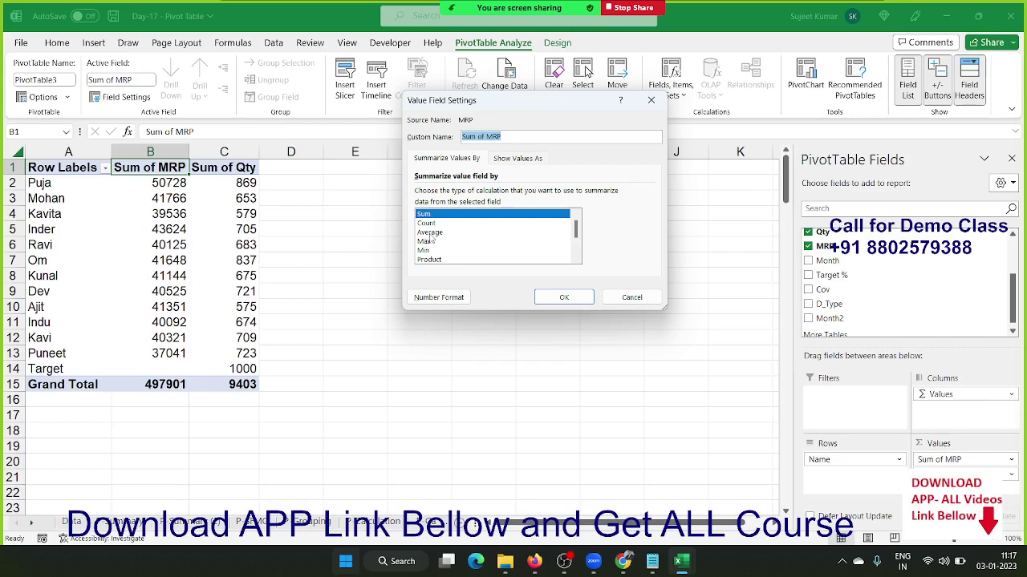
Change MRP to Average of MRP and give it the custom number format 0
{"action": "left_click", "coordinate": [429, 232]}
{"action": "left_click", "coordinate": [549, 298]}
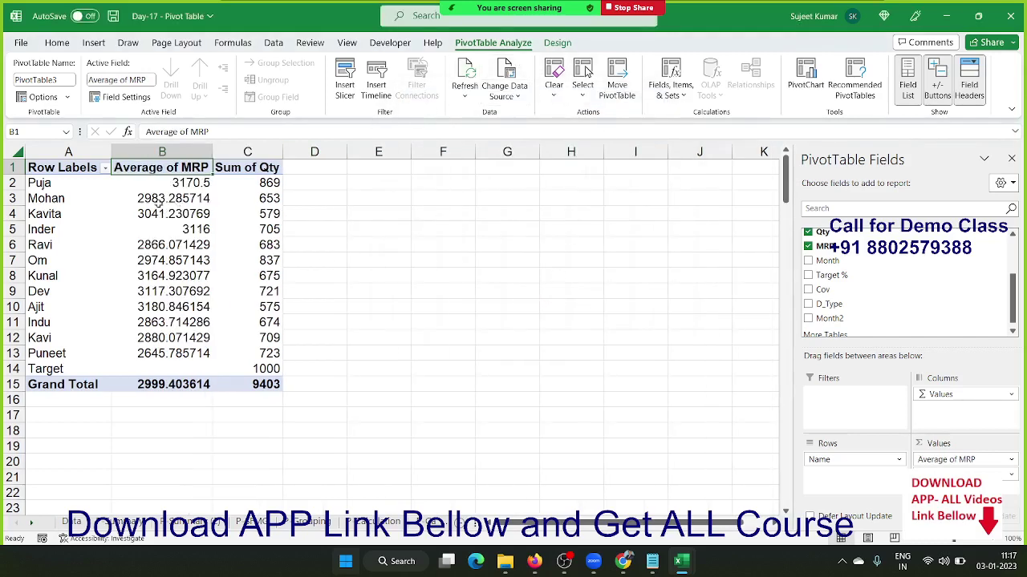
{"action": "left_click", "coordinate": [954, 460]}
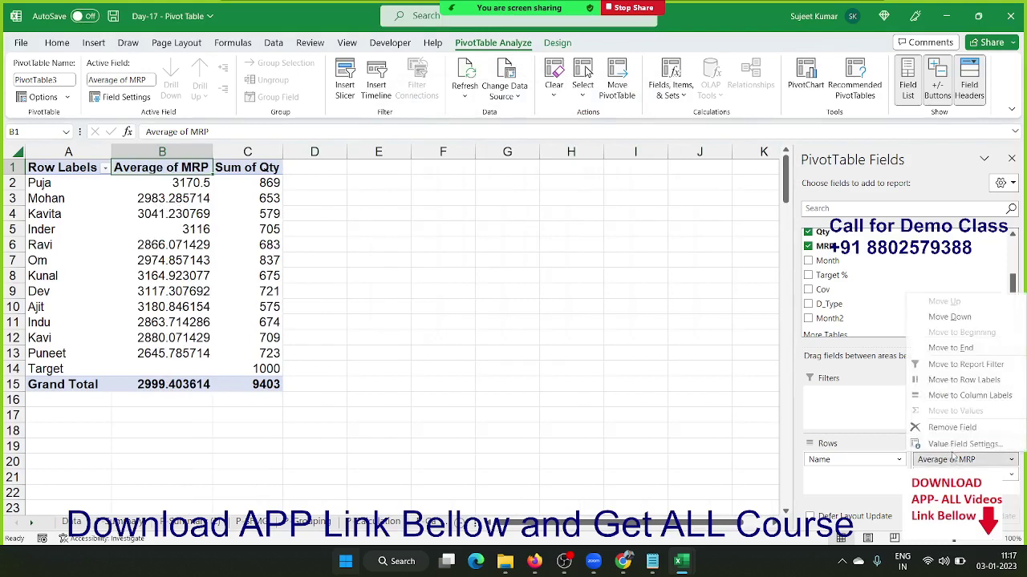
{"action": "left_click", "coordinate": [963, 442]}
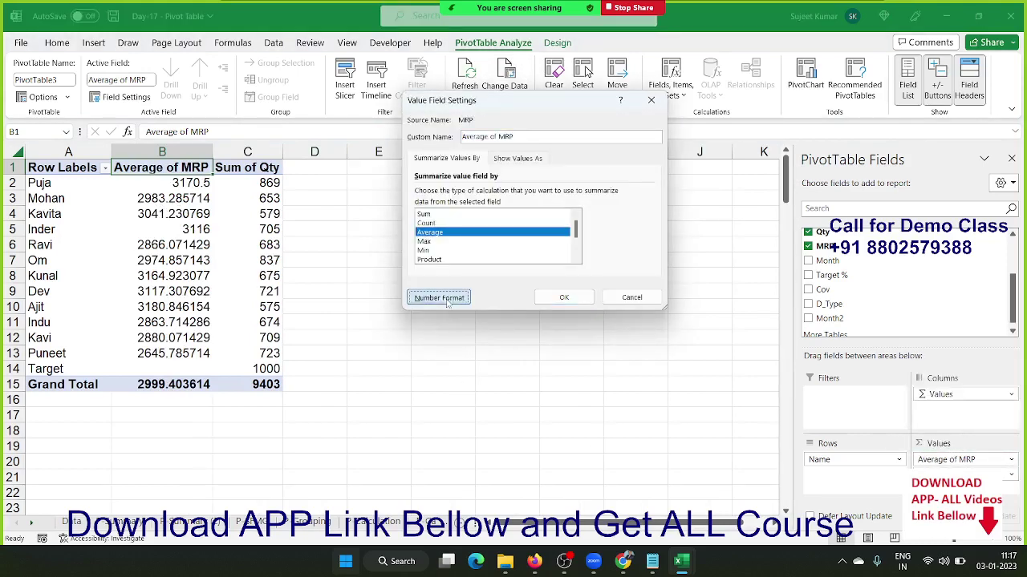
{"action": "left_click", "coordinate": [438, 297]}
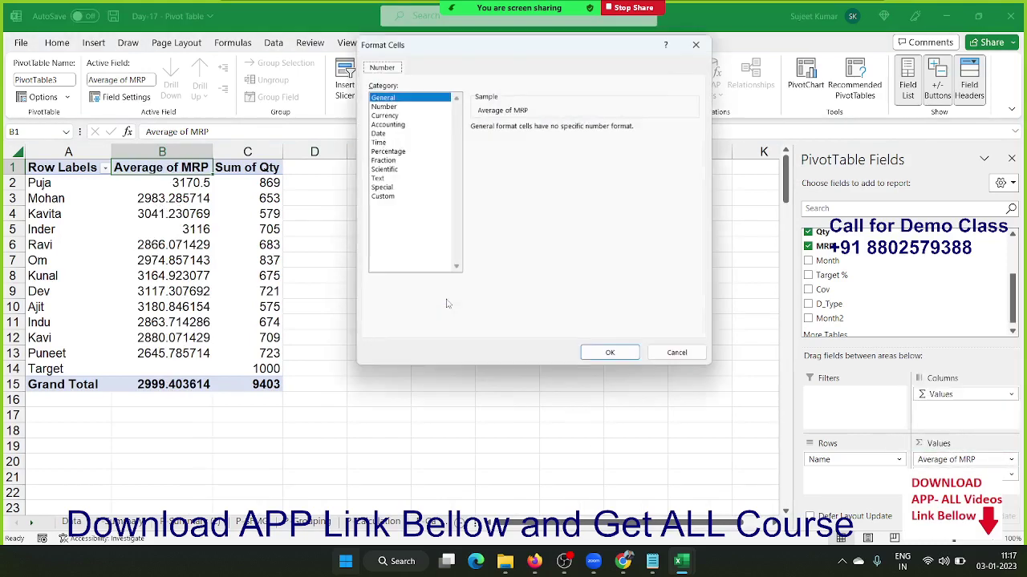
{"action": "left_click", "coordinate": [381, 198]}
{"action": "left_click", "coordinate": [479, 162]}
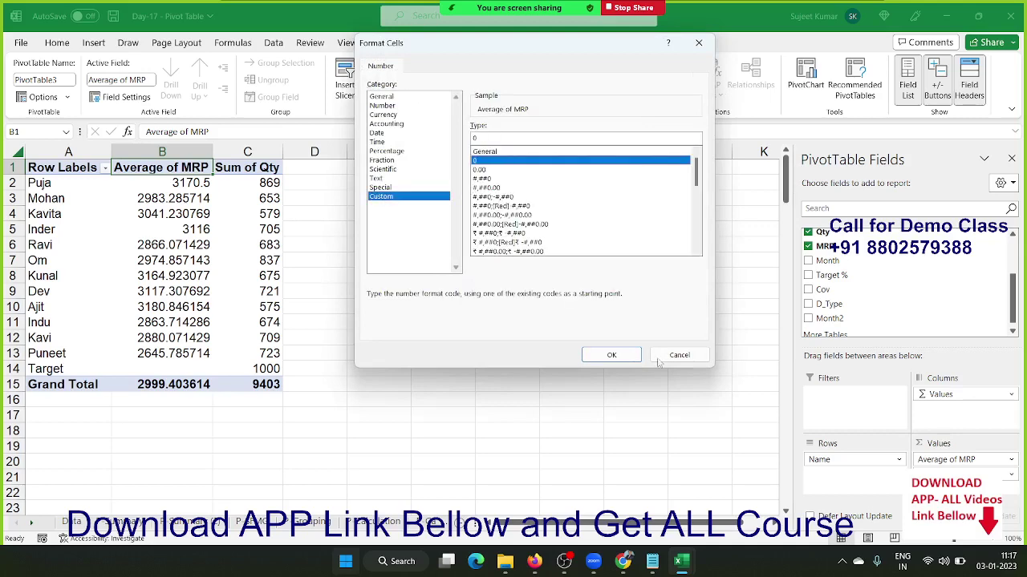
{"action": "left_click", "coordinate": [610, 356]}
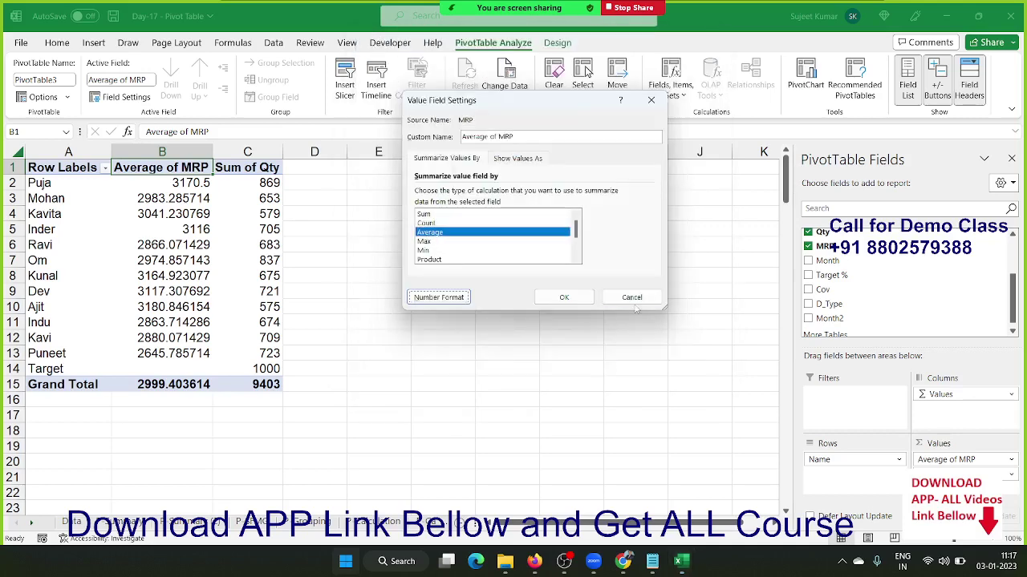
{"action": "left_click", "coordinate": [590, 298]}
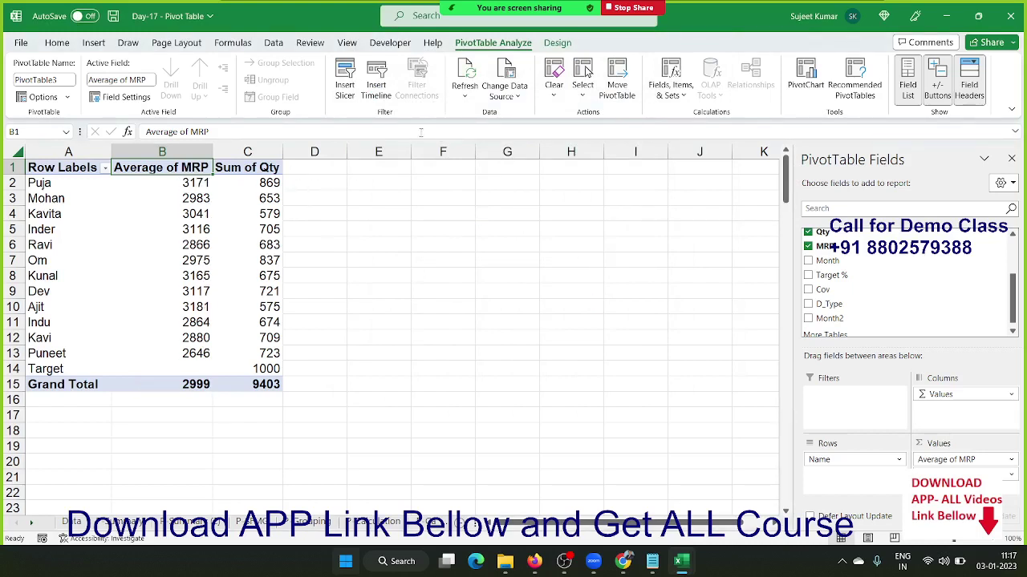
{"action": "left_click", "coordinate": [681, 87]}
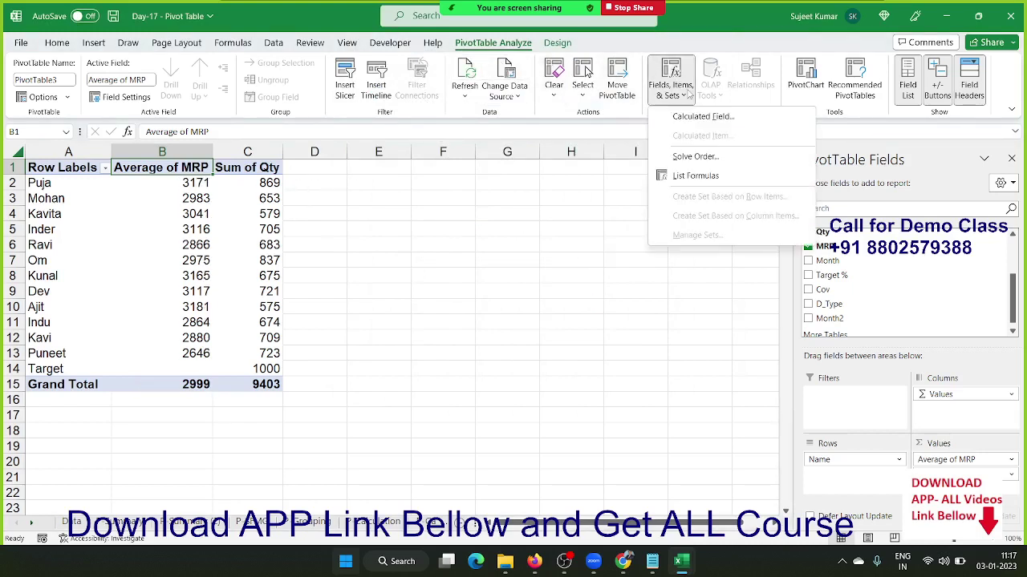
Create a calculated field named Total with the formula =MRP*Month
{"action": "left_click", "coordinate": [699, 117]}
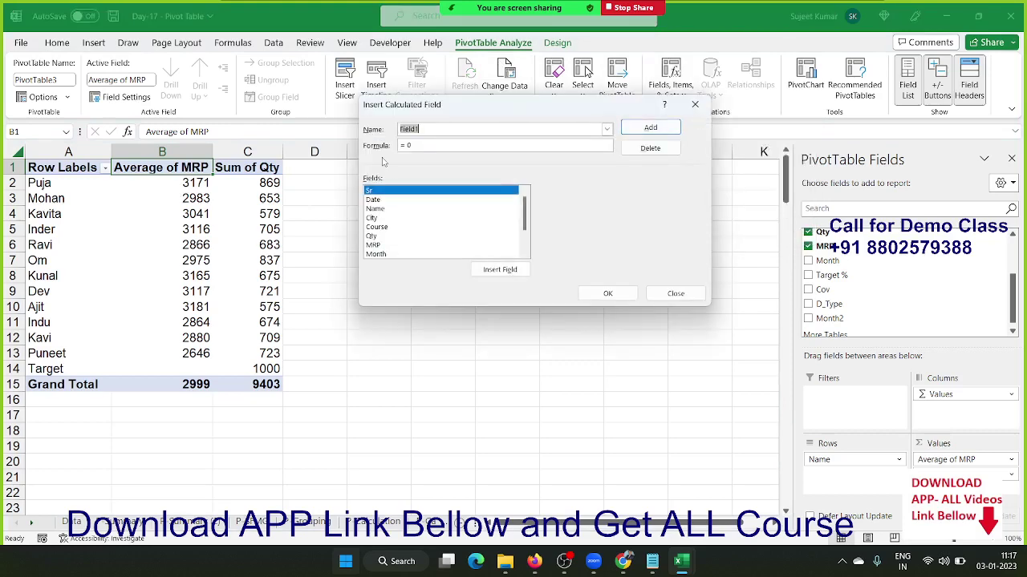
{"action": "type", "text": "Total"}
{"action": "key", "text": "Tab"}
{"action": "type", "text": "="}
{"action": "double_click", "coordinate": [391, 246]}
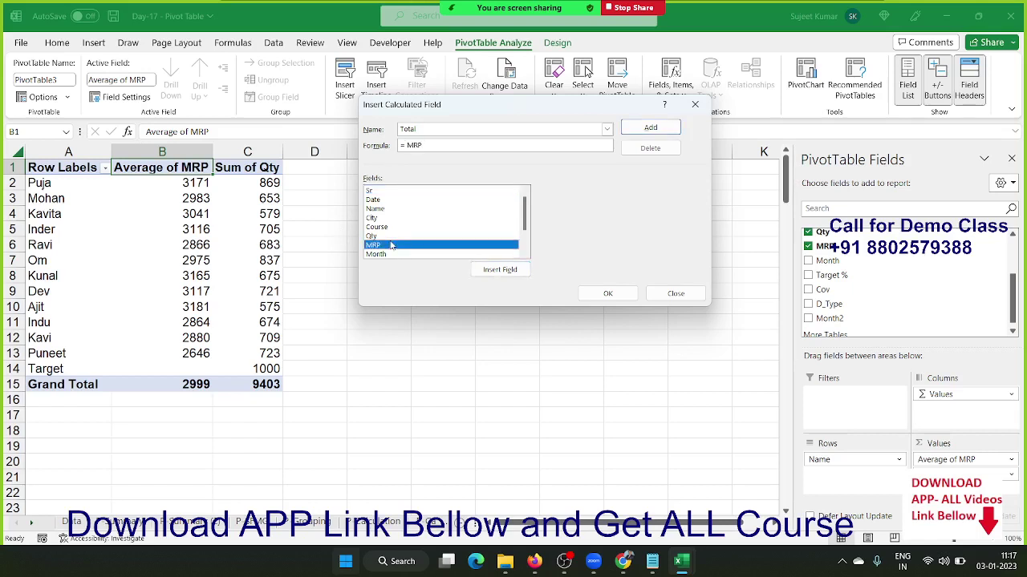
{"action": "double_click", "coordinate": [393, 254]}
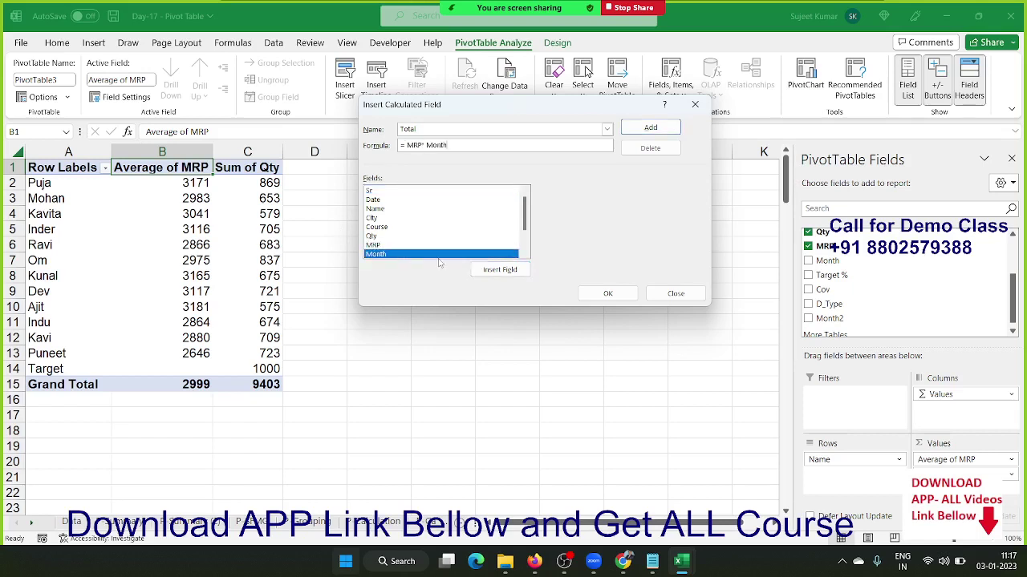
{"action": "left_click", "coordinate": [650, 127]}
{"action": "left_click", "coordinate": [608, 294]}
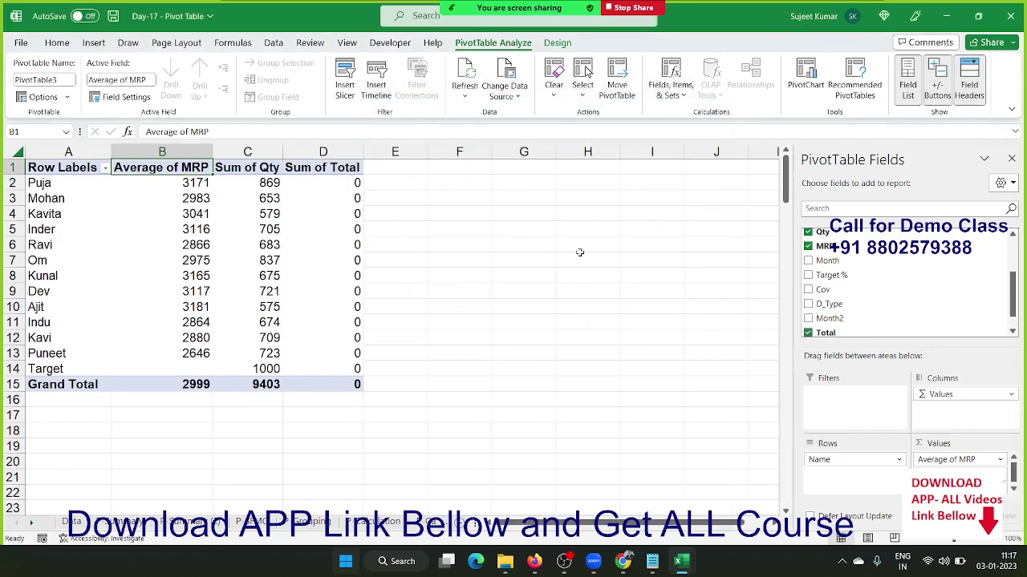
Inspect the Sum of Total value settings and close them unchanged
{"action": "left_click", "coordinate": [328, 175]}
{"action": "double_click", "coordinate": [328, 175]}
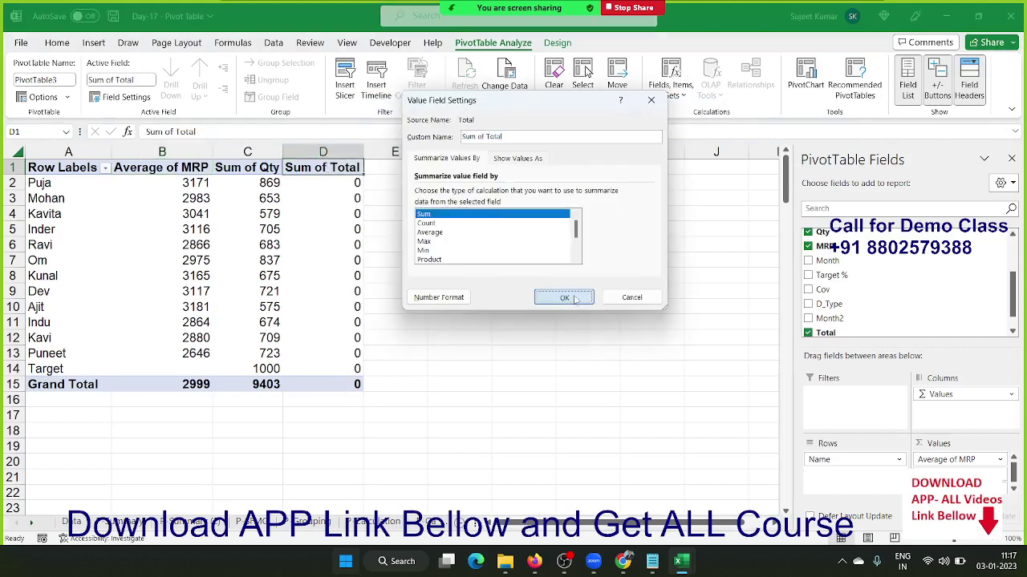
{"action": "left_click", "coordinate": [564, 296]}
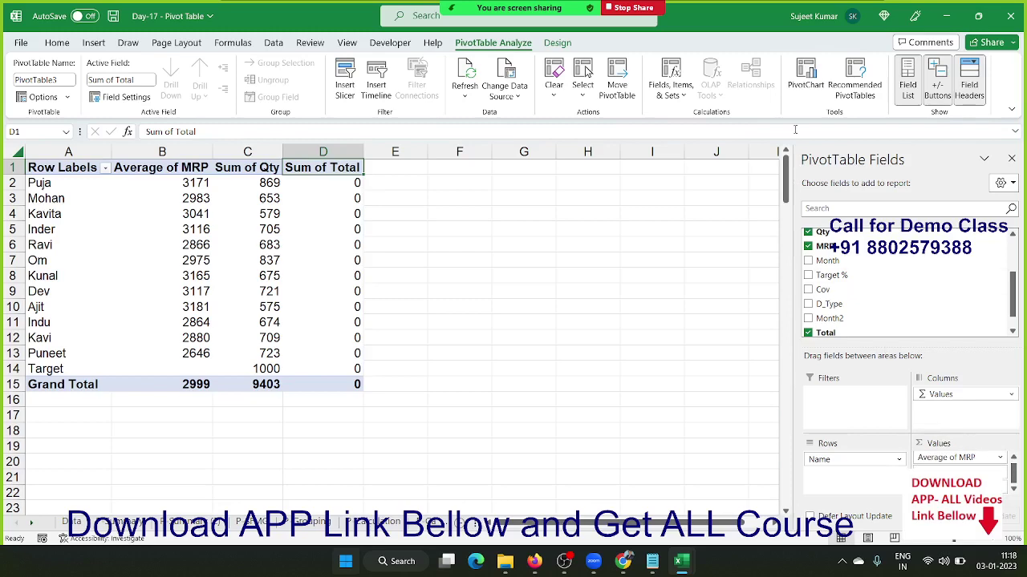
{"action": "left_click", "coordinate": [670, 84]}
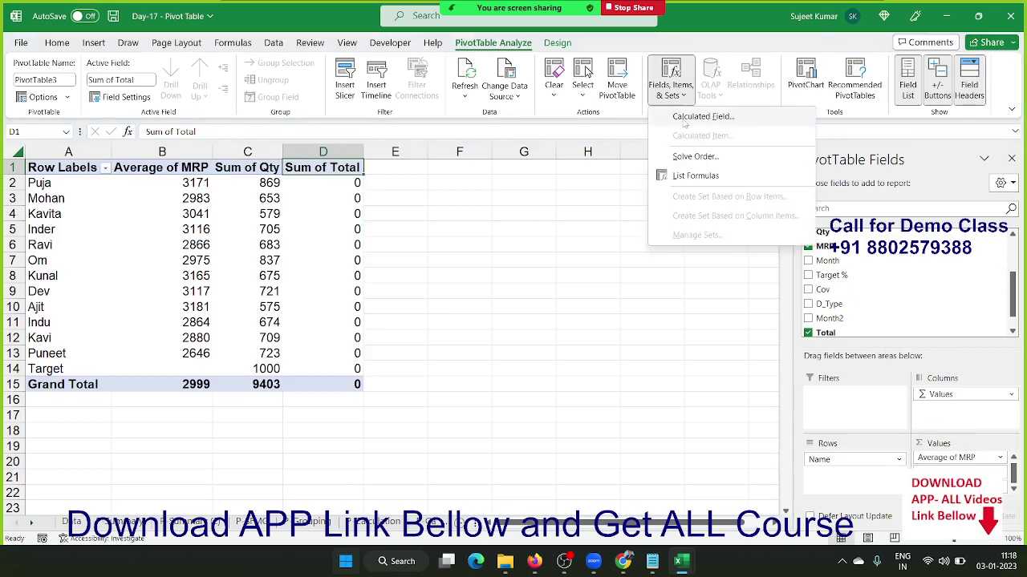
Change the Total calculated field's formula from =MRP*Month to =MRP*Qty
{"action": "left_click", "coordinate": [684, 119]}
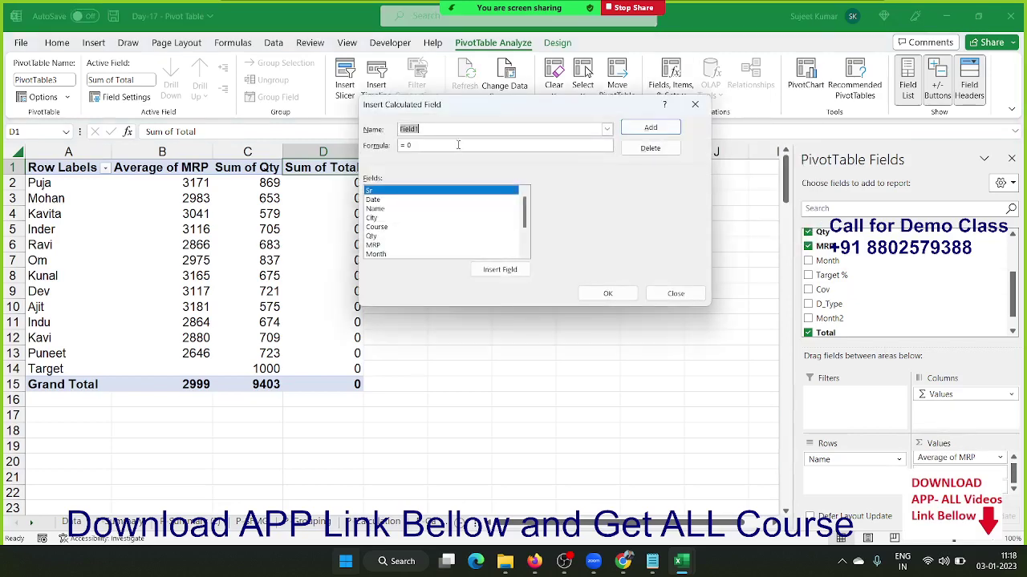
{"action": "left_click", "coordinate": [608, 129]}
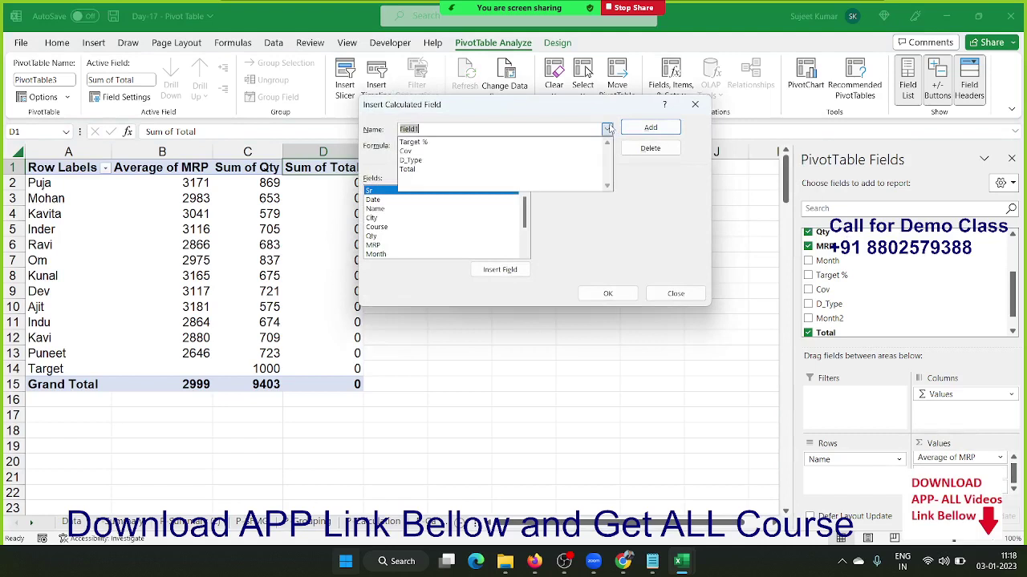
{"action": "left_click", "coordinate": [573, 170]}
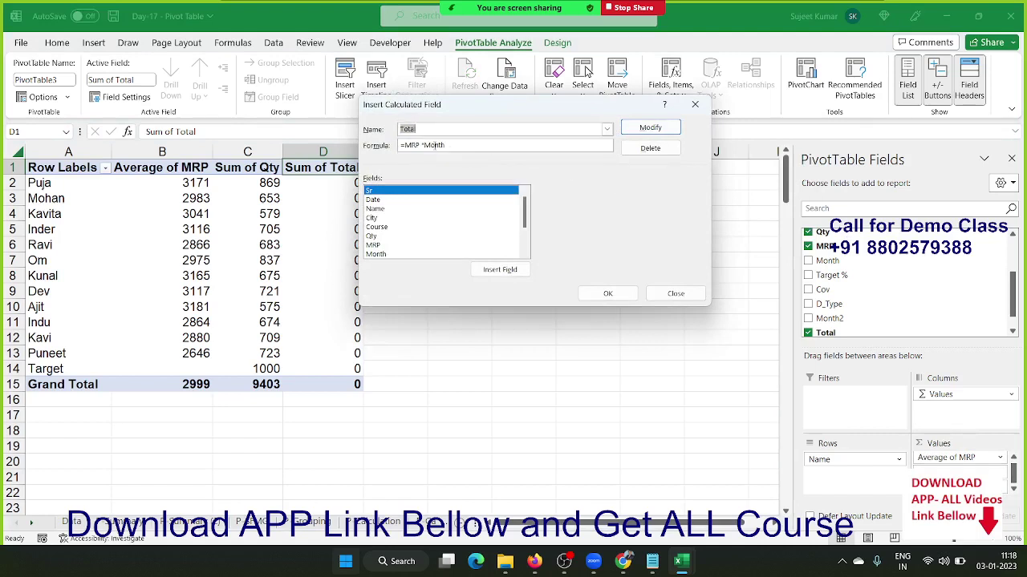
{"action": "left_click_drag", "start_coordinate": [422, 145], "coordinate": [444, 145]}
{"action": "key", "text": "BackSpace"}
{"action": "double_click", "coordinate": [372, 236]}
{"action": "left_click", "coordinate": [645, 134]}
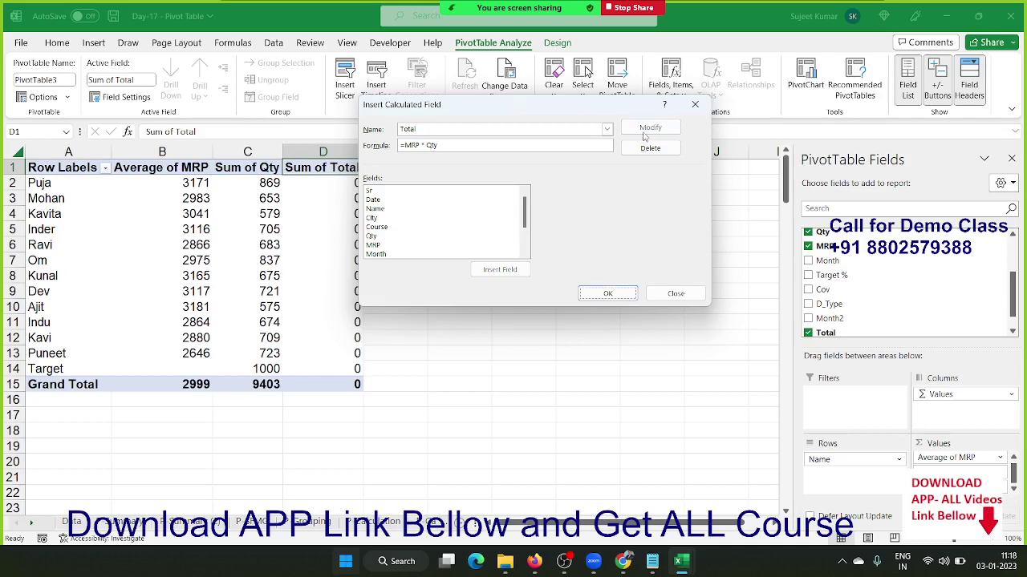
{"action": "left_click", "coordinate": [610, 293]}
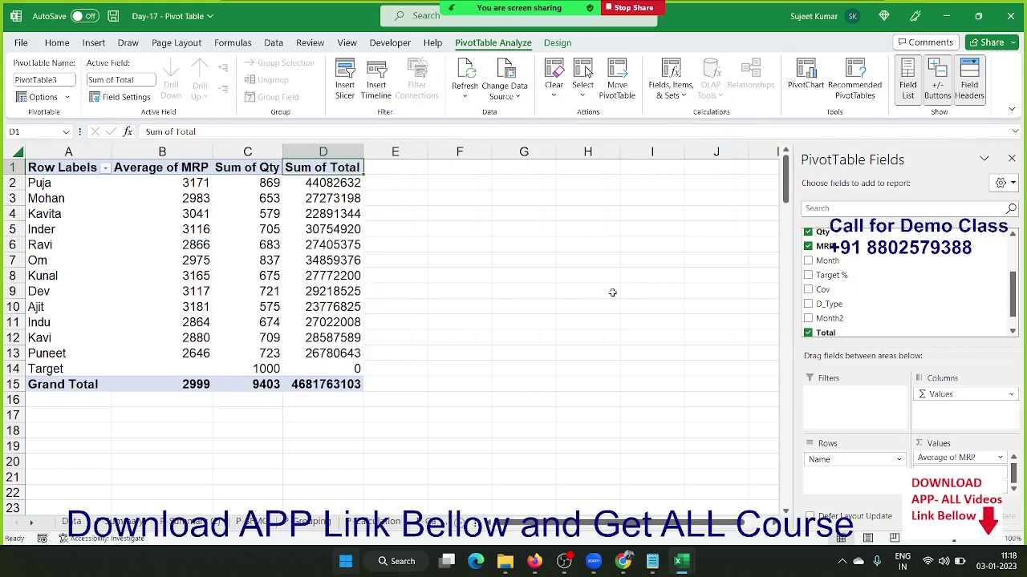
{"action": "left_click", "coordinate": [670, 90]}
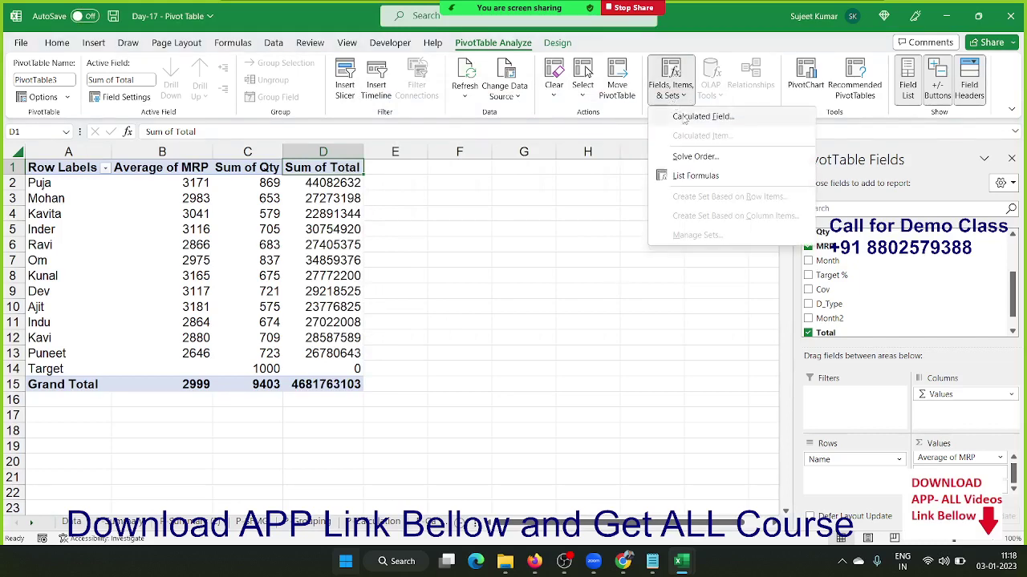
{"action": "left_click", "coordinate": [691, 115]}
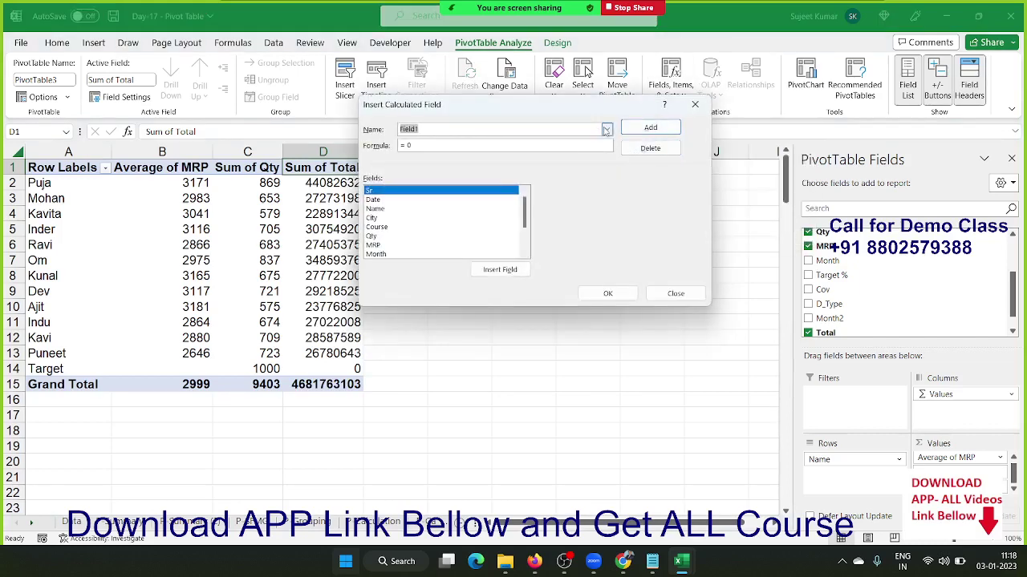
{"action": "left_click", "coordinate": [607, 131]}
{"action": "left_click", "coordinate": [601, 142]}
{"action": "left_click", "coordinate": [607, 129]}
{"action": "left_click", "coordinate": [602, 142]}
{"action": "left_click", "coordinate": [607, 129]}
{"action": "left_click", "coordinate": [588, 160]}
{"action": "left_click", "coordinate": [607, 131]}
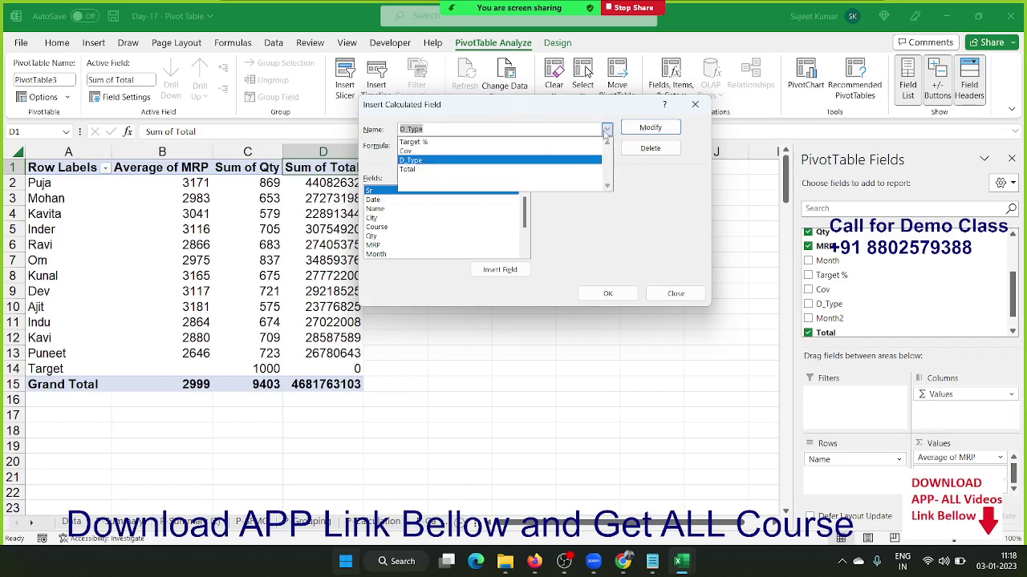
{"action": "left_click", "coordinate": [595, 170]}
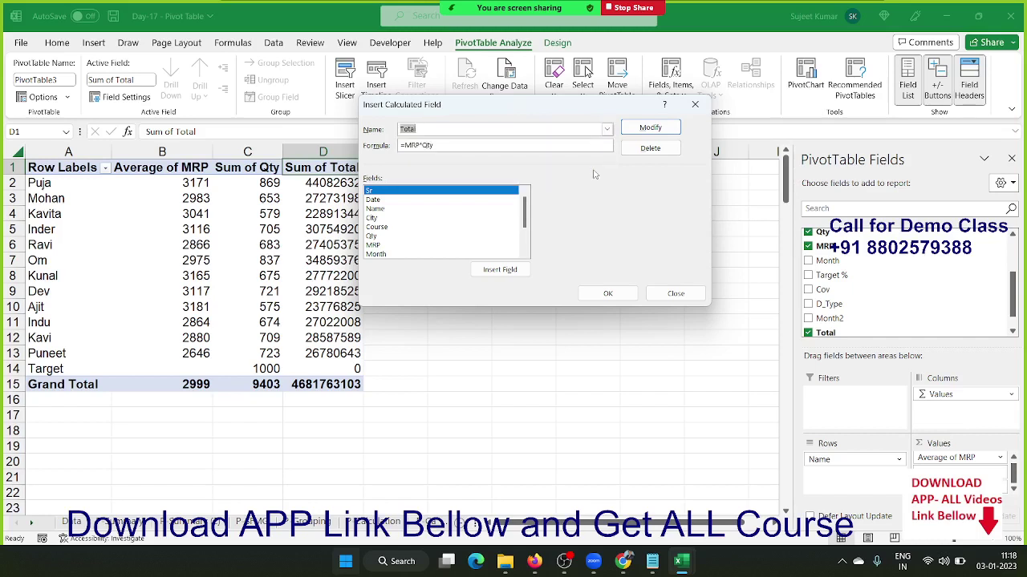
{"action": "left_click", "coordinate": [448, 28]}
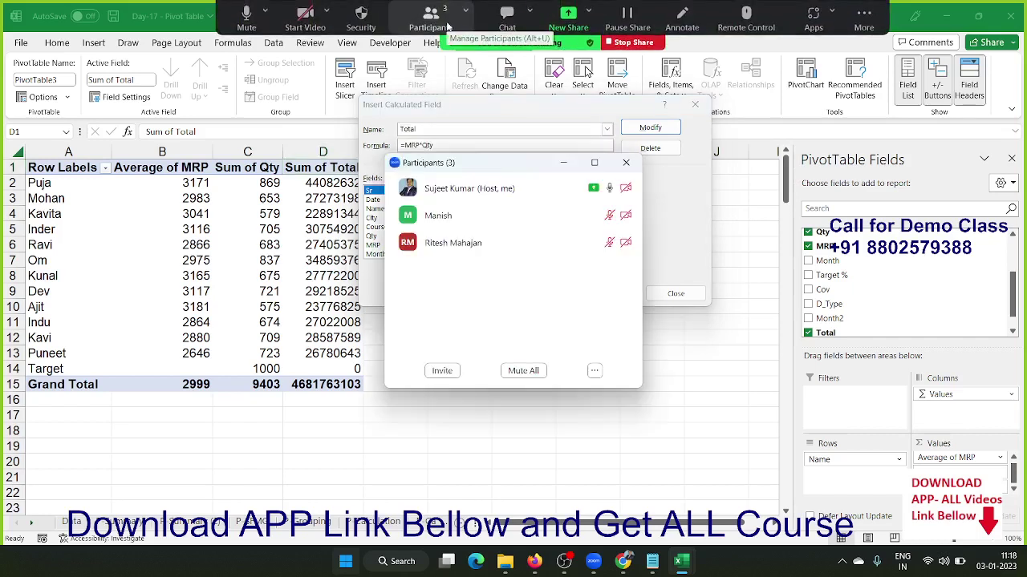
{"action": "left_click", "coordinate": [626, 162]}
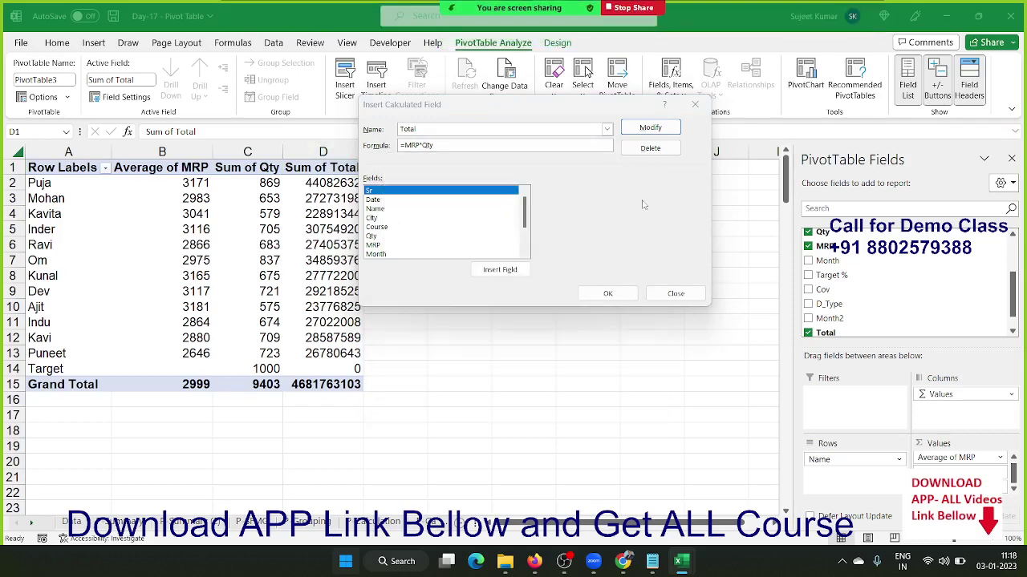
{"action": "left_click", "coordinate": [675, 294]}
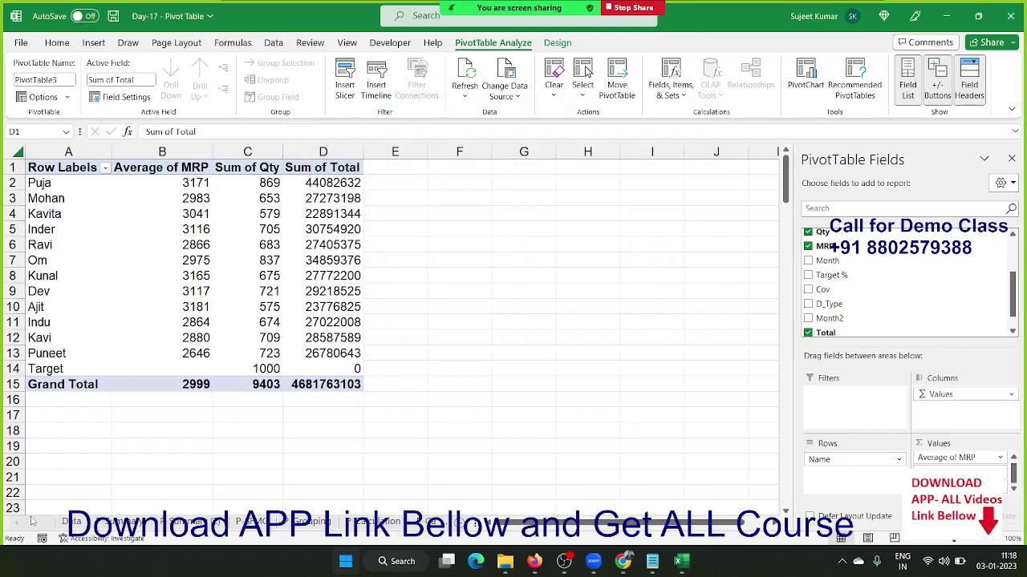
Scroll through the sheet tabs to view the empty sheet named Sheet
{"action": "left_click", "coordinate": [32, 522]}
{"action": "left_click", "coordinate": [32, 521]}
{"action": "left_click", "coordinate": [33, 522]}
{"action": "left_click", "coordinate": [34, 523]}
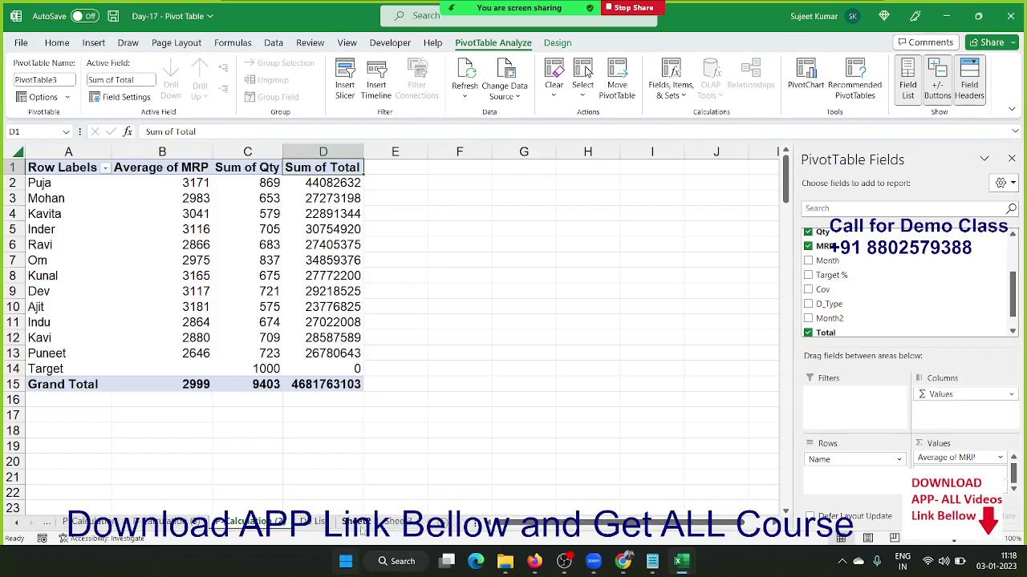
{"action": "left_click", "coordinate": [361, 521]}
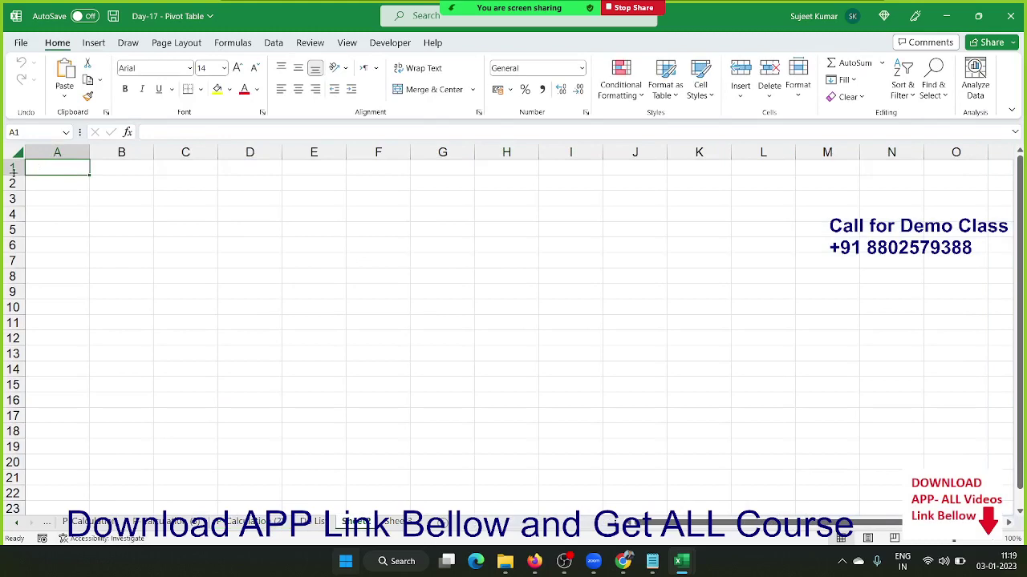
{"action": "left_click", "coordinate": [23, 523]}
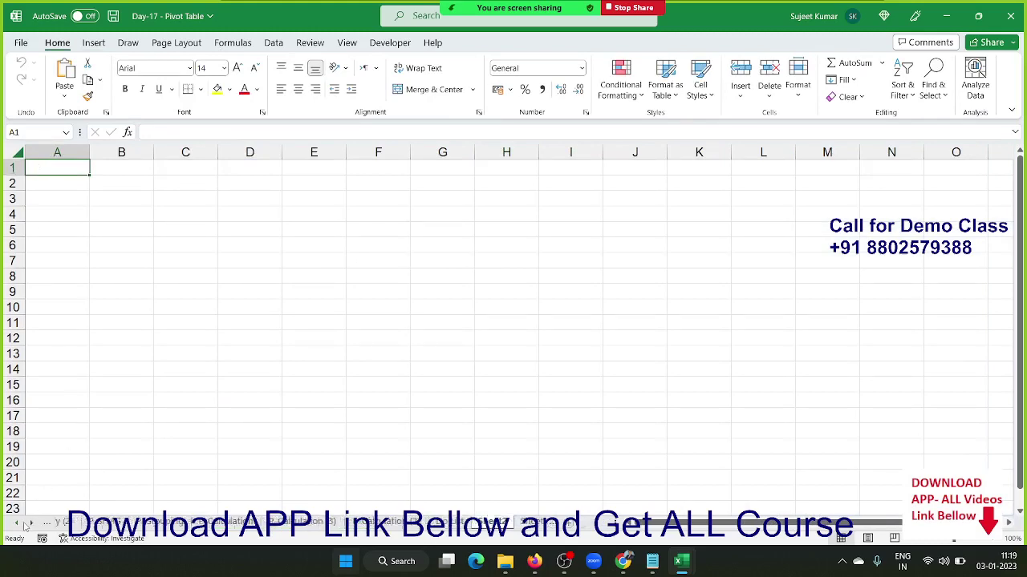
Copy the whole Data table and paste it into a new blank workbook
{"action": "left_click", "coordinate": [74, 522]}
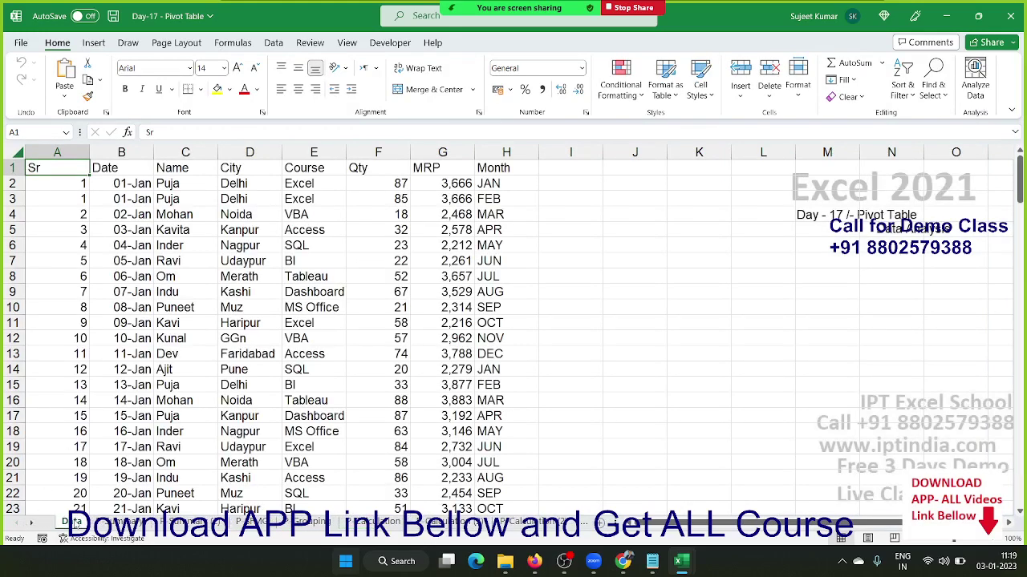
{"action": "key", "text": "ctrl+shift+Right"}
{"action": "key", "text": "ctrl+shift+Down"}
{"action": "key", "text": "ctrl+c"}
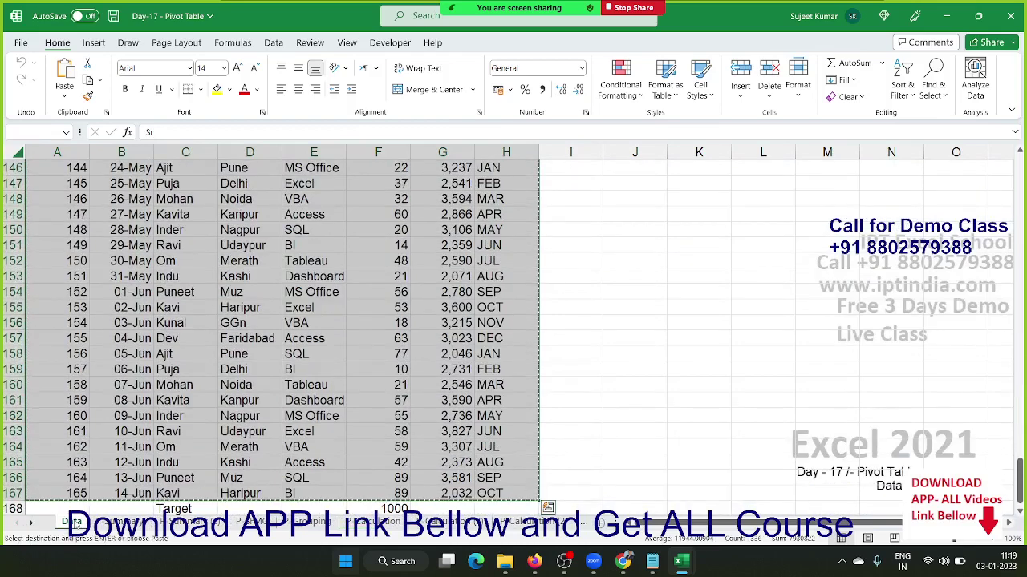
{"action": "key", "text": "ctrl+n"}
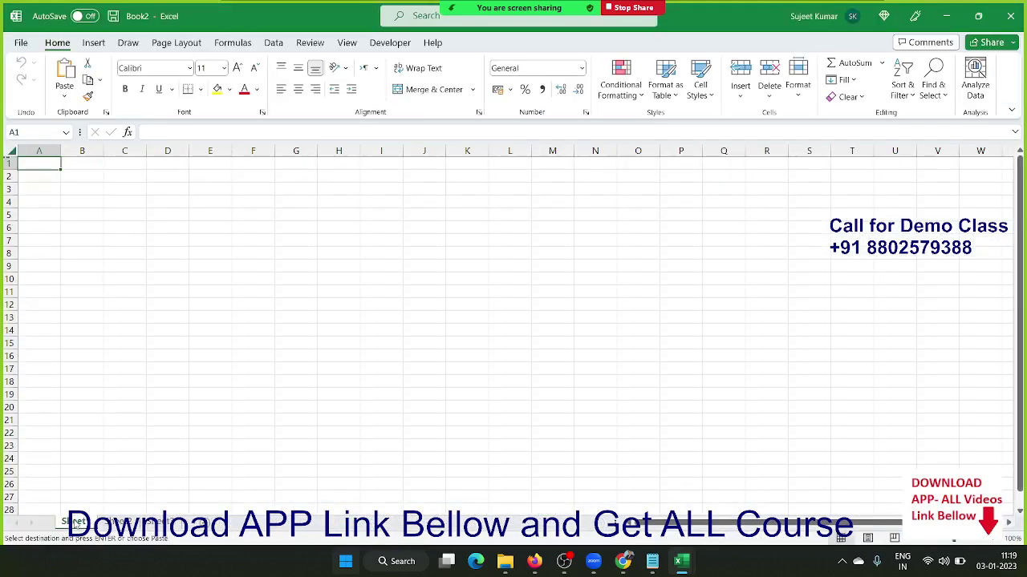
{"action": "key", "text": "ctrl+v"}
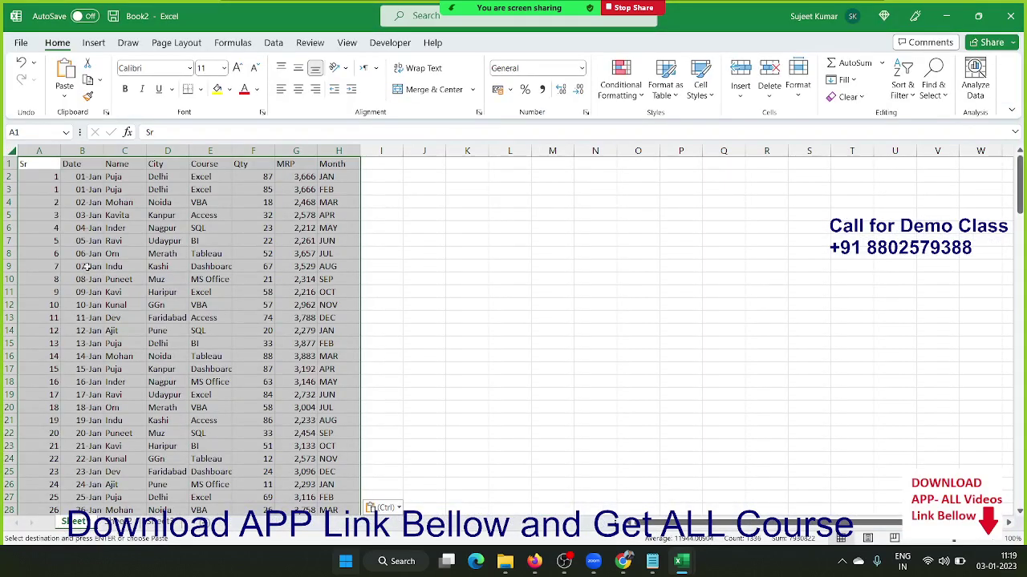
Insert an empty PivotTable from the pasted data on a new worksheet
{"action": "left_click", "coordinate": [94, 43]}
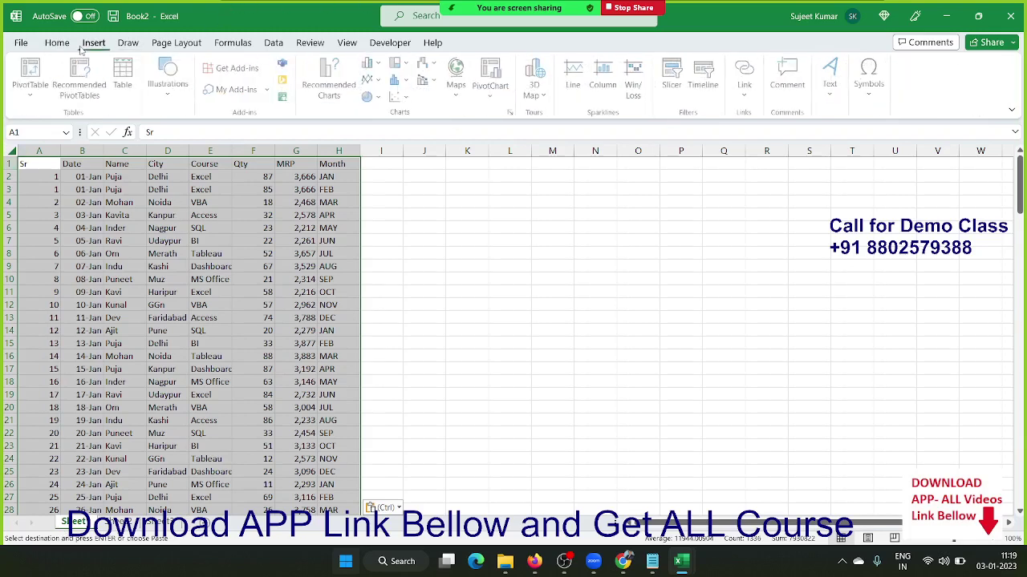
{"action": "left_click", "coordinate": [33, 76]}
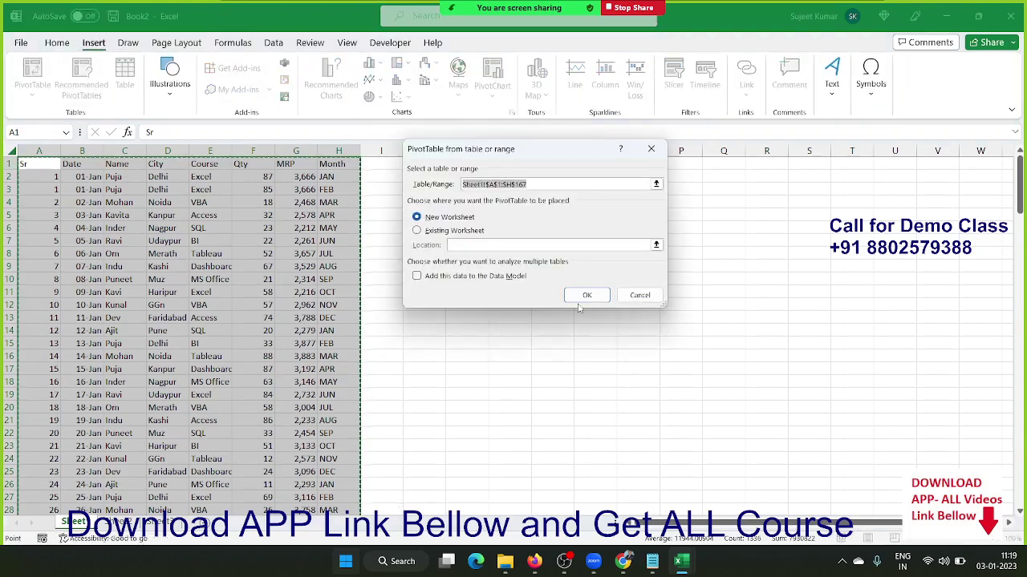
{"action": "left_click", "coordinate": [585, 296]}
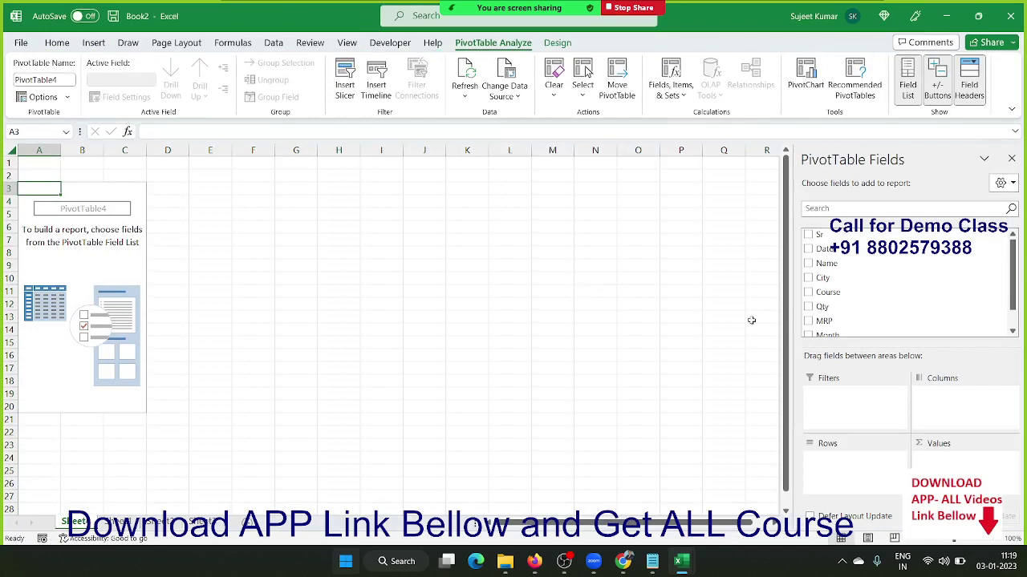
Build the pivot with Course over Name in rows, City columns, Sum of Qty values, and a Month filter
{"action": "left_click_drag", "start_coordinate": [828, 263], "coordinate": [866, 473]}
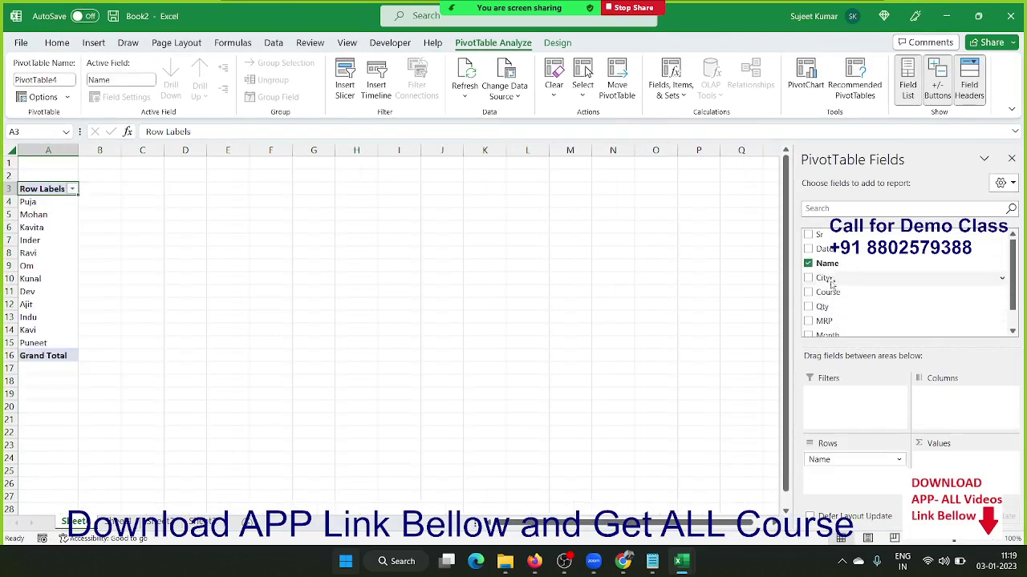
{"action": "mouse_move", "coordinate": [826, 278]}
{"action": "left_mouse_down"}
{"action": "mouse_move", "coordinate": [941, 408]}
{"action": "mouse_move", "coordinate": [930, 397]}
{"action": "left_mouse_up"}
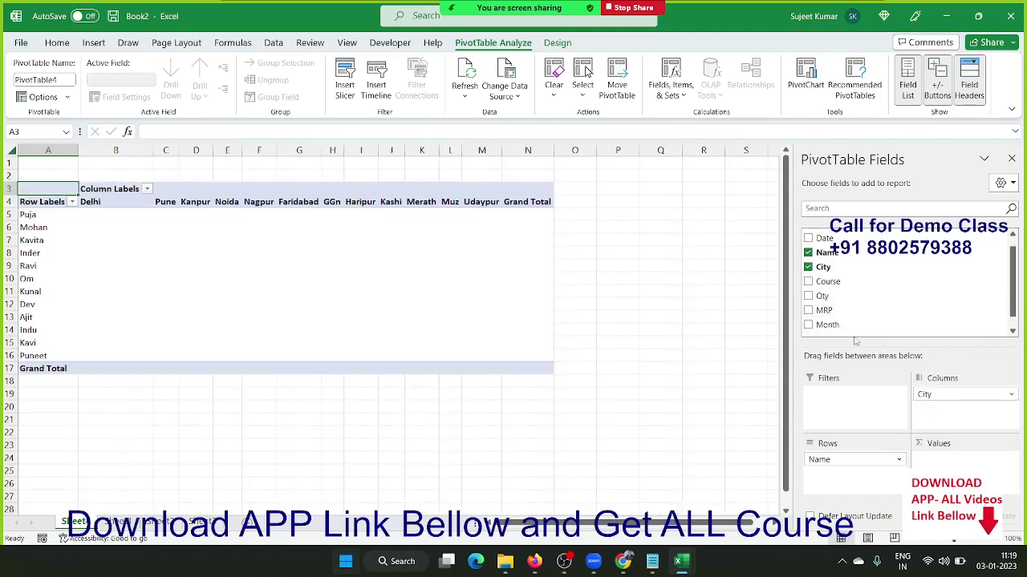
{"action": "left_click_drag", "start_coordinate": [828, 282], "coordinate": [854, 473]}
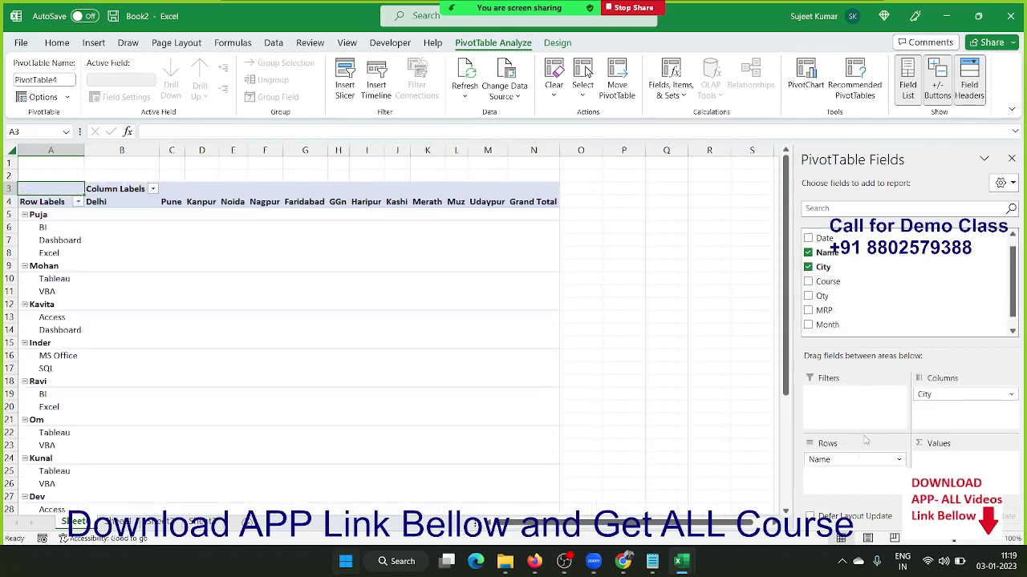
{"action": "left_click_drag", "start_coordinate": [822, 296], "coordinate": [937, 463]}
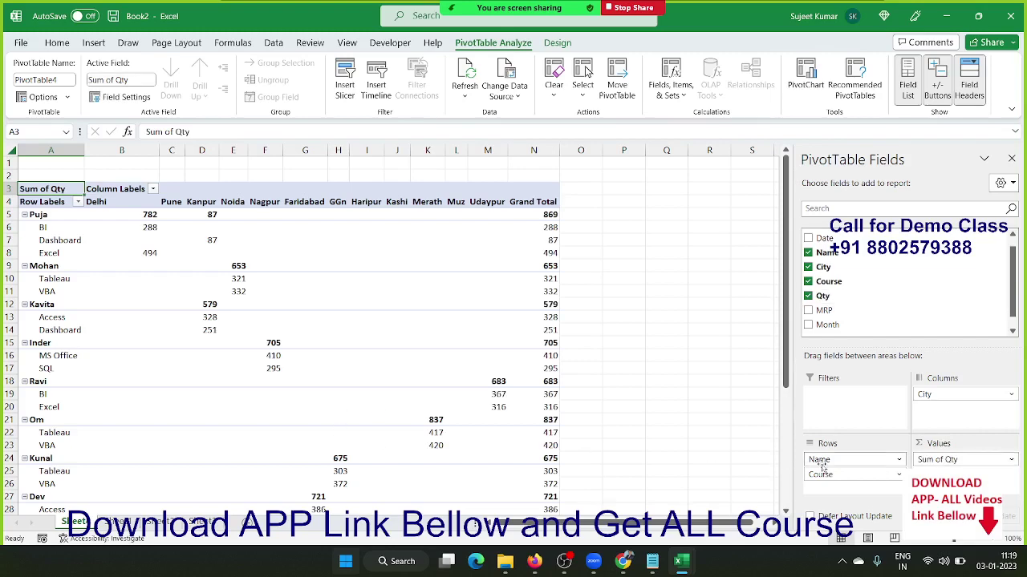
{"action": "mouse_move", "coordinate": [819, 460]}
{"action": "left_mouse_down"}
{"action": "mouse_move", "coordinate": [835, 485]}
{"action": "mouse_move", "coordinate": [826, 480]}
{"action": "left_mouse_up"}
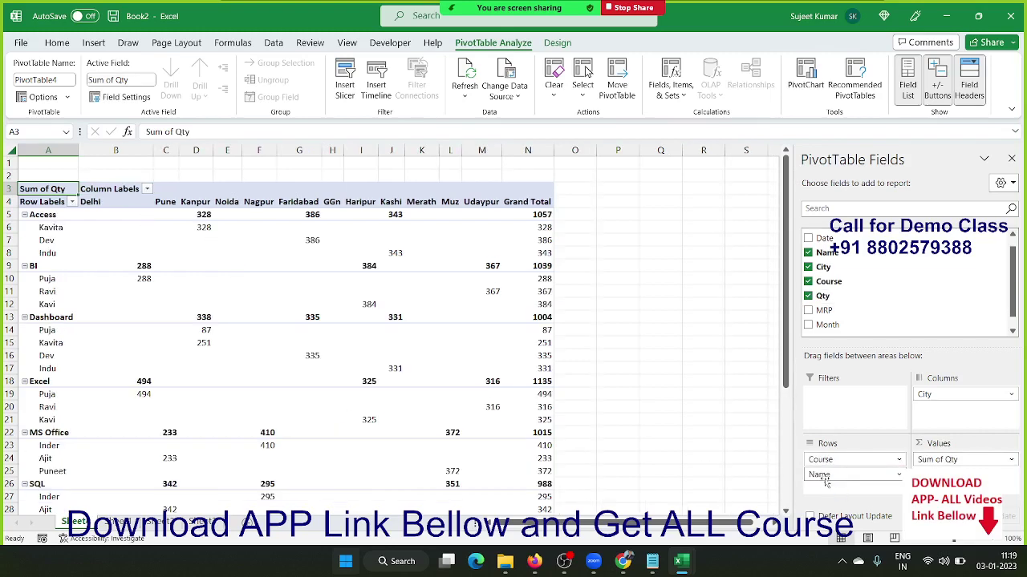
{"action": "scroll", "coordinate": [407, 338], "scroll_direction": "down", "scroll_amount": 5}
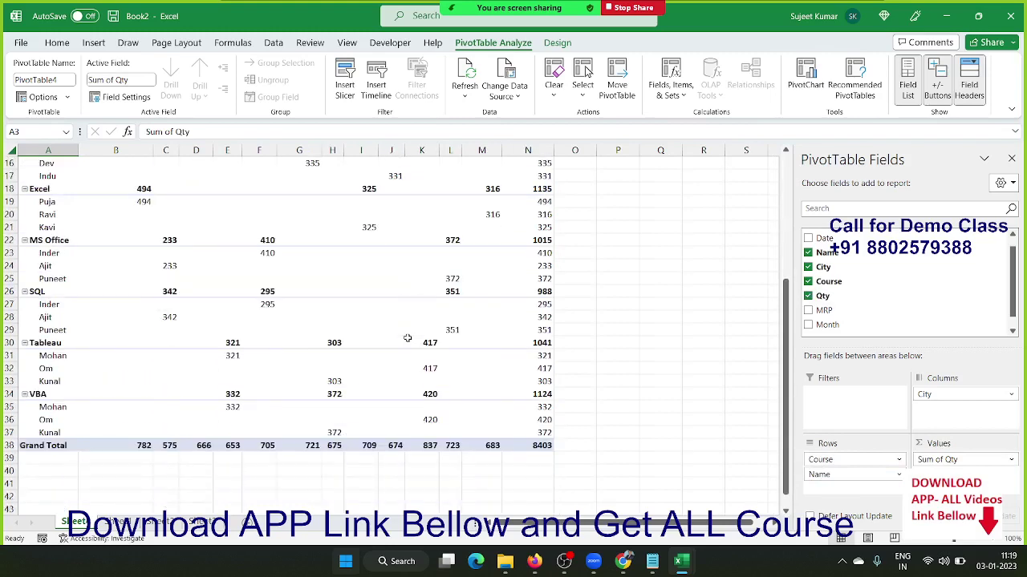
{"action": "scroll", "coordinate": [407, 339], "scroll_direction": "up", "scroll_amount": 5}
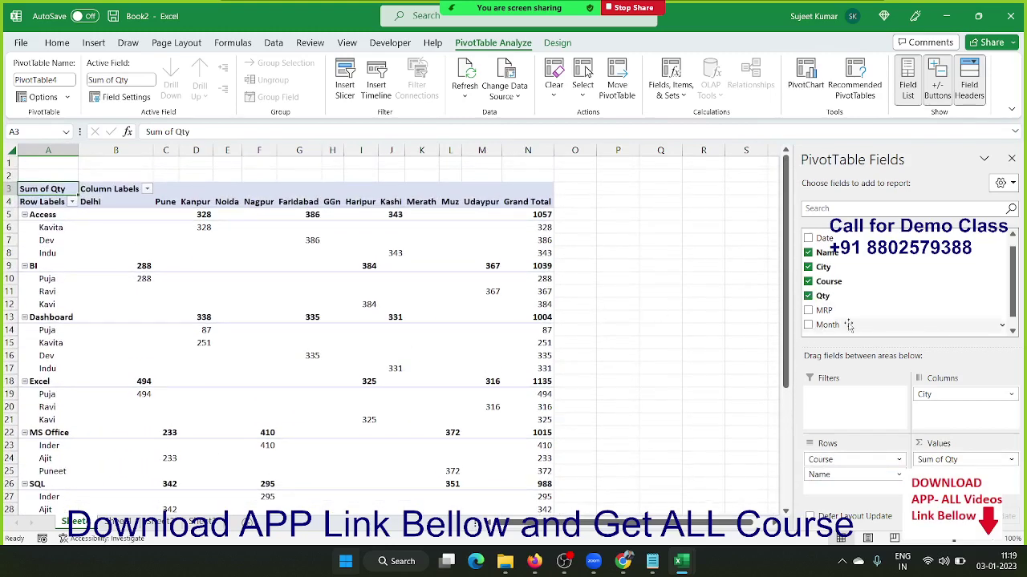
{"action": "mouse_move", "coordinate": [826, 325]}
{"action": "left_mouse_down"}
{"action": "mouse_move", "coordinate": [870, 407]}
{"action": "mouse_move", "coordinate": [854, 405]}
{"action": "left_mouse_up"}
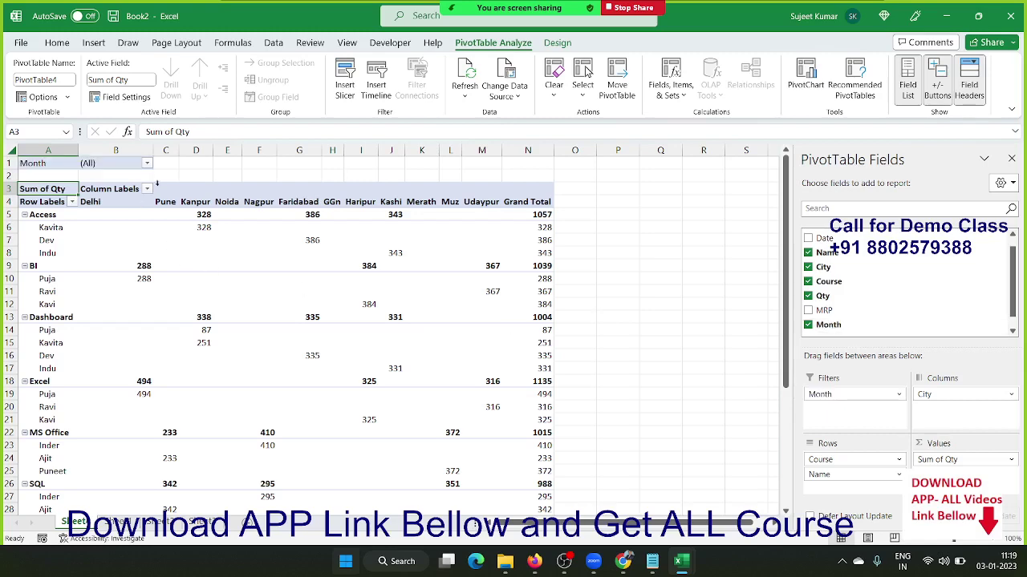
{"action": "left_click", "coordinate": [148, 165]}
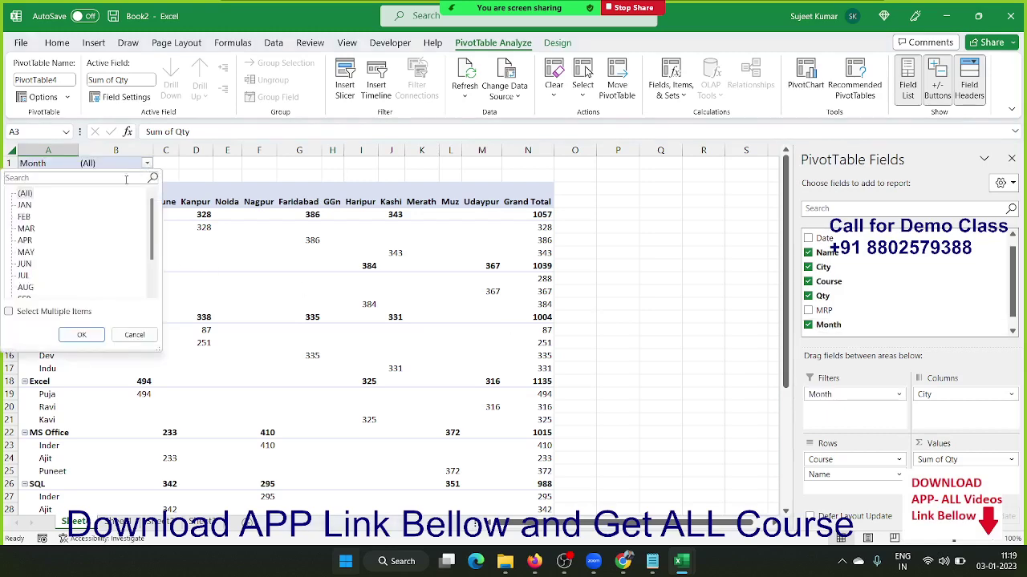
{"action": "left_click", "coordinate": [25, 206]}
{"action": "left_click", "coordinate": [81, 335]}
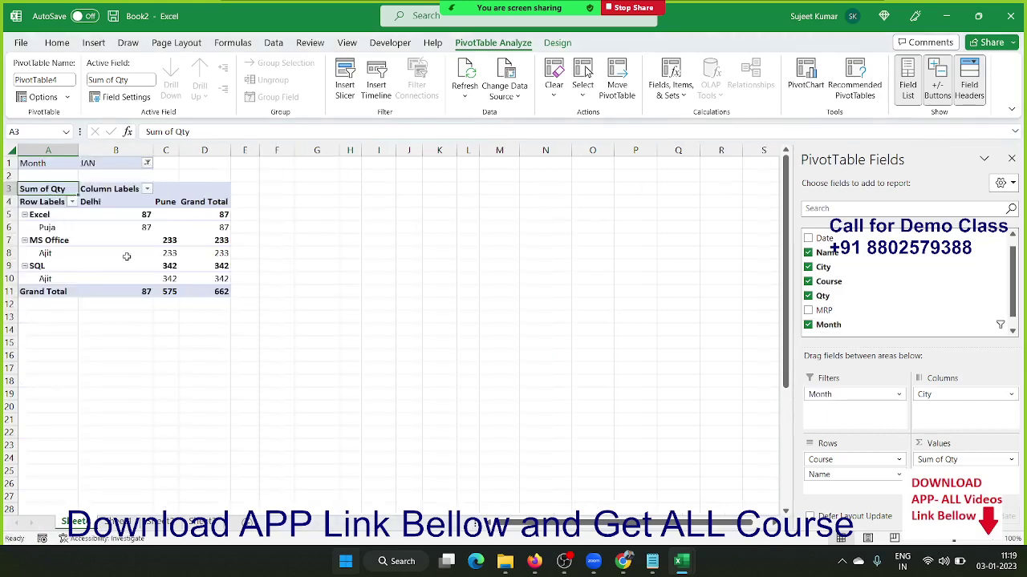
{"action": "left_click", "coordinate": [148, 165]}
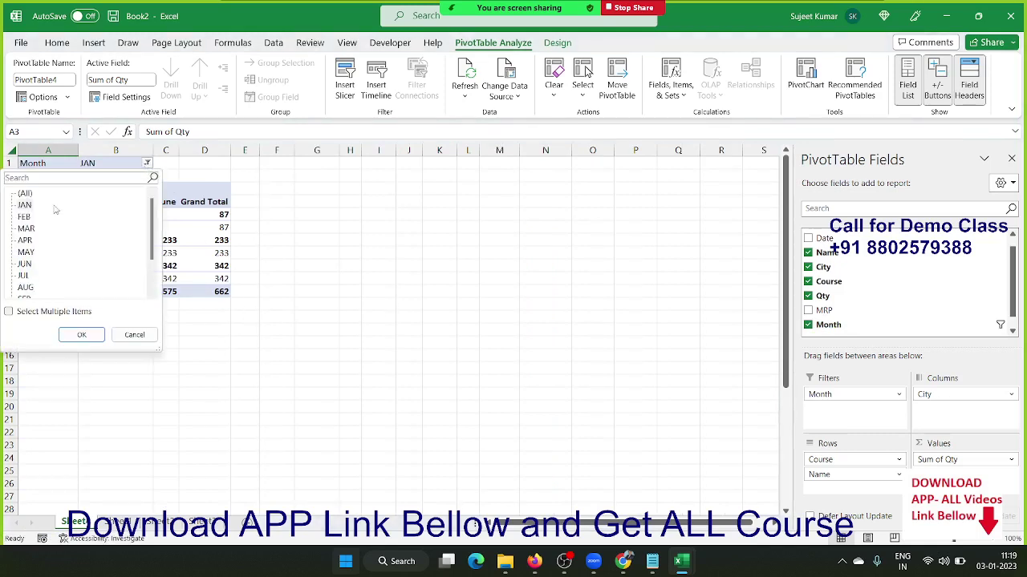
{"action": "left_click", "coordinate": [25, 216]}
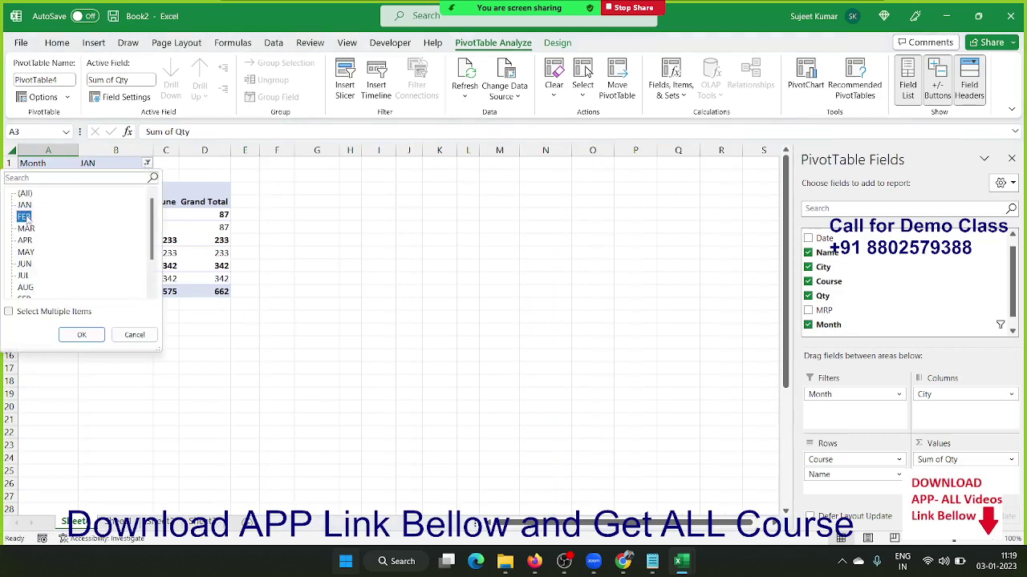
{"action": "left_click", "coordinate": [82, 335]}
{"action": "left_click", "coordinate": [148, 165]}
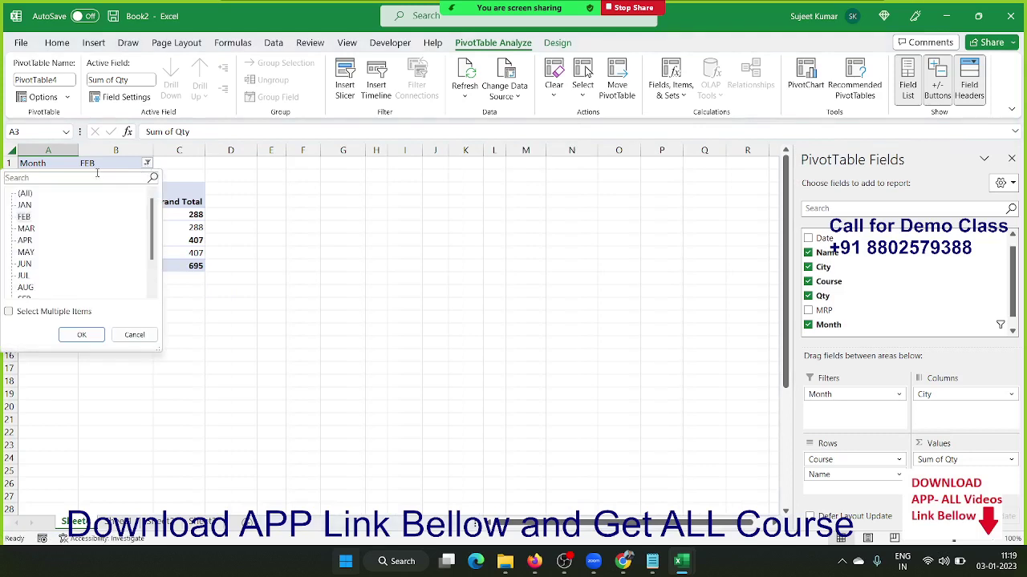
{"action": "left_click", "coordinate": [26, 194]}
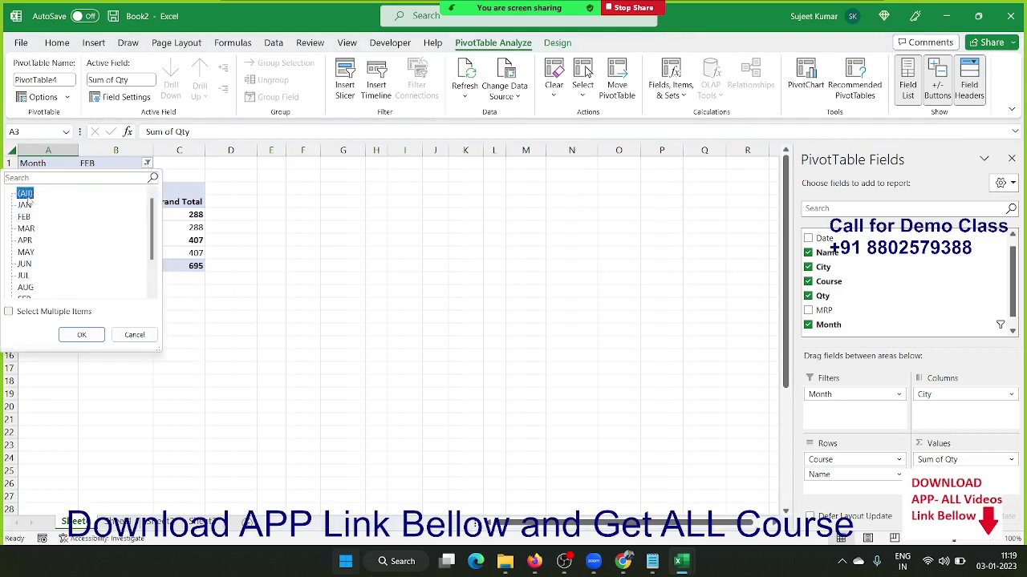
{"action": "left_click", "coordinate": [83, 335]}
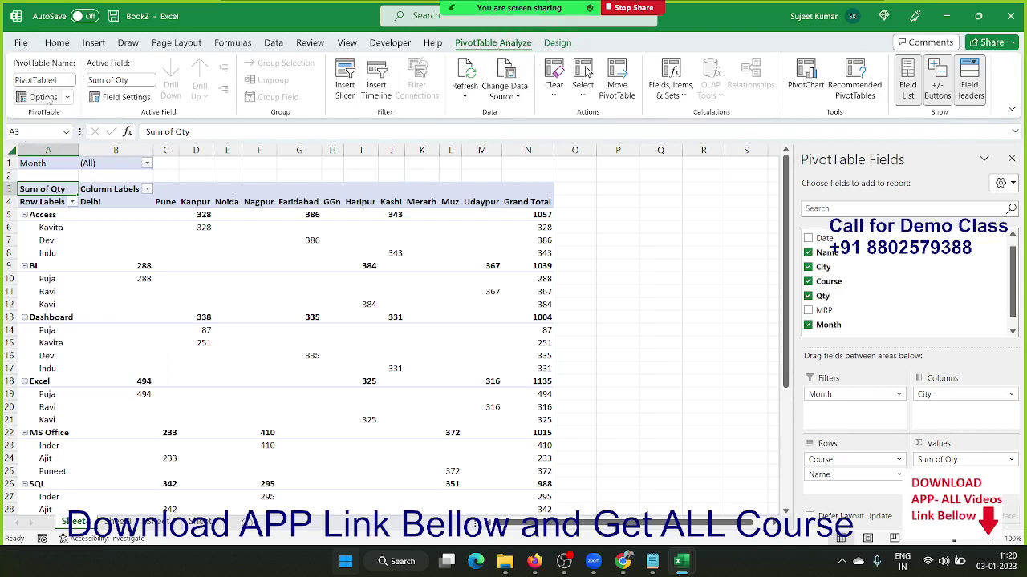
Generate one report sheet per Month value with Show Report Filter Pages
{"action": "left_click", "coordinate": [71, 97]}
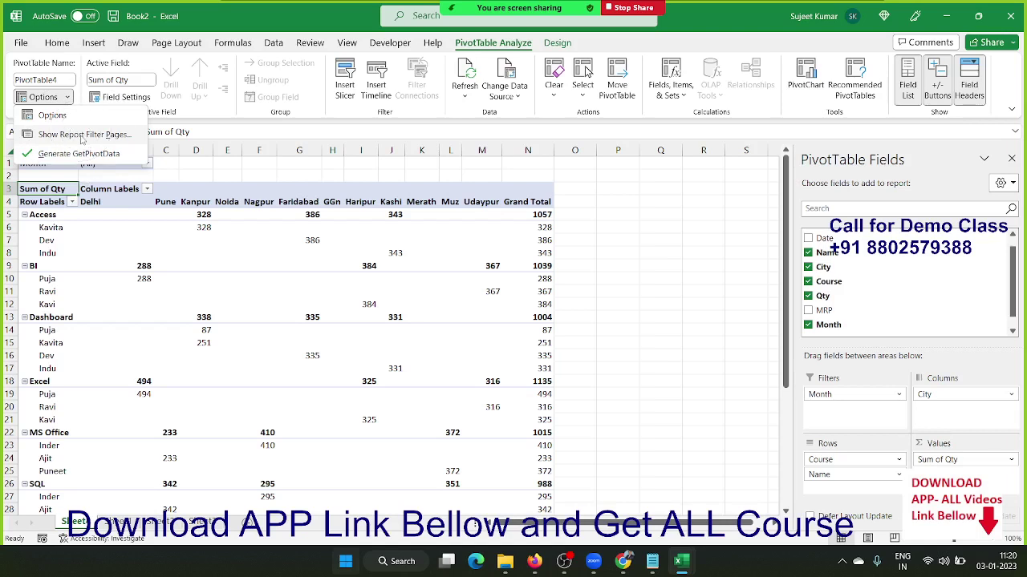
{"action": "left_click", "coordinate": [81, 136]}
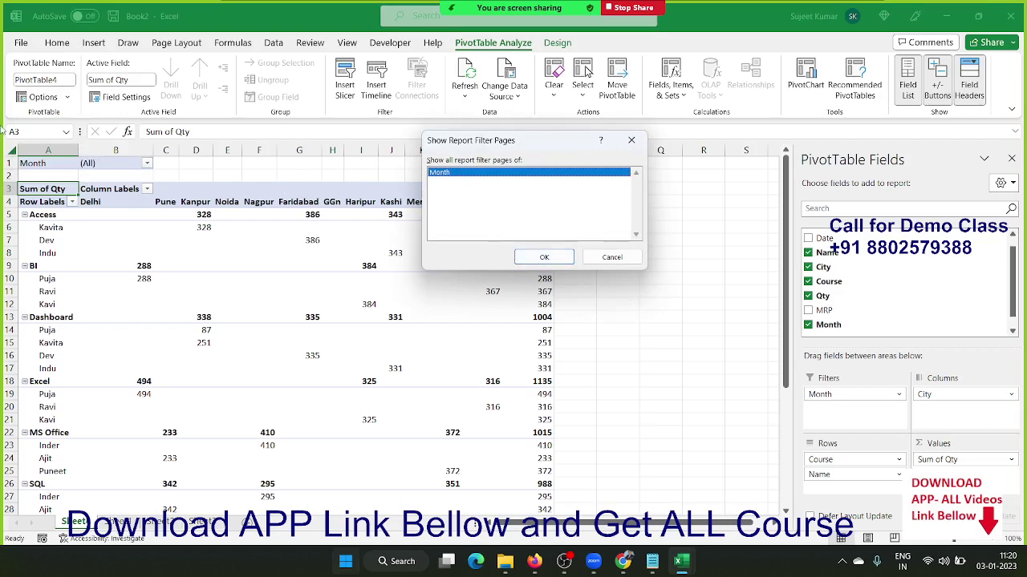
{"action": "left_click", "coordinate": [868, 425]}
{"action": "left_click", "coordinate": [537, 257]}
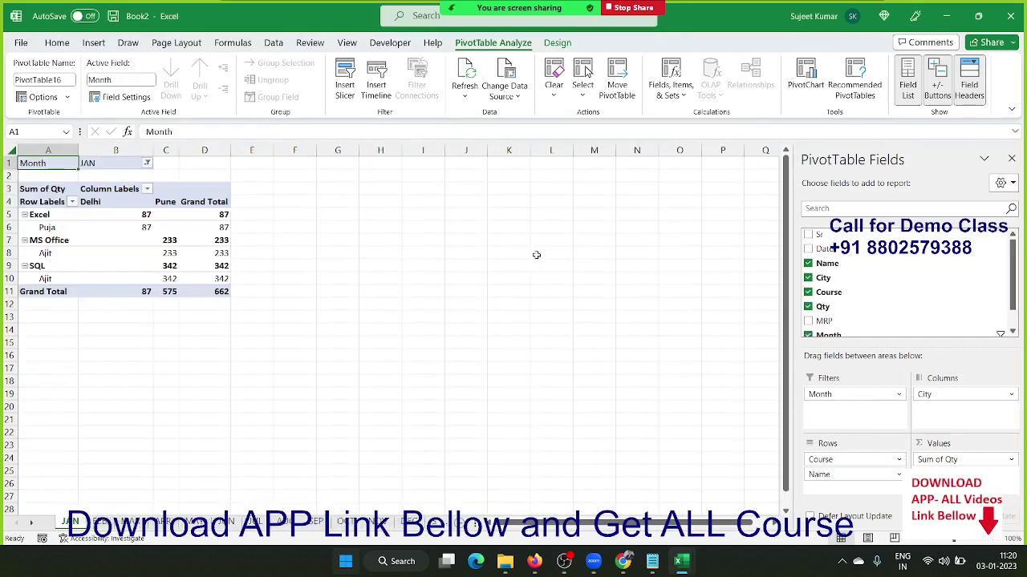
Step through the month report sheets from MAR through JUN and SEP to NOV
{"action": "left_click", "coordinate": [100, 522]}
{"action": "left_click", "coordinate": [133, 522]}
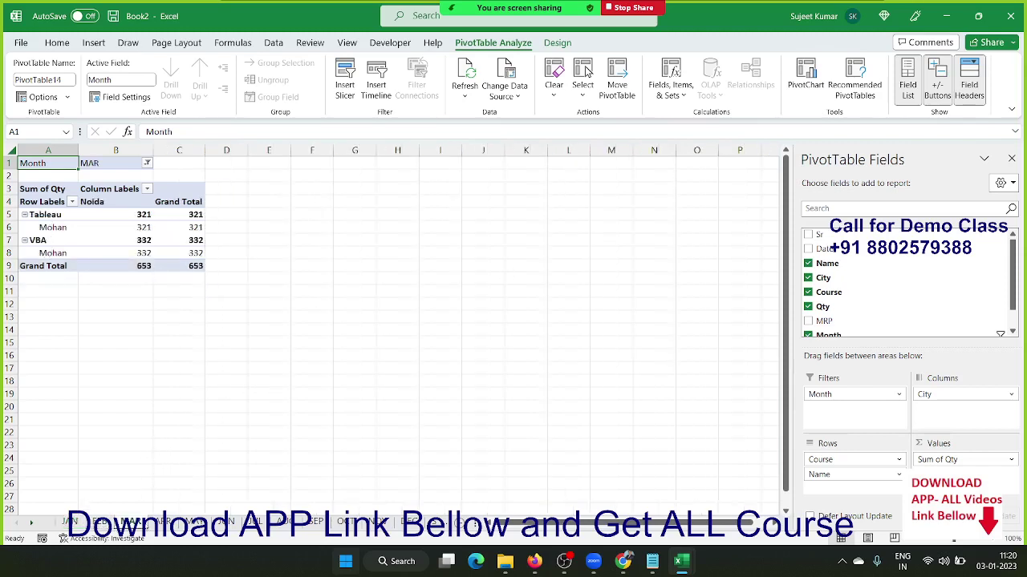
{"action": "left_click", "coordinate": [163, 522]}
{"action": "left_click", "coordinate": [194, 523]}
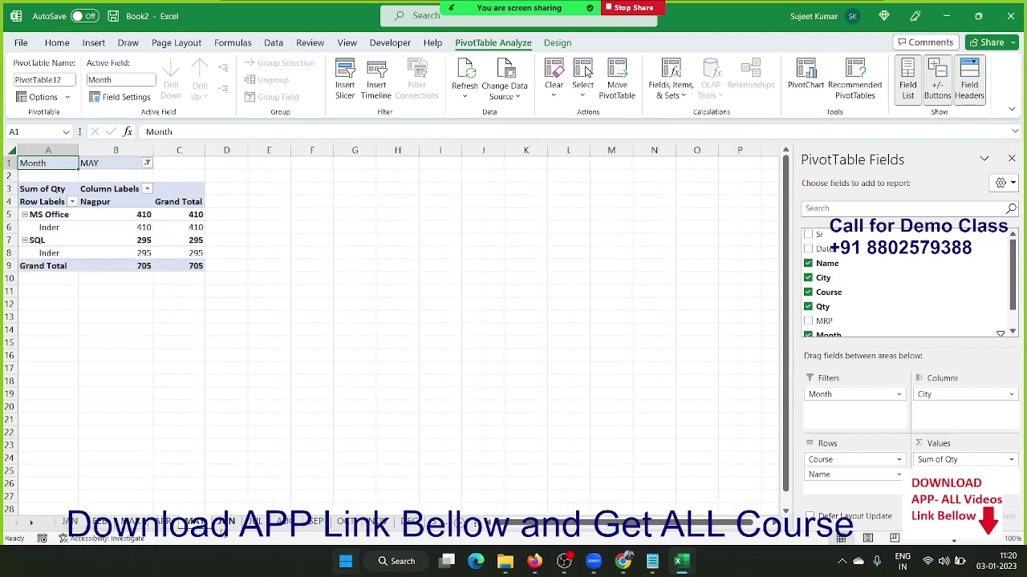
{"action": "left_click", "coordinate": [225, 523]}
{"action": "left_click", "coordinate": [254, 525]}
{"action": "left_click", "coordinate": [285, 525]}
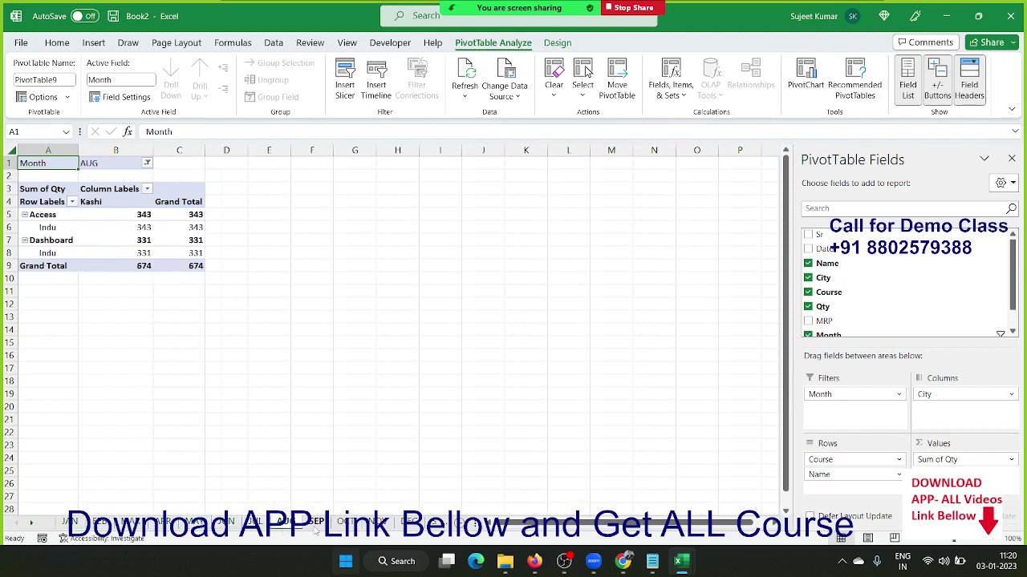
{"action": "left_click", "coordinate": [316, 526]}
{"action": "left_click", "coordinate": [346, 526]}
{"action": "left_click", "coordinate": [379, 526]}
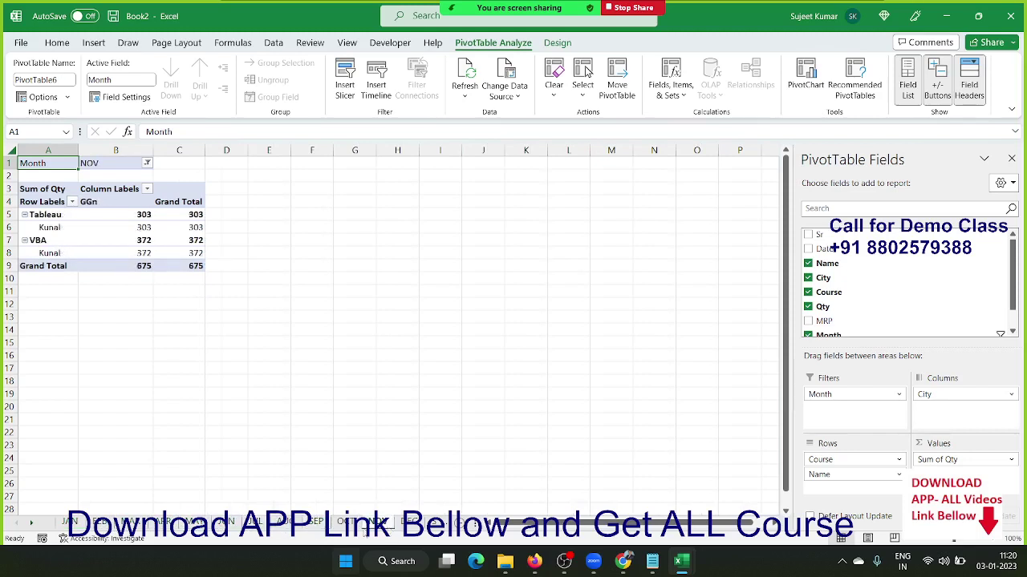
Check the all-months pivot sheet, then return to the NOV report sheet
{"action": "left_click", "coordinate": [346, 525]}
{"action": "left_click", "coordinate": [379, 525]}
{"action": "left_click", "coordinate": [441, 522]}
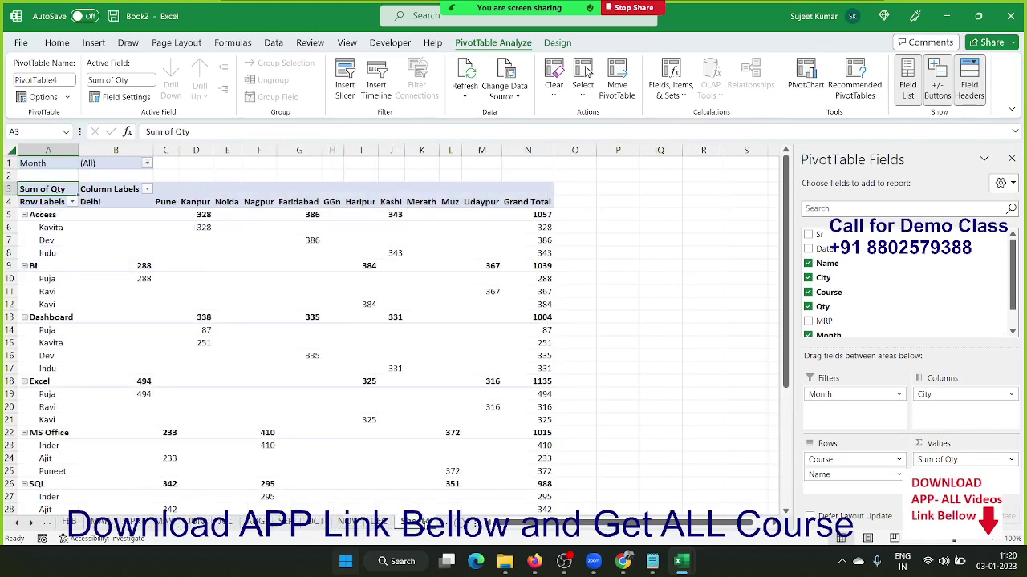
{"action": "key", "text": "ctrl+Page_Up"}
{"action": "key", "text": "ctrl+Page_Up"}
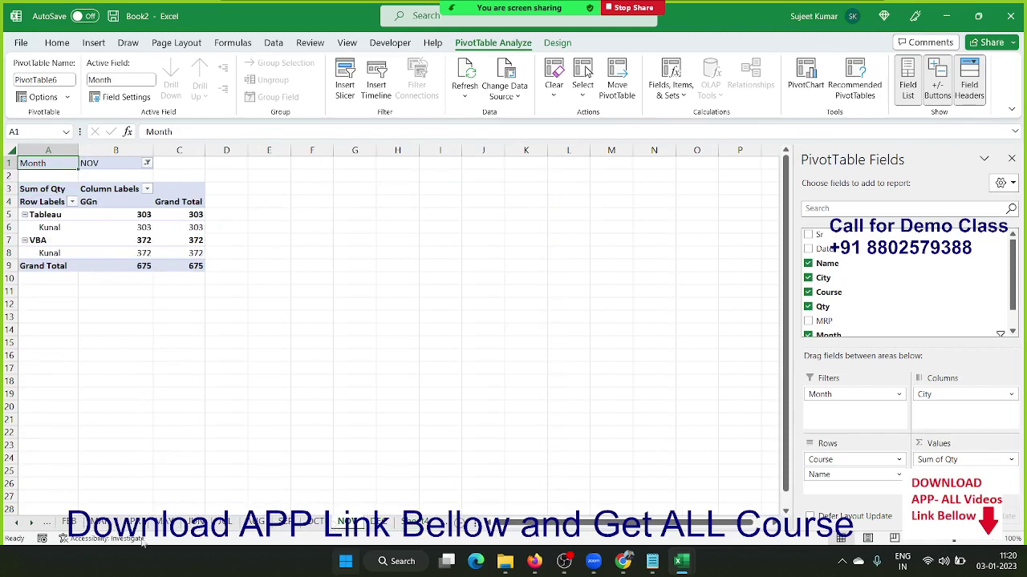
{"action": "left_click", "coordinate": [31, 522]}
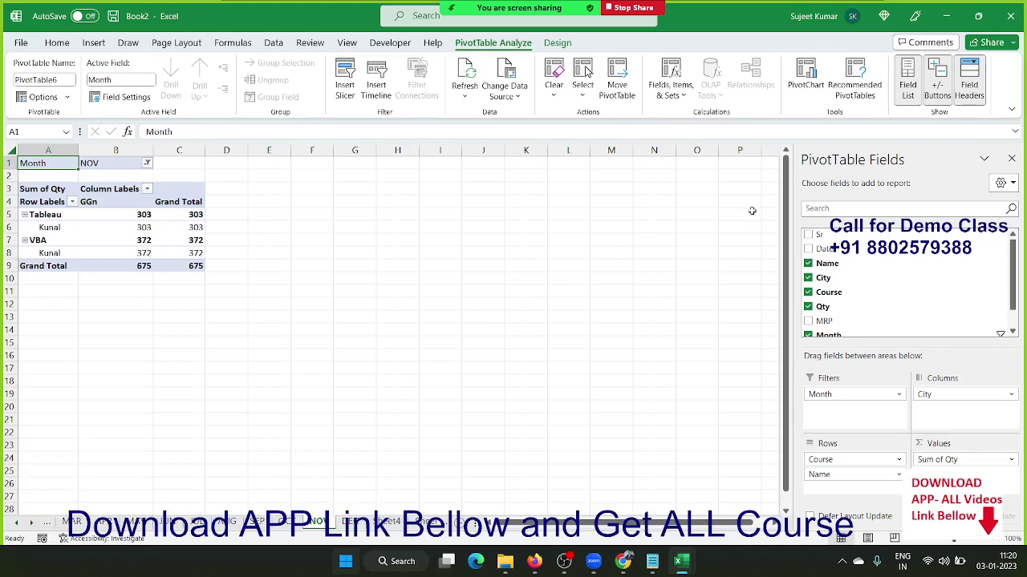
{"action": "left_click", "coordinate": [851, 90]}
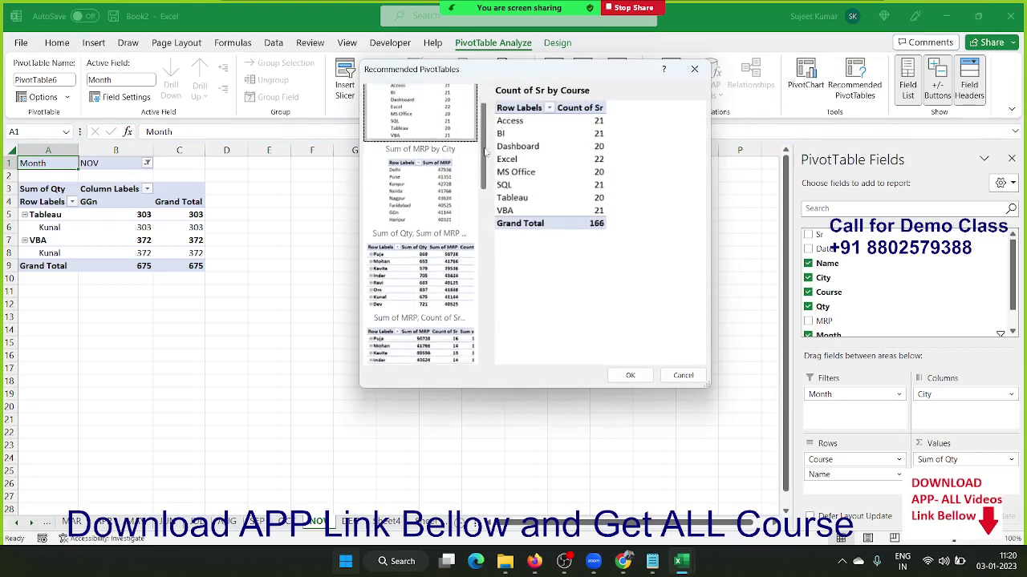
{"action": "left_click_drag", "start_coordinate": [482, 130], "coordinate": [483, 308]}
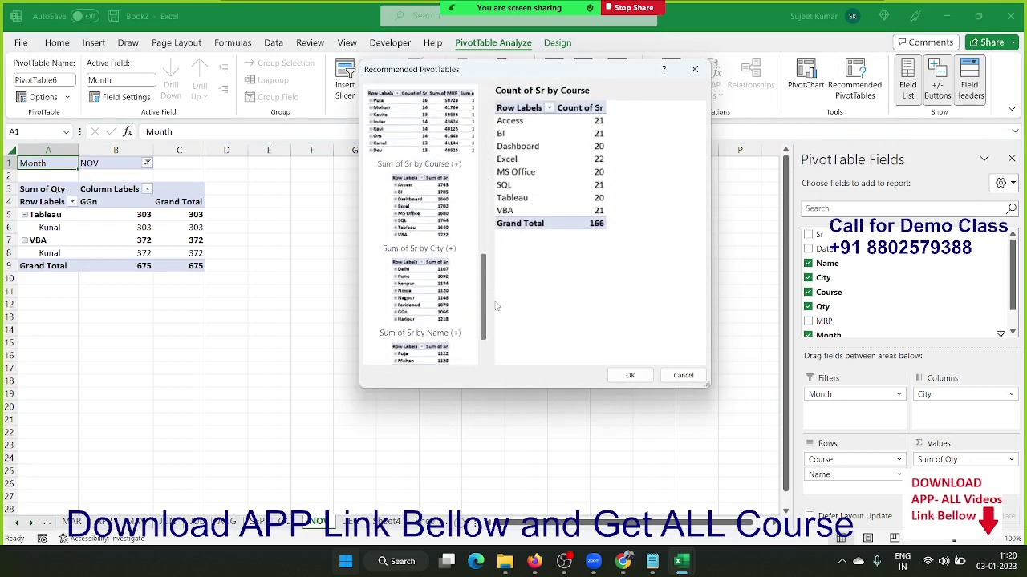
{"action": "left_click", "coordinate": [663, 376]}
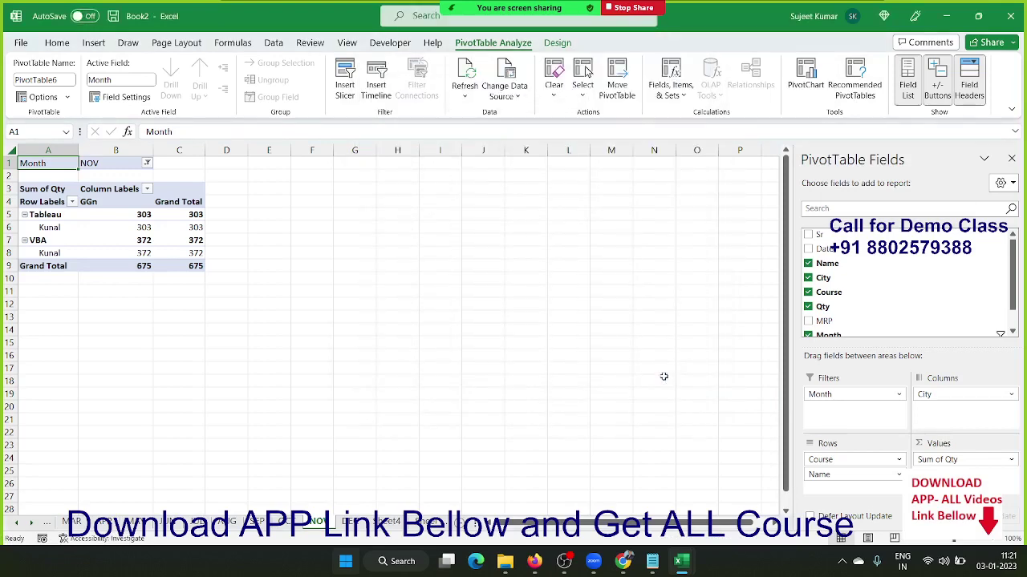
{"action": "left_click", "coordinate": [798, 98]}
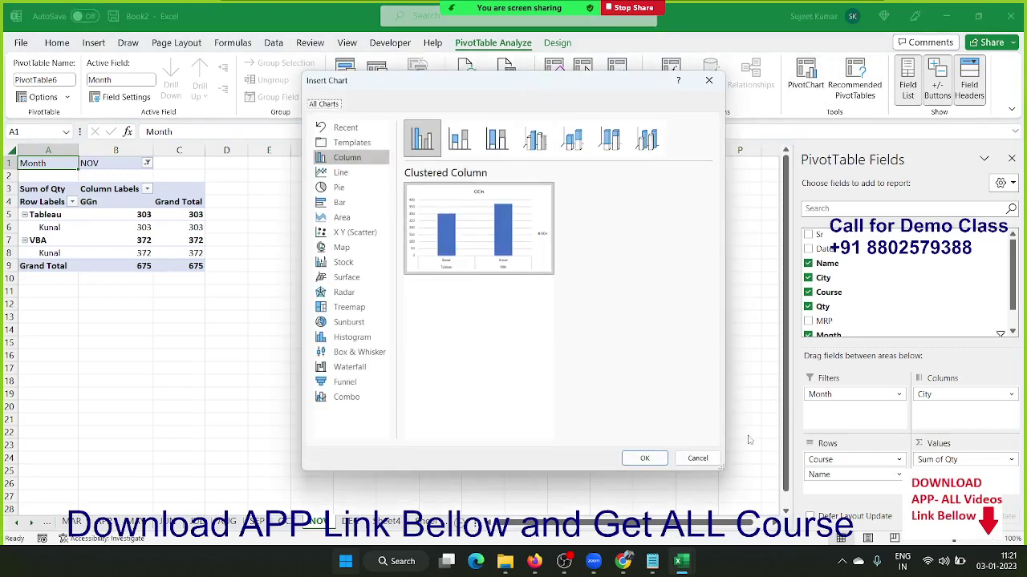
{"action": "left_click", "coordinate": [698, 459]}
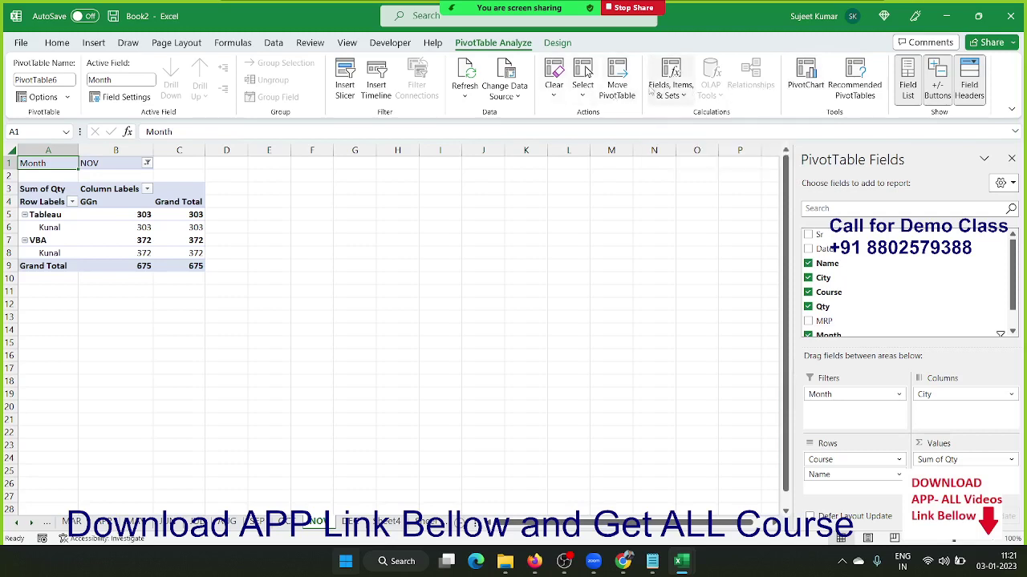
{"action": "left_click", "coordinate": [584, 72]}
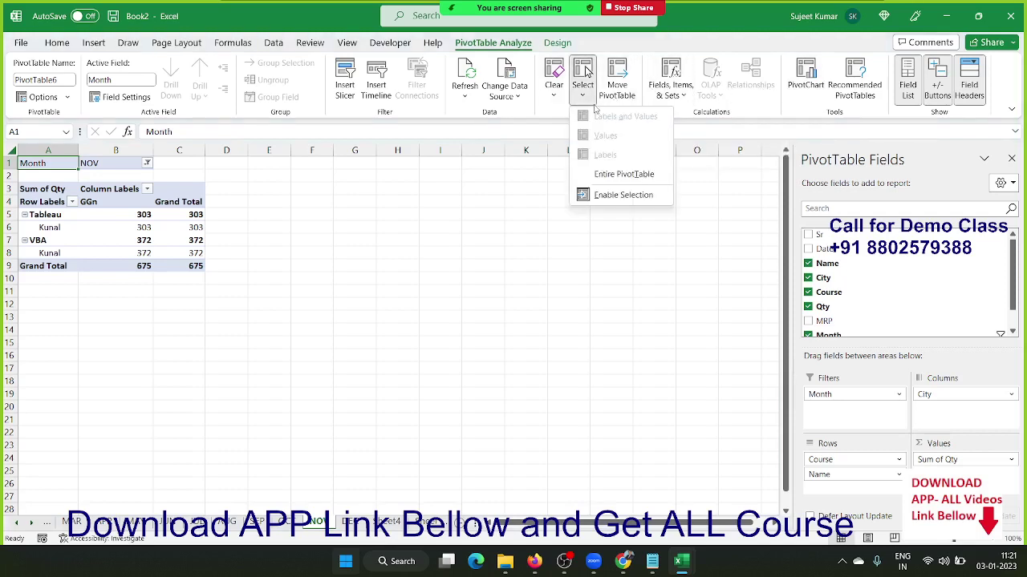
{"action": "left_click", "coordinate": [553, 101]}
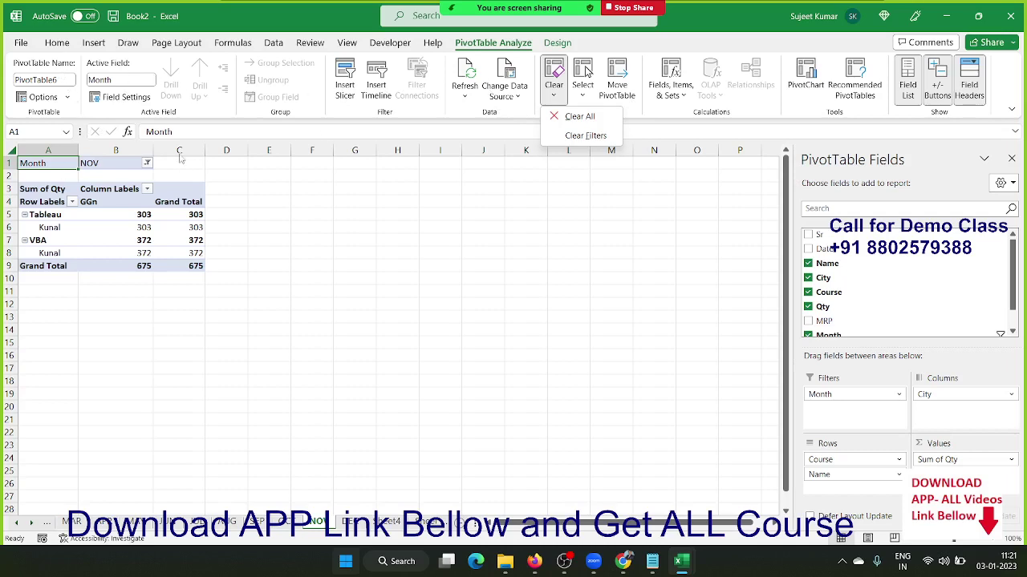
{"action": "left_click", "coordinate": [412, 302]}
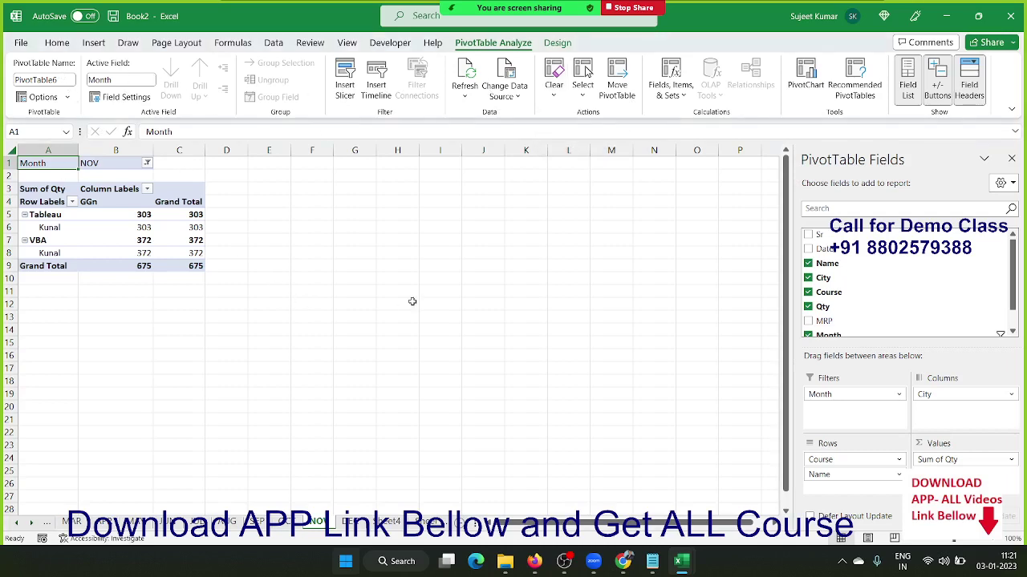
Close the Book2 workbook, discarding its unsaved changes with Don't Save
{"action": "left_click", "coordinate": [1013, 18]}
{"action": "left_click", "coordinate": [564, 352]}
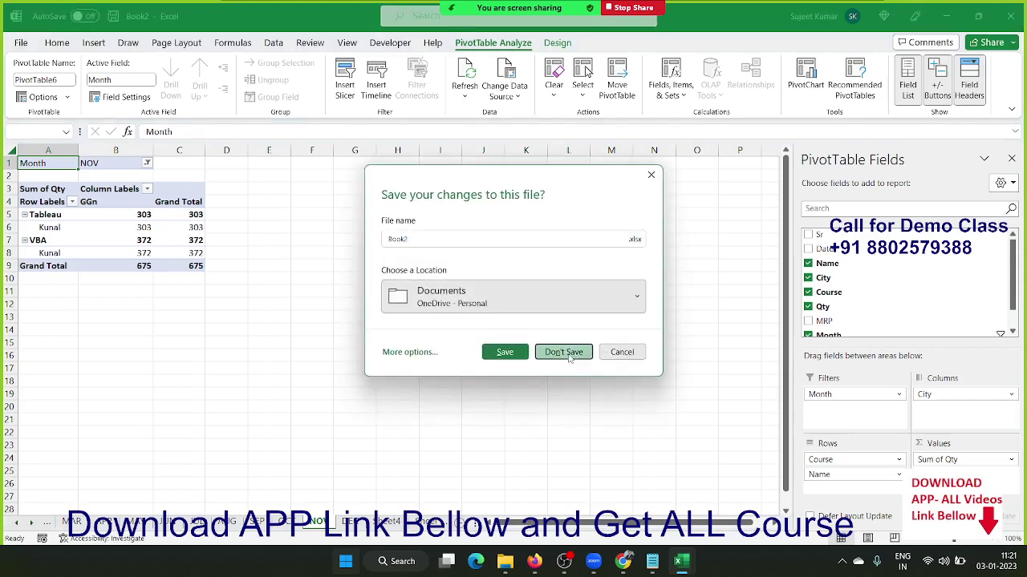